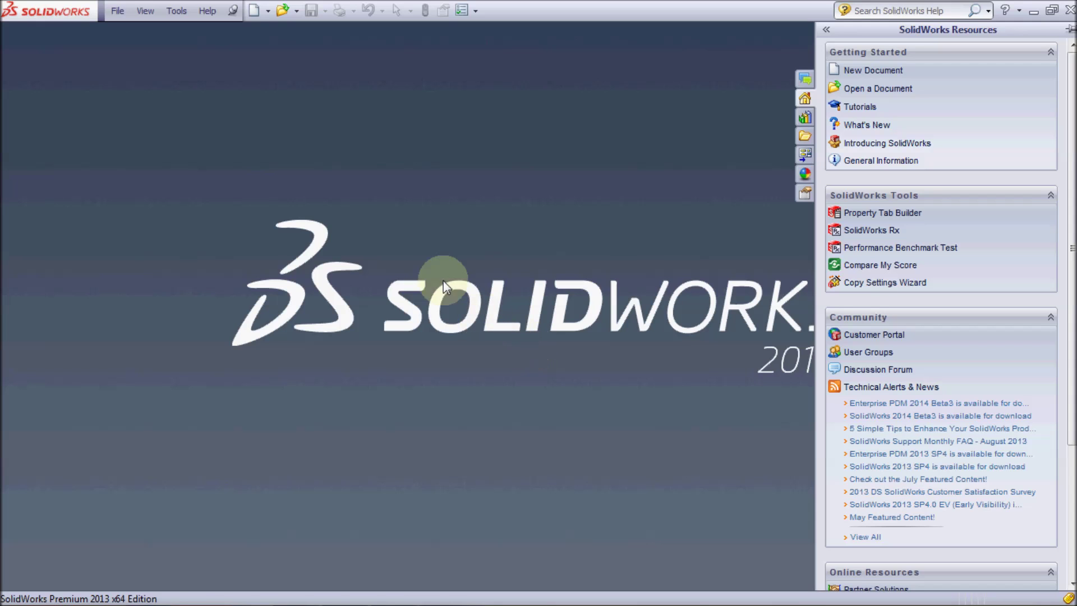
# Create a new blank part document, Part1.
pyautogui.click(254, 10)
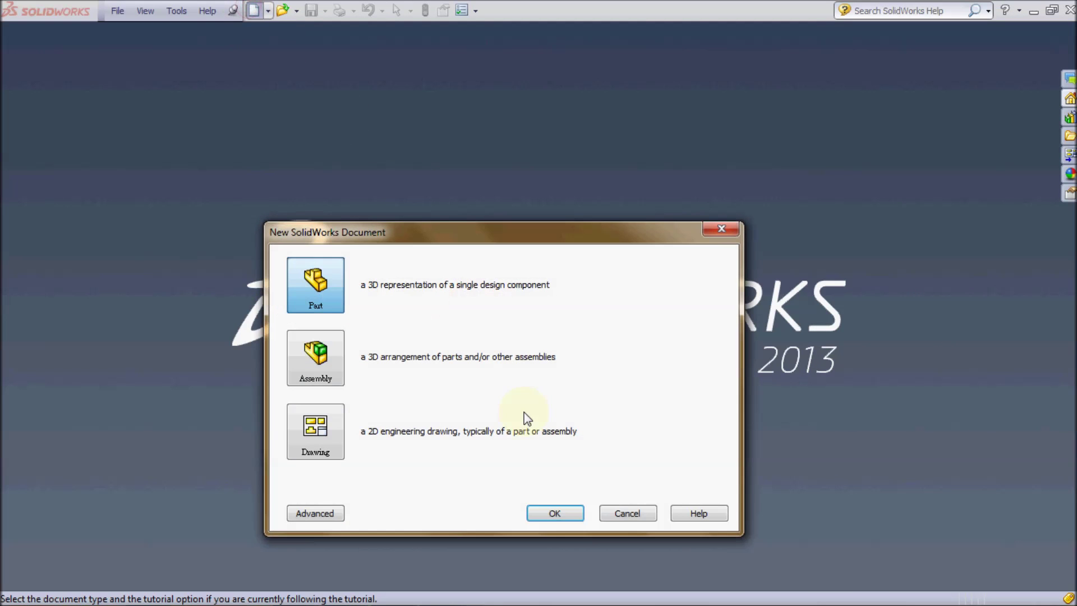
pyautogui.click(544, 507)
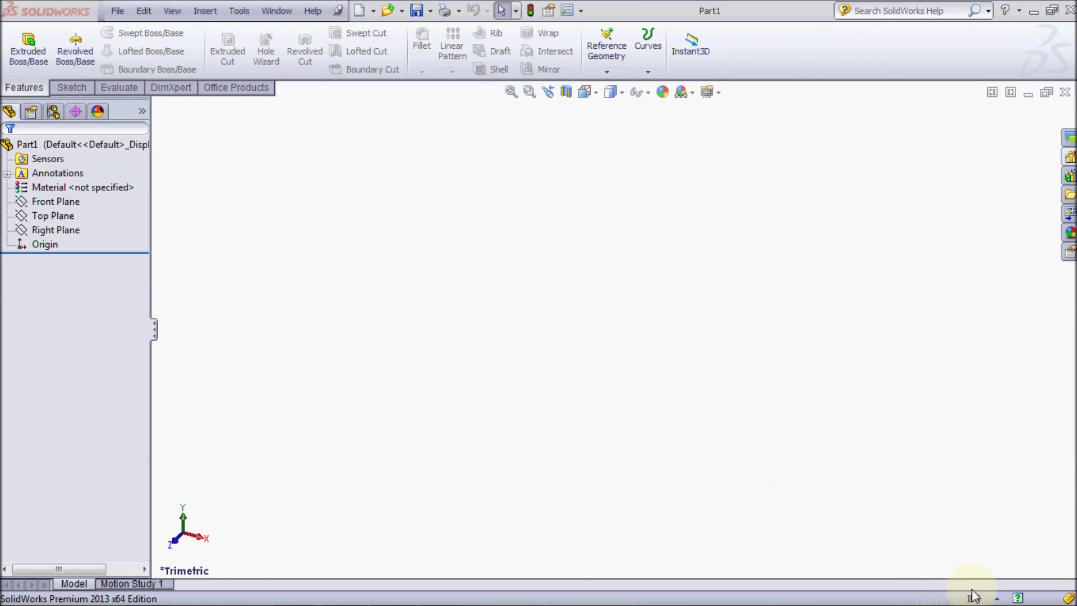
pyautogui.click(973, 599)
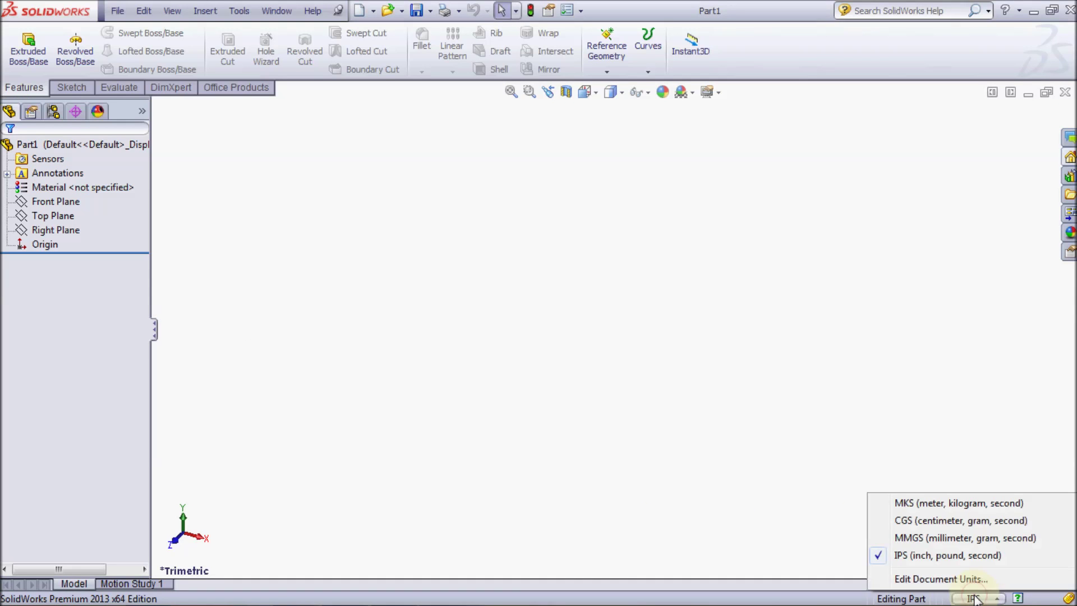
# Switch Part1's document units from IPS to MMGS with length decimals set to None.
pyautogui.click(976, 579)
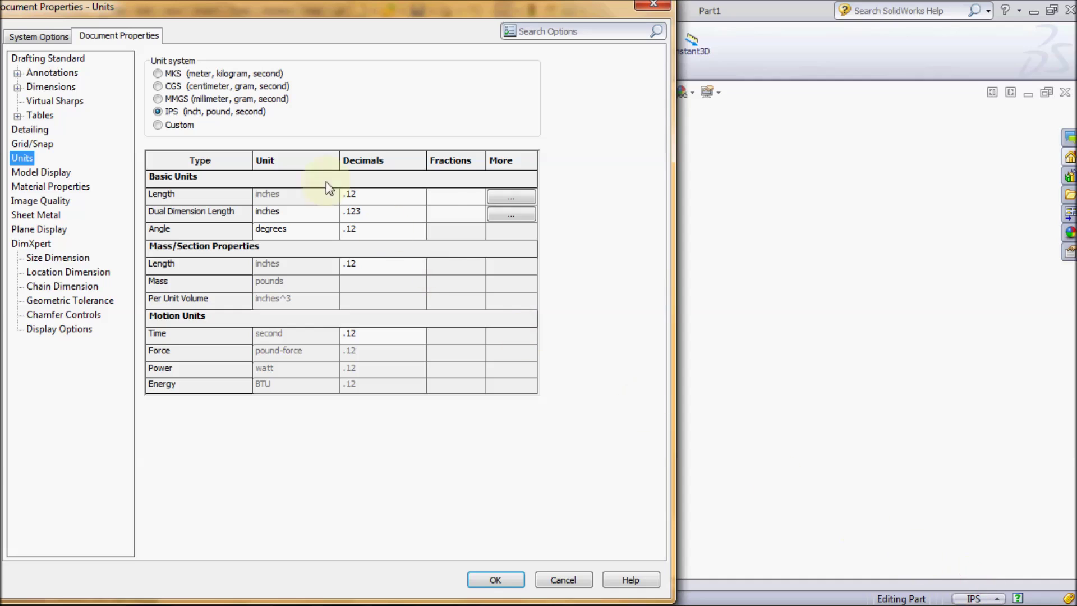
pyautogui.click(258, 98)
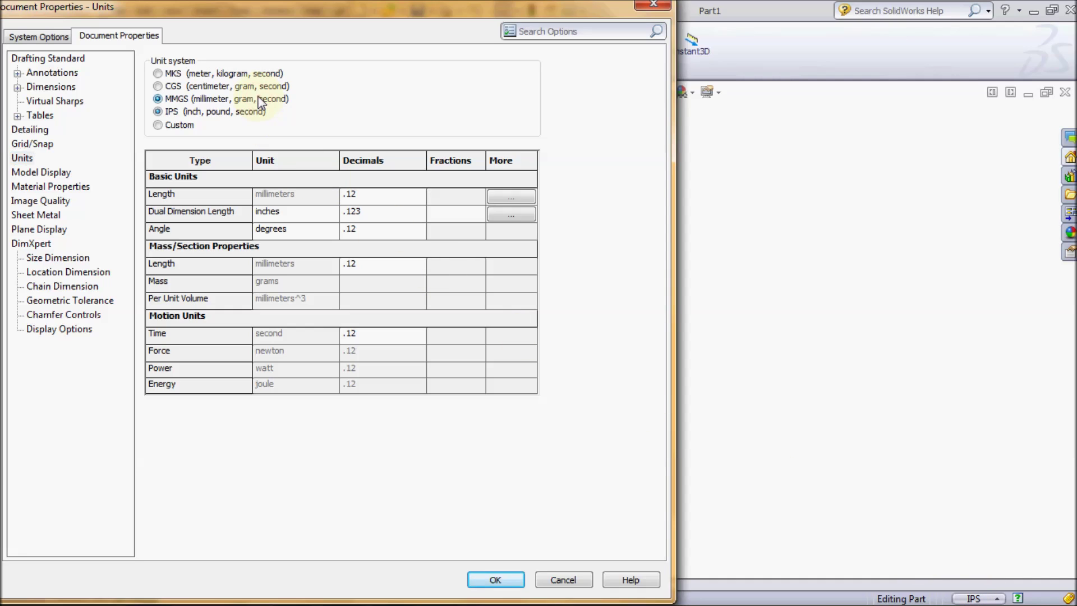
pyautogui.click(418, 195)
pyautogui.click(372, 212)
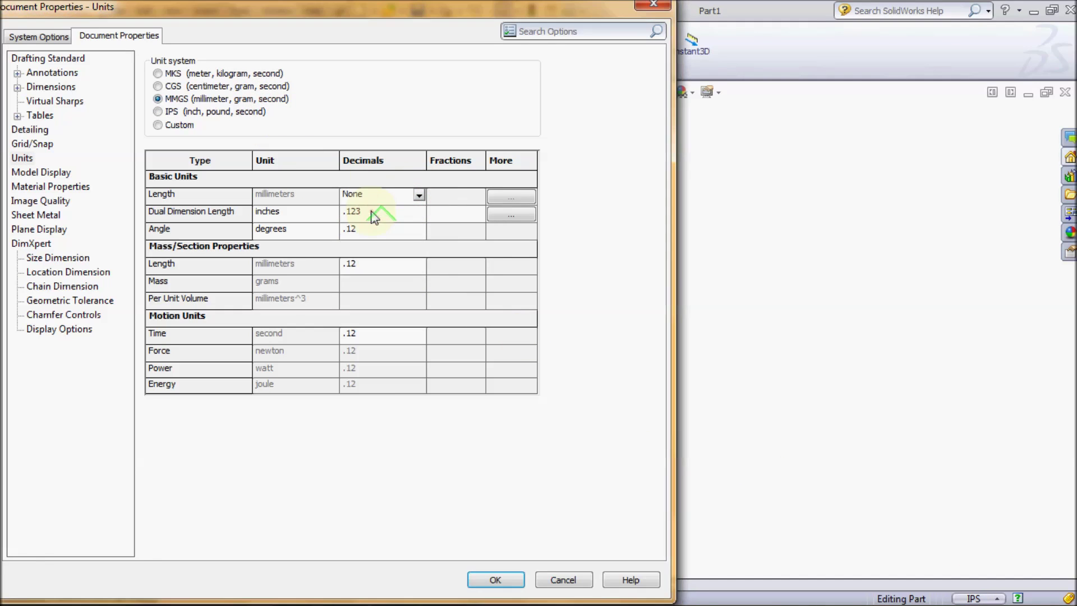
pyautogui.click(504, 583)
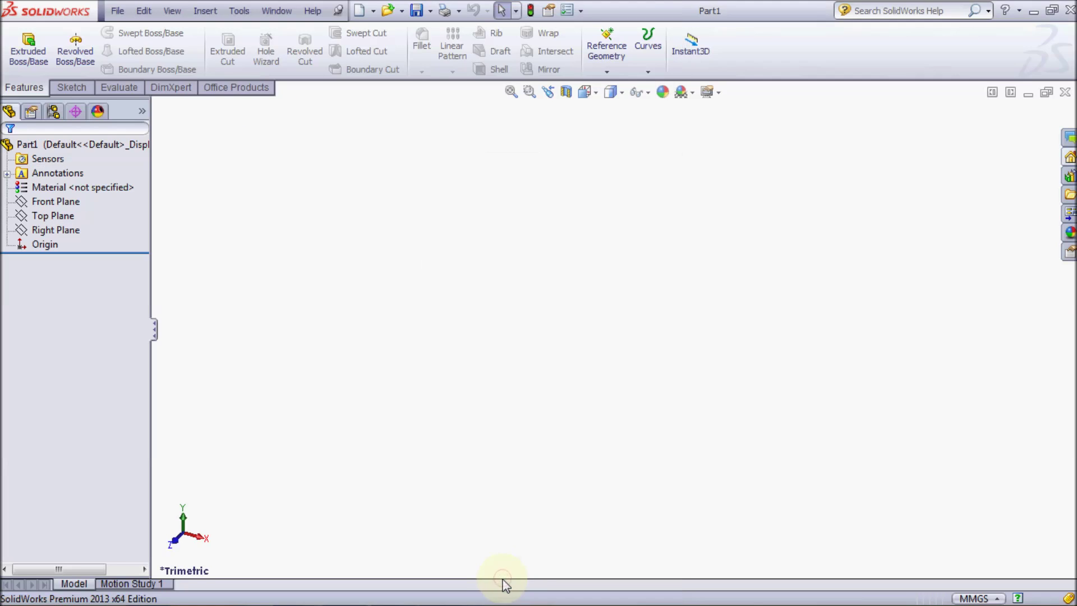
# On the Front Plane, sketch a vertical line left of the origin joined to a horizontal line at its top.
pyautogui.click(67, 203)
pyautogui.click(88, 182)
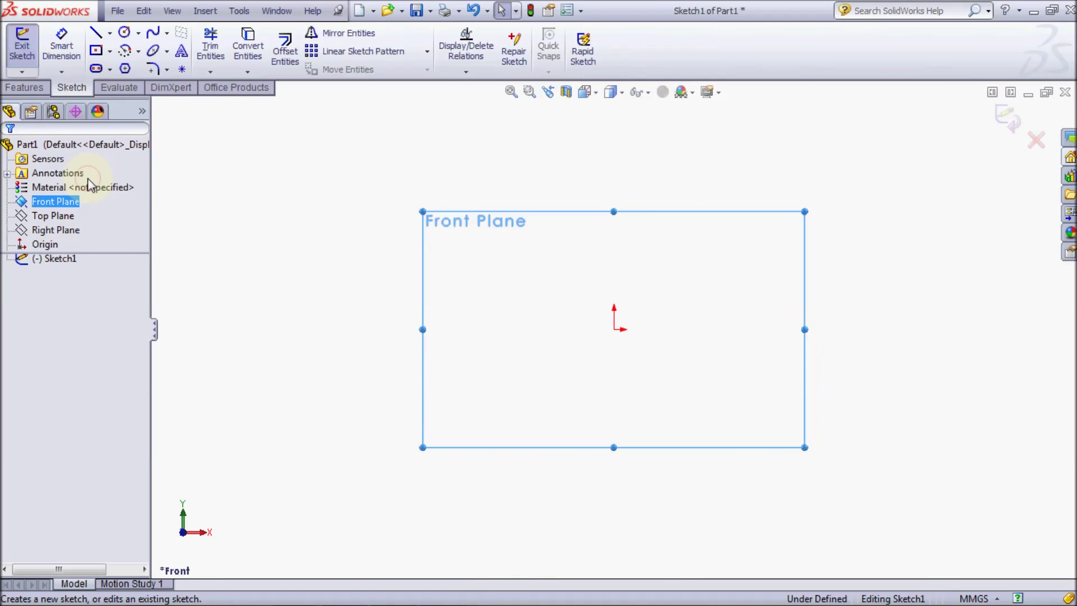
pyautogui.click(95, 37)
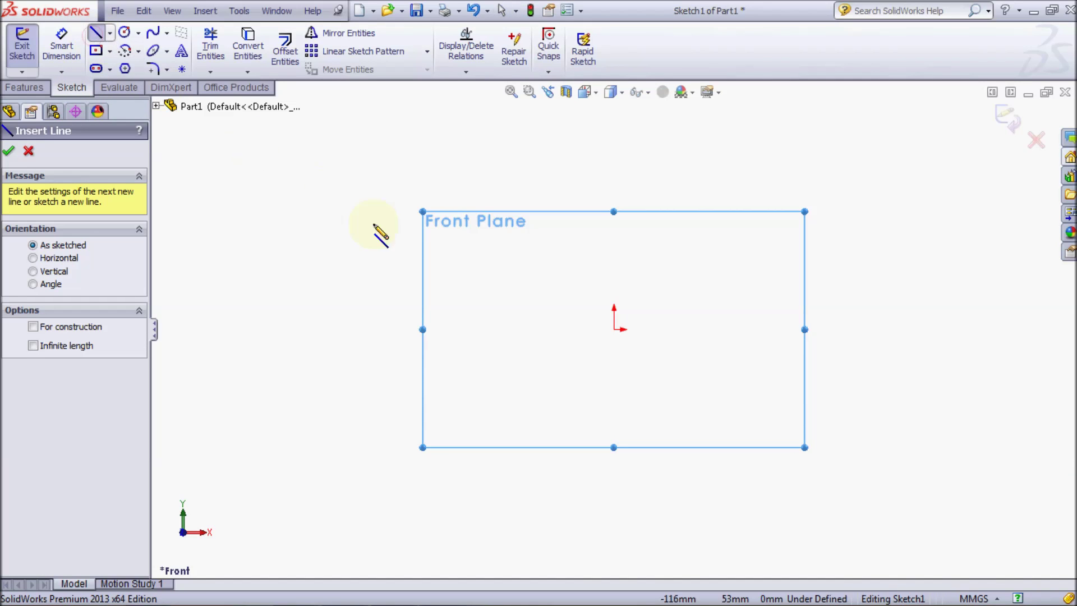
pyautogui.click(490, 329)
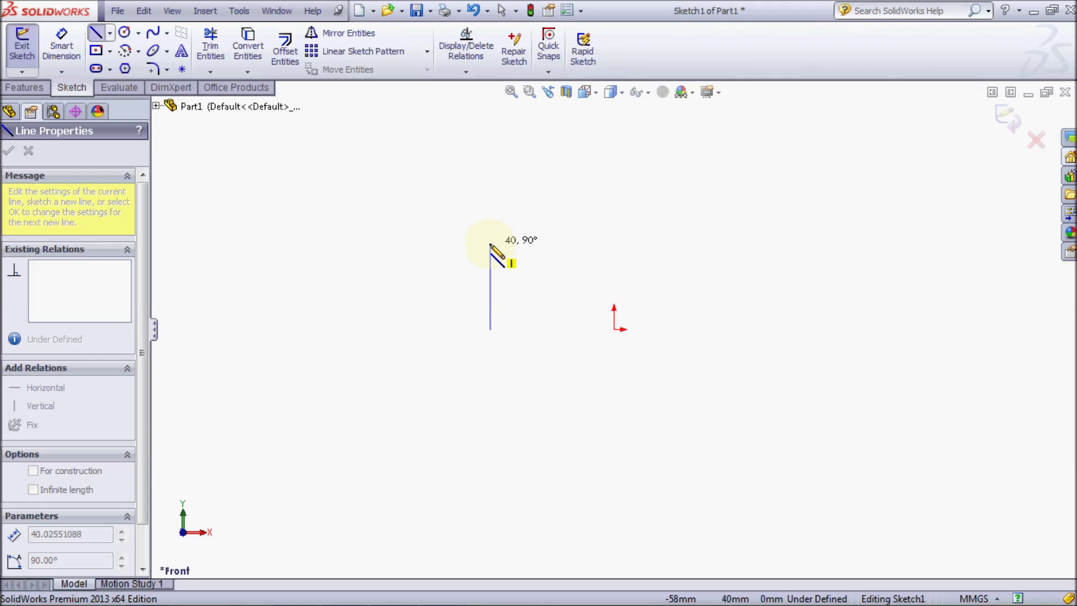
pyautogui.click(490, 245)
pyautogui.click(614, 245)
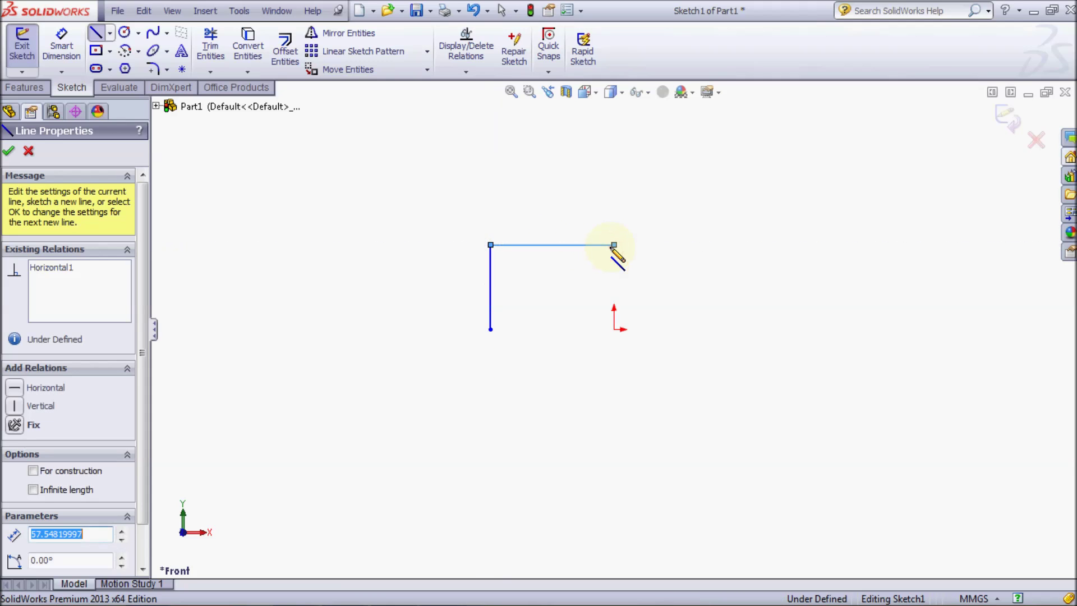
pyautogui.press('Escape')
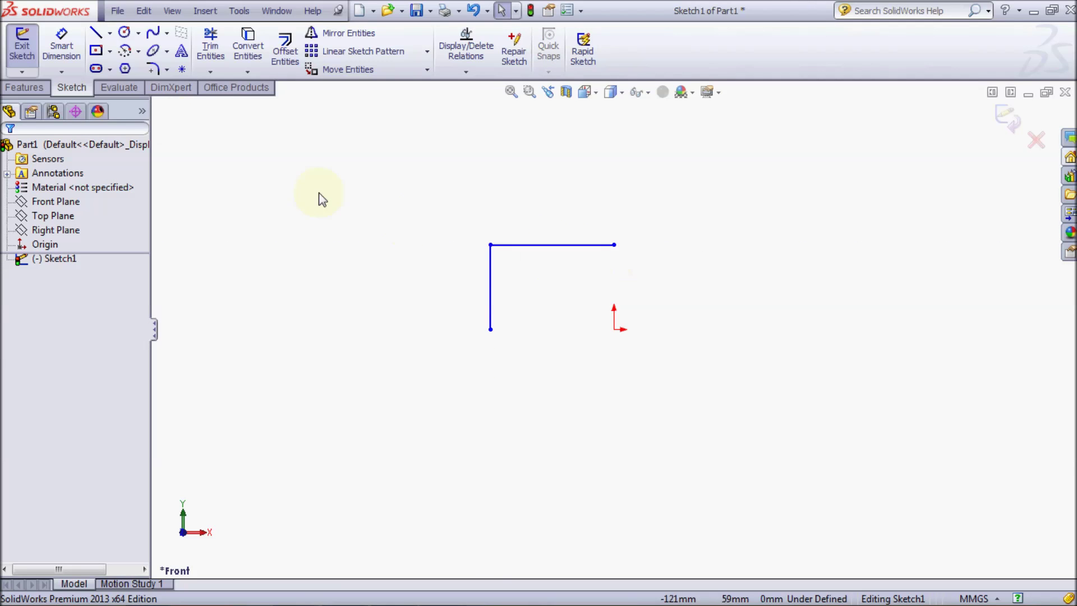
pyautogui.click(62, 46)
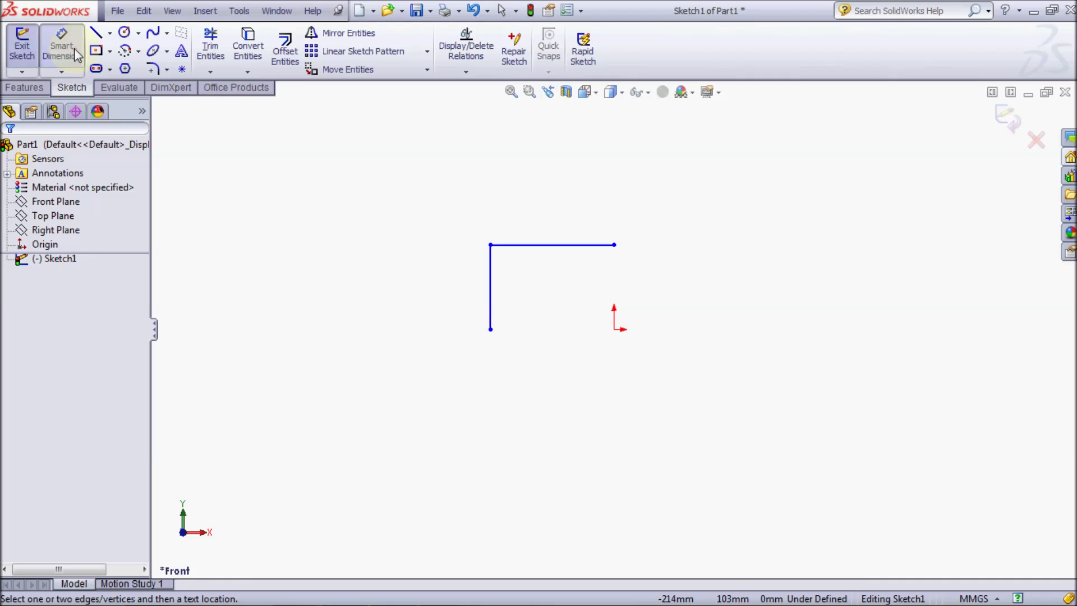
# Smart-dimension Sketch1's vertical line at 60 mm and its horizontal line at 100 mm.
pyautogui.click(488, 287)
pyautogui.click(452, 292)
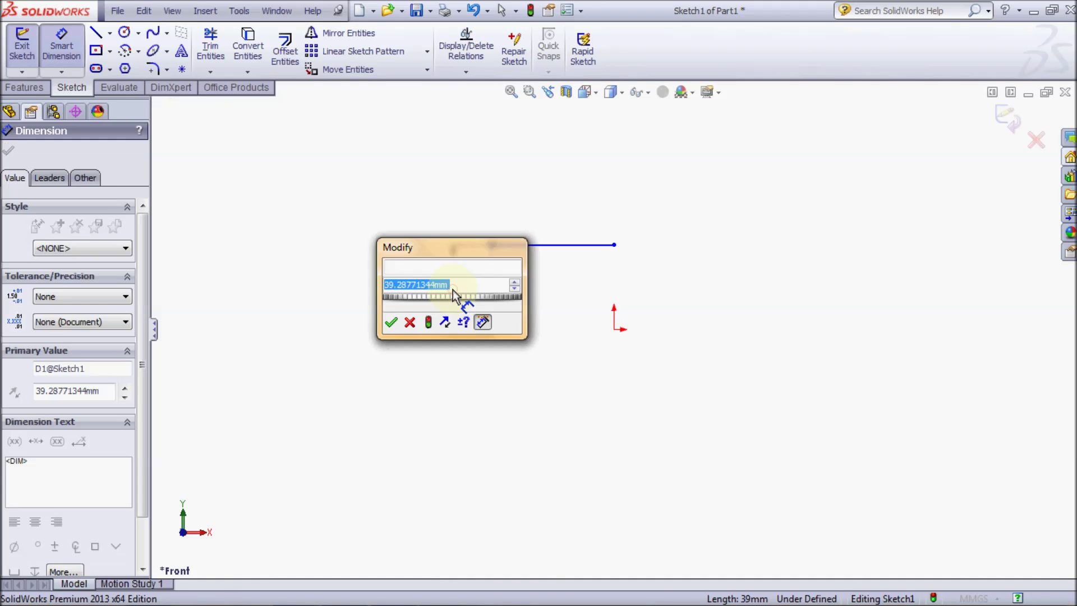
pyautogui.write('39')
pyautogui.press('Return')
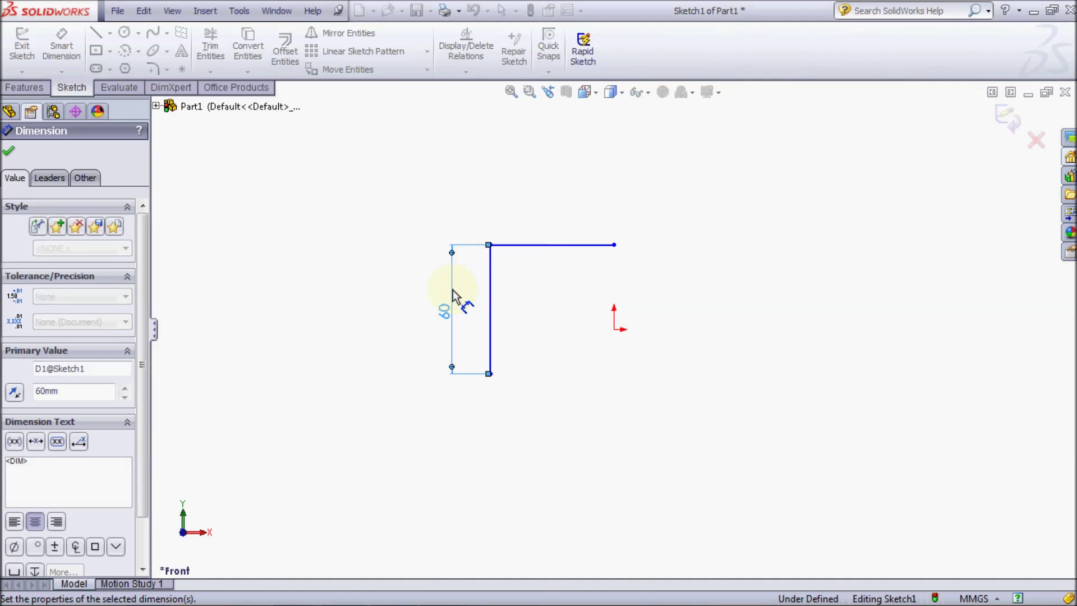
pyautogui.click(523, 300)
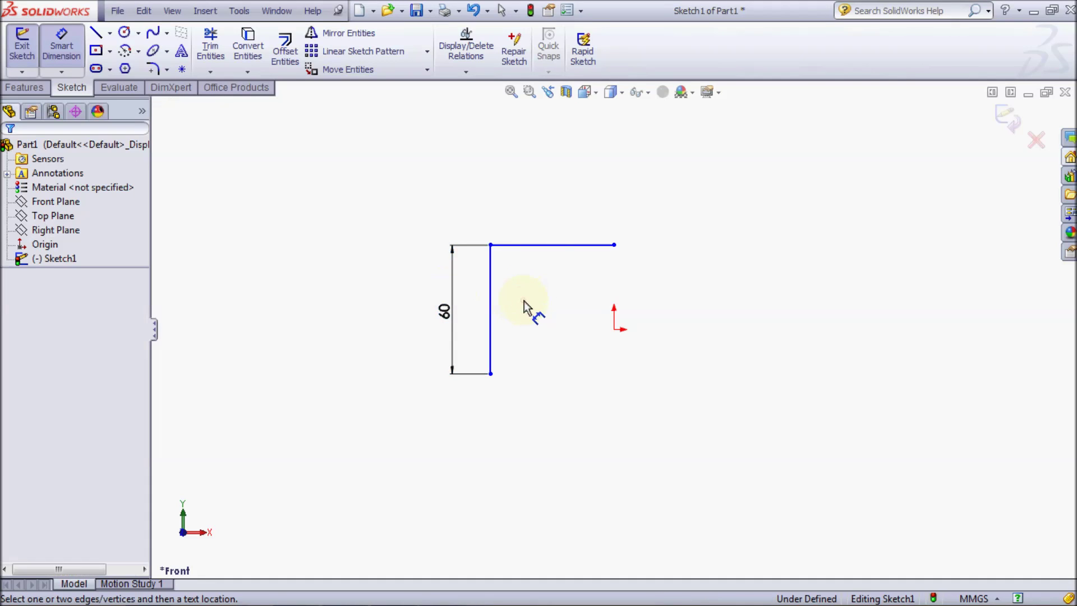
pyautogui.click(550, 247)
pyautogui.click(553, 224)
pyautogui.write('100')
pyautogui.press('Return')
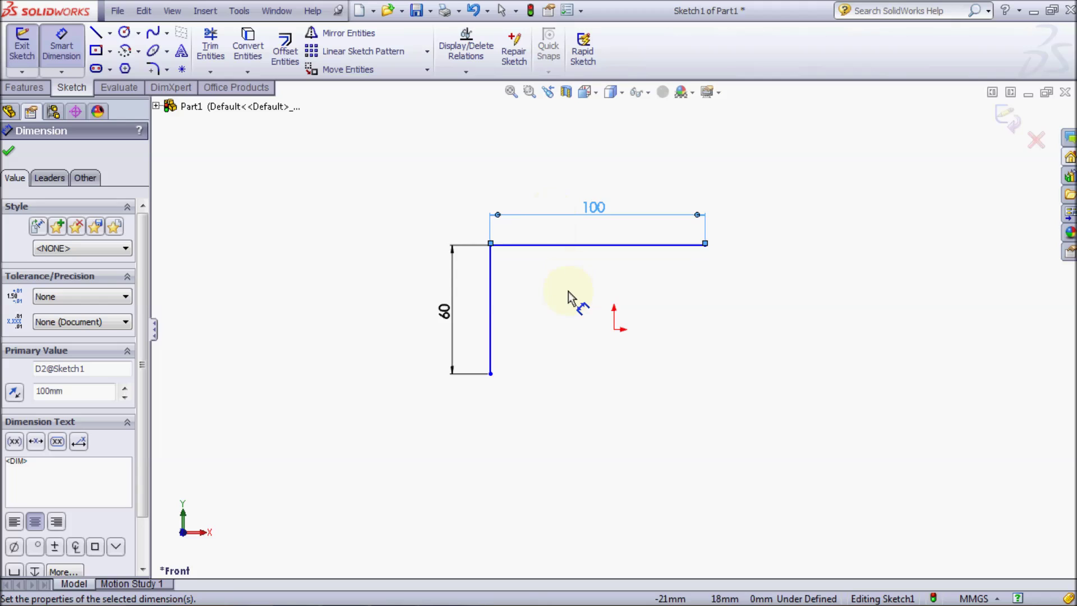
pyautogui.click(568, 292)
pyautogui.press('Escape')
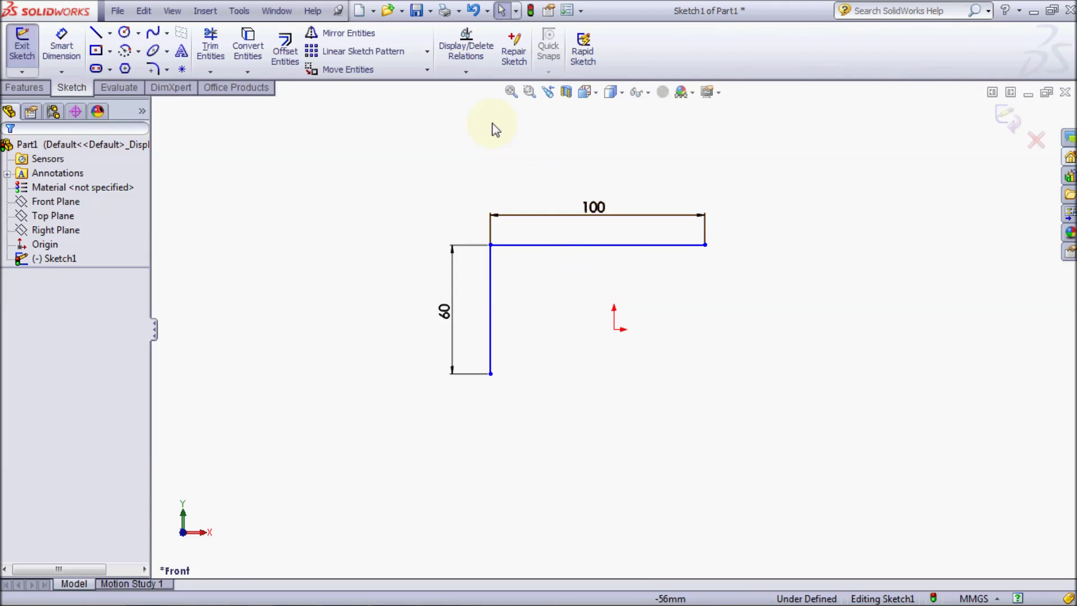
pyautogui.click(473, 78)
# Add a Horizontal relation between the origin and the vertical line's bottom endpoint.
pyautogui.click(482, 99)
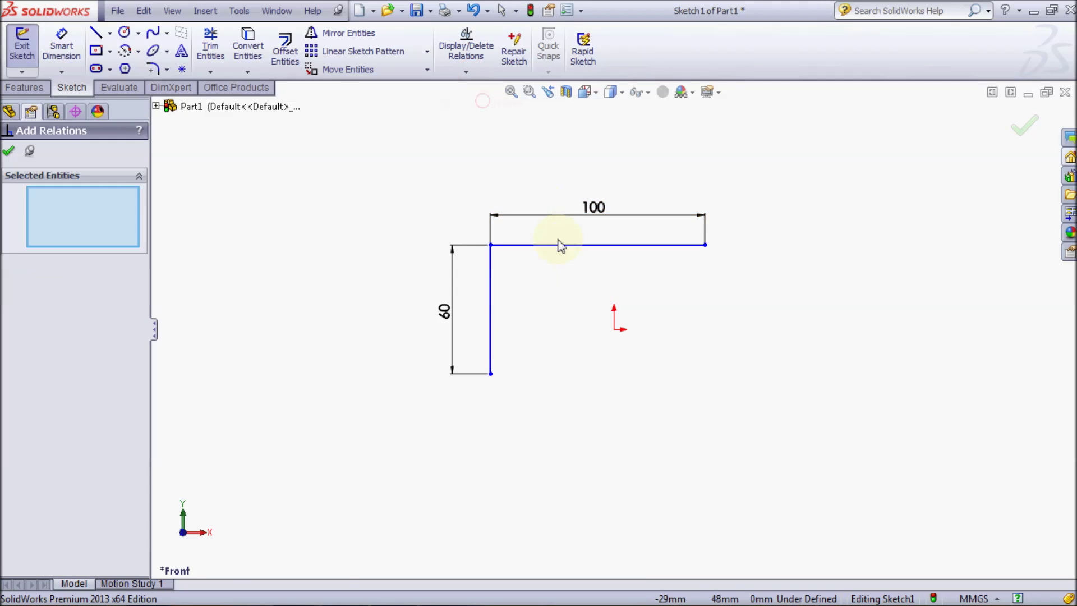
pyautogui.click(615, 329)
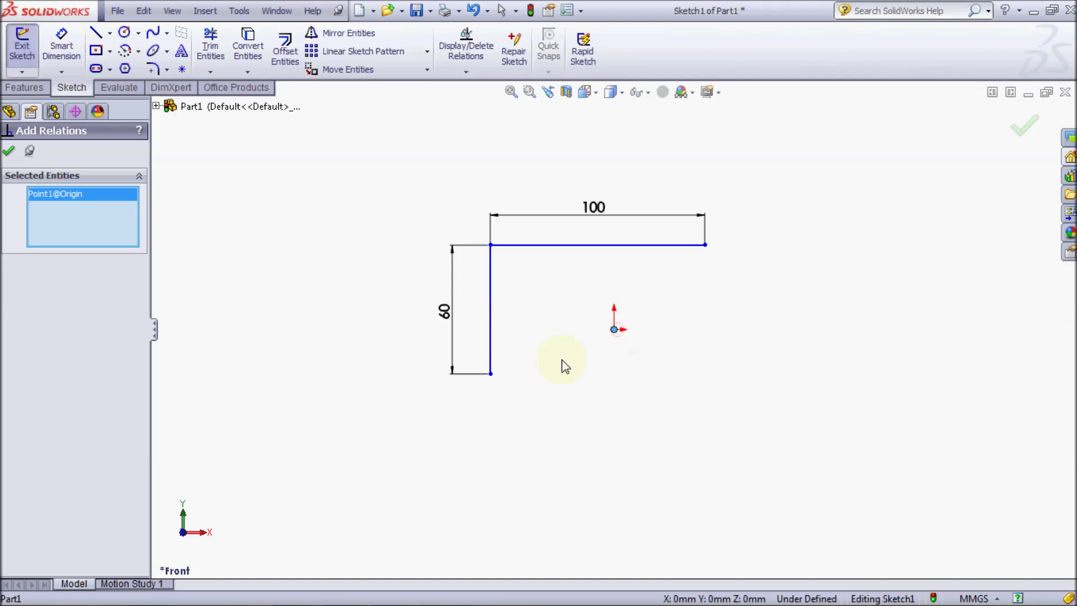
pyautogui.click(492, 379)
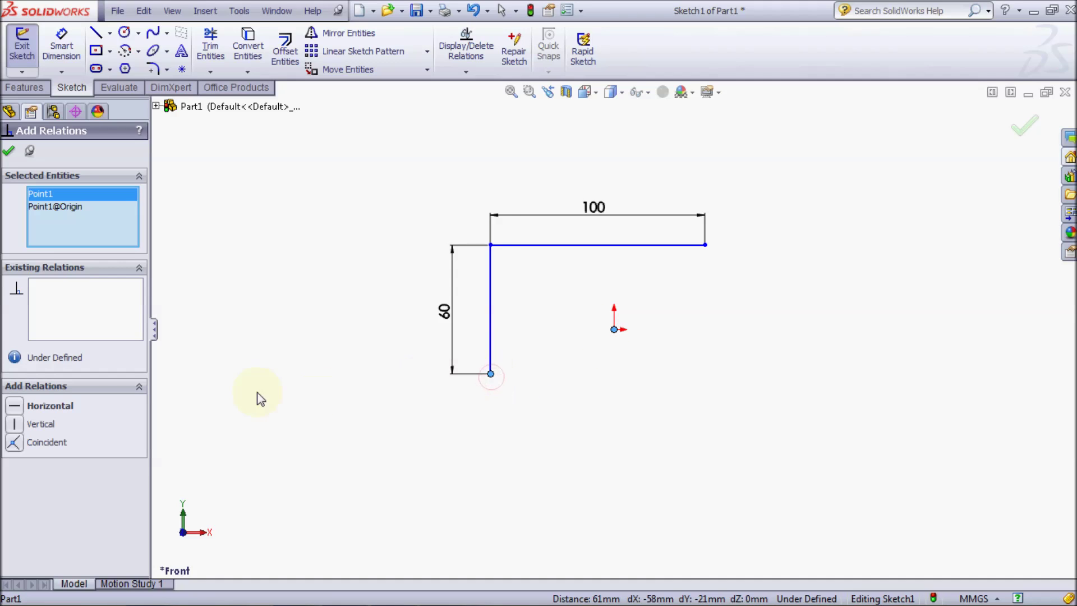
pyautogui.click(44, 405)
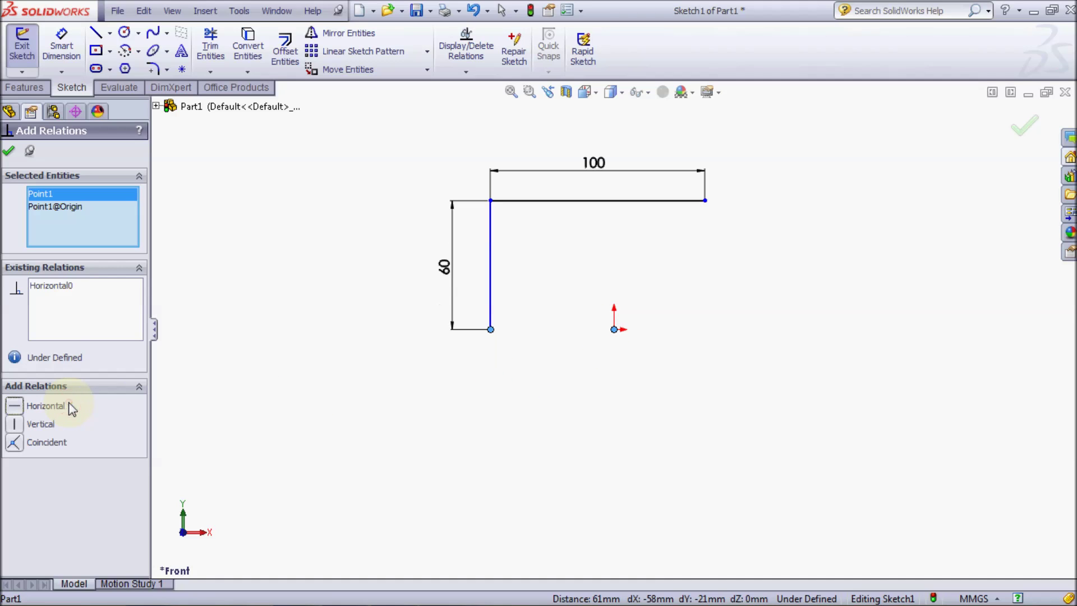
pyautogui.click(8, 151)
# Add a Vertical relation between the origin and the horizontal line's right endpoint.
pyautogui.click(468, 76)
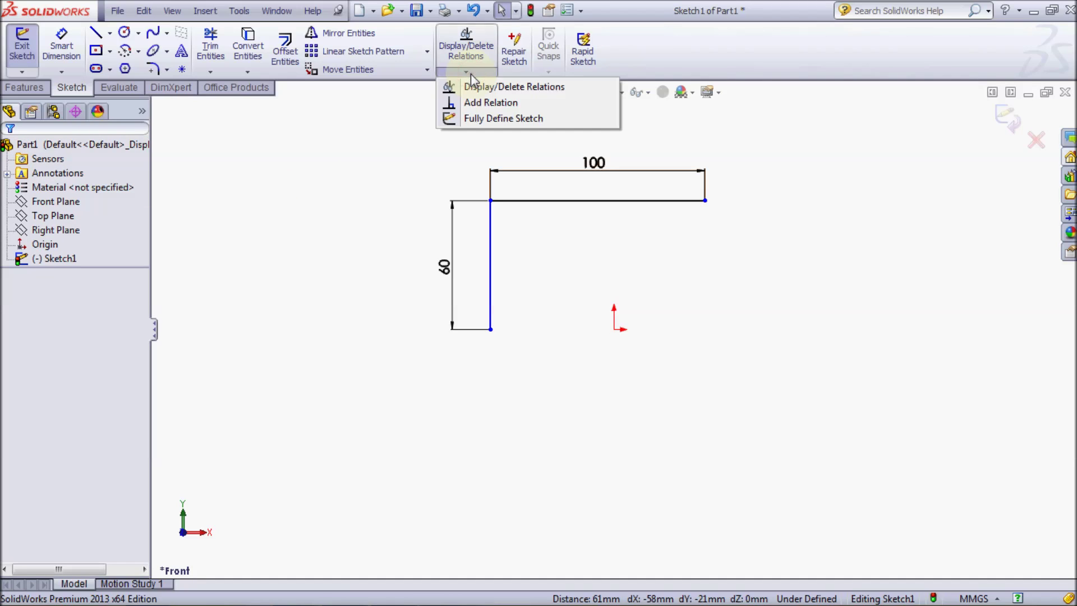
pyautogui.click(466, 101)
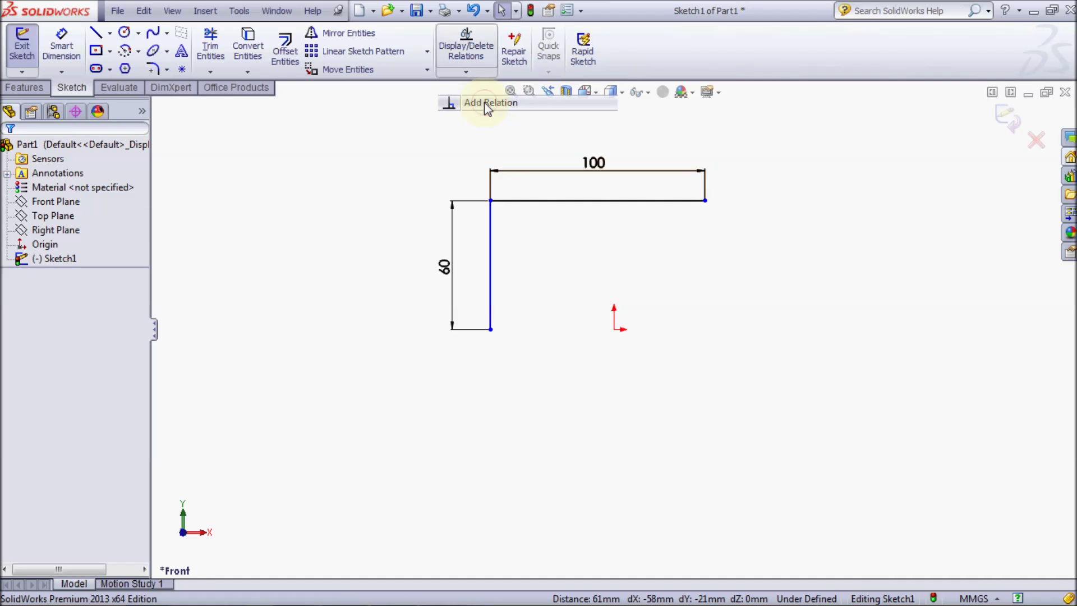
pyautogui.click(614, 329)
pyautogui.click(705, 200)
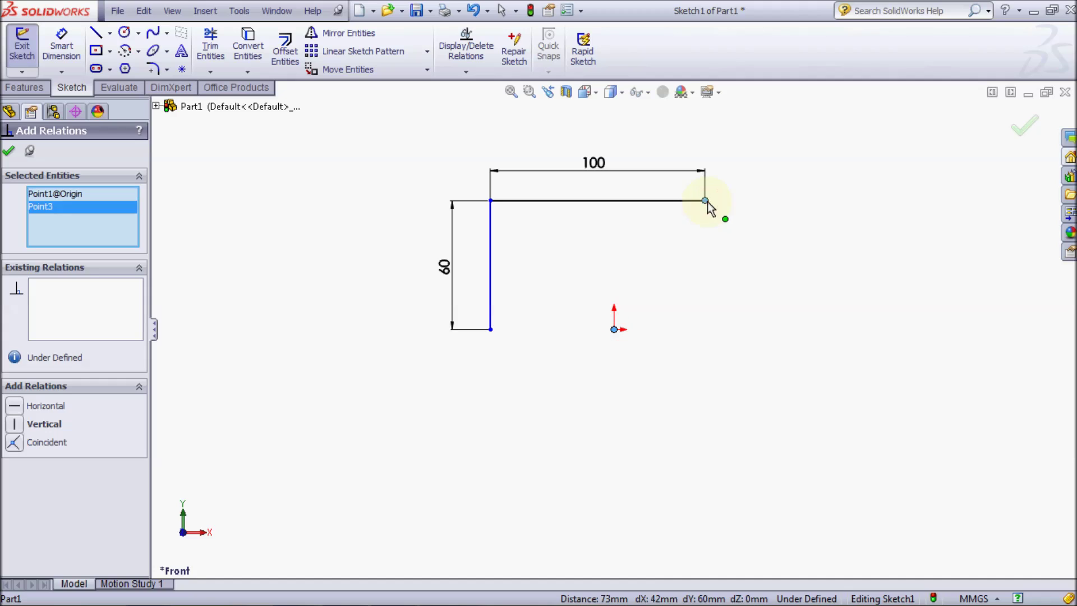
pyautogui.click(58, 425)
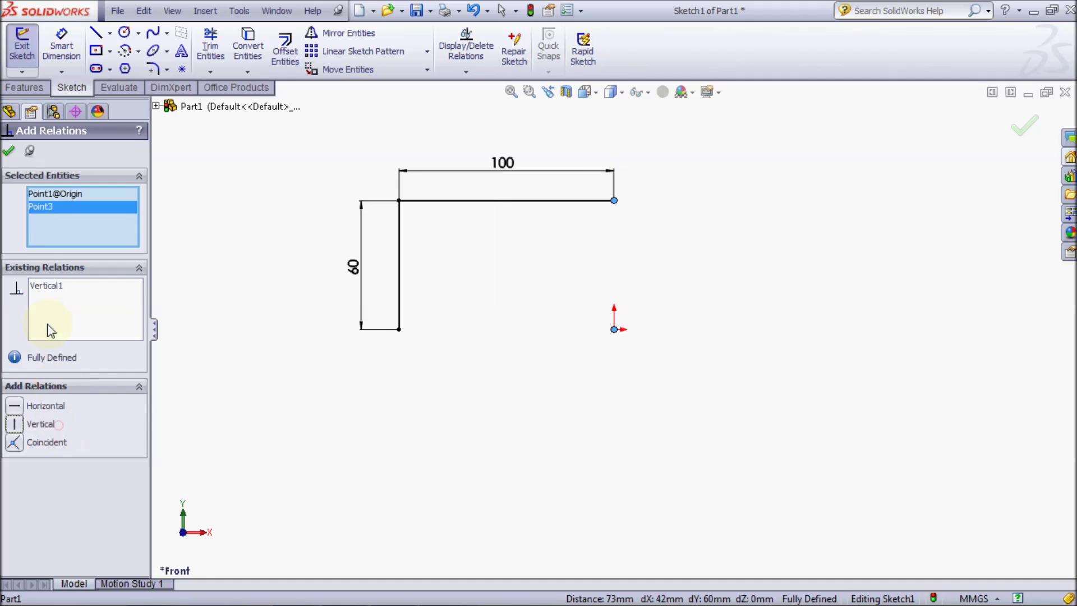
pyautogui.click(9, 152)
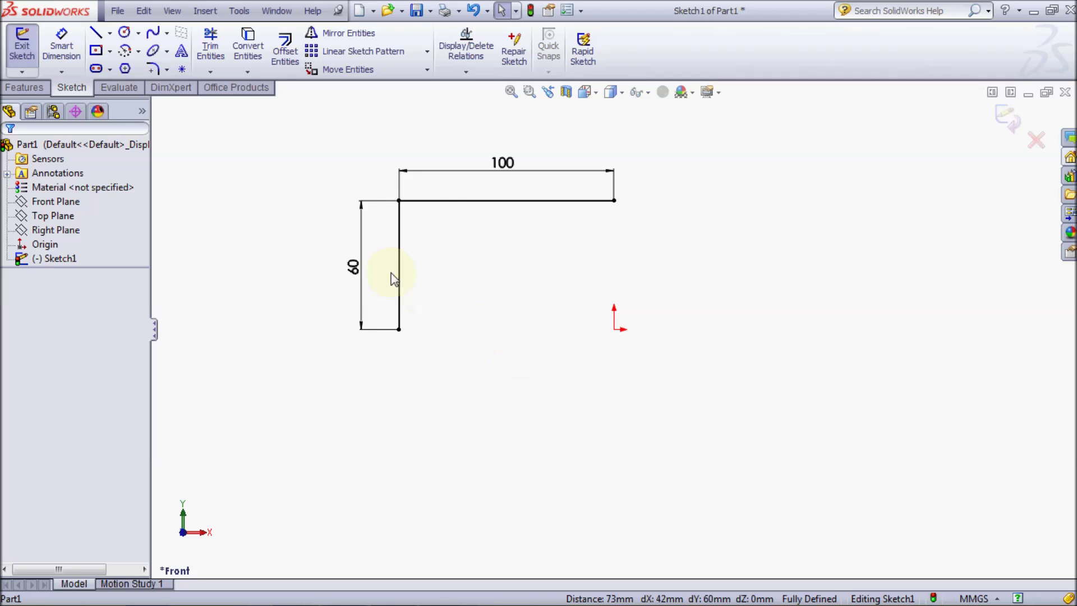
# Round the top-left corner with a 10 mm sketch fillet and exit Sketch1.
pyautogui.click(155, 69)
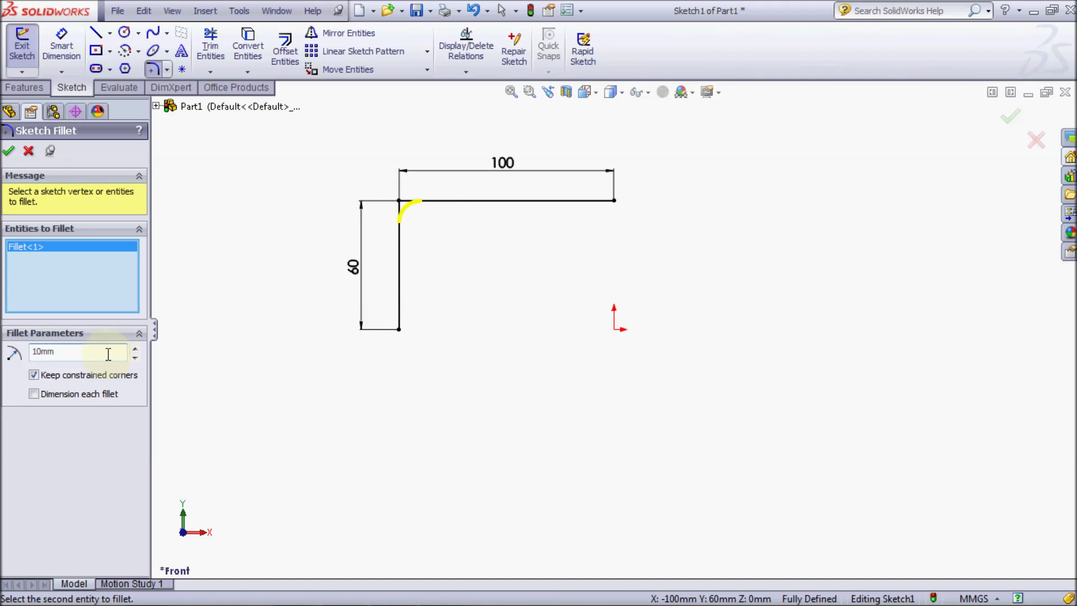
pyautogui.click(15, 151)
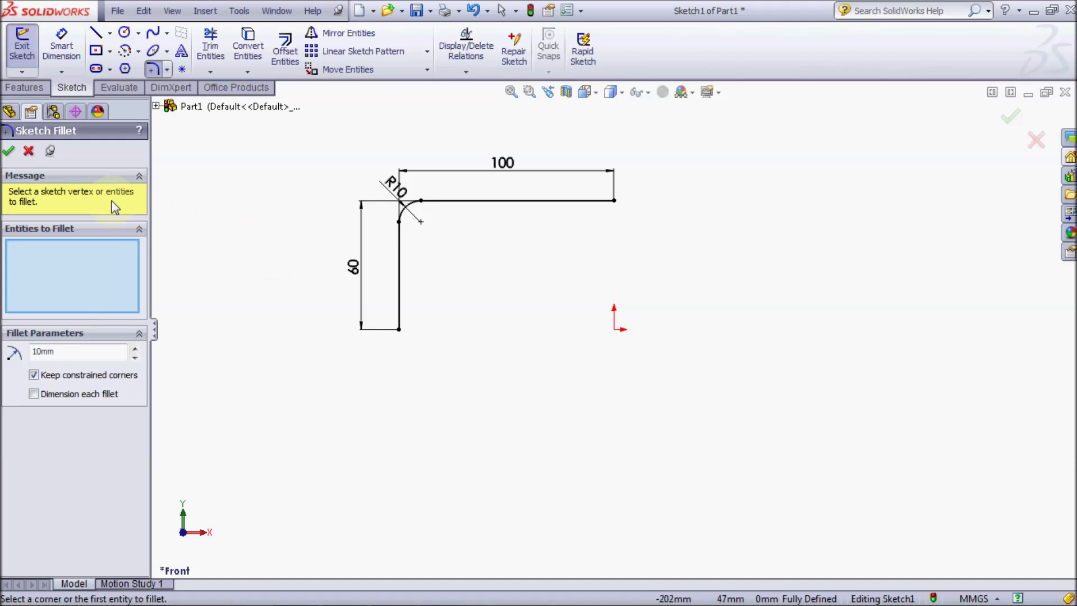
pyautogui.click(10, 151)
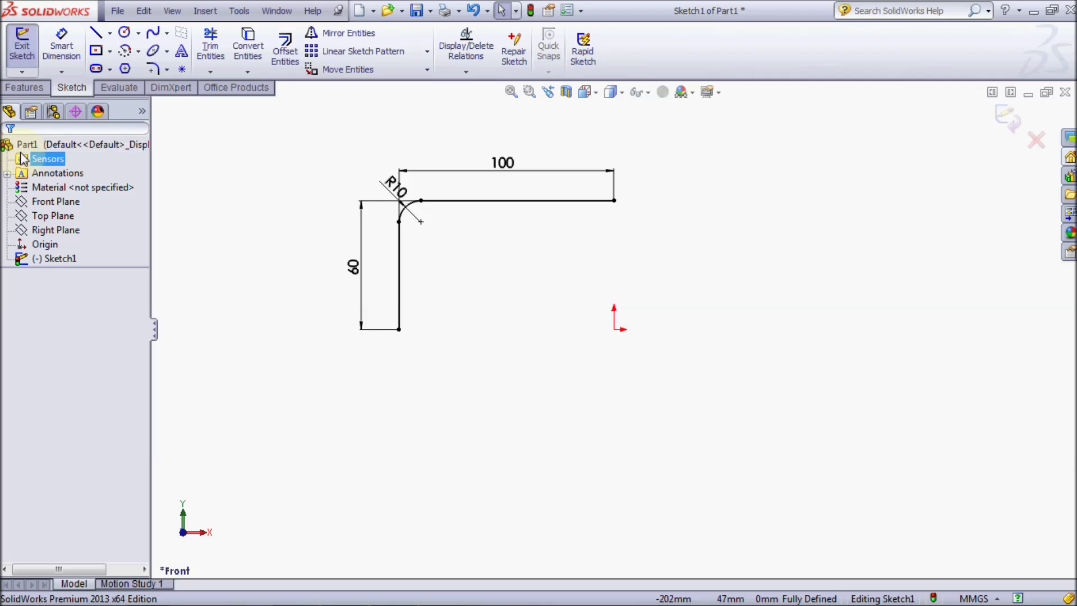
pyautogui.click(26, 62)
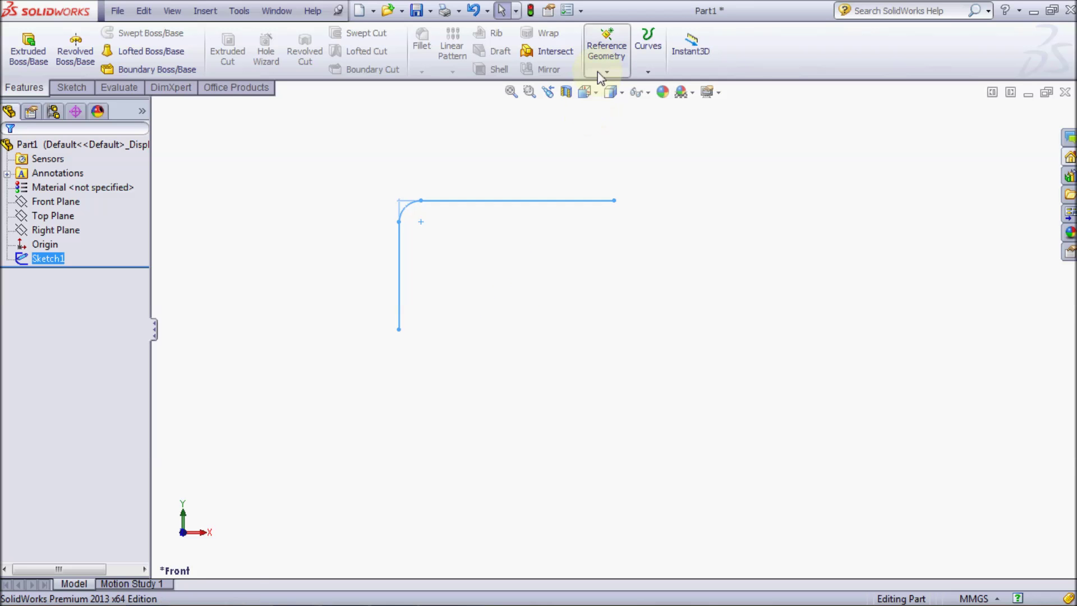
# Create Plane1 perpendicular to the horizontal line at its far endpoint, checked in isometric view.
pyautogui.click(600, 72)
pyautogui.click(605, 86)
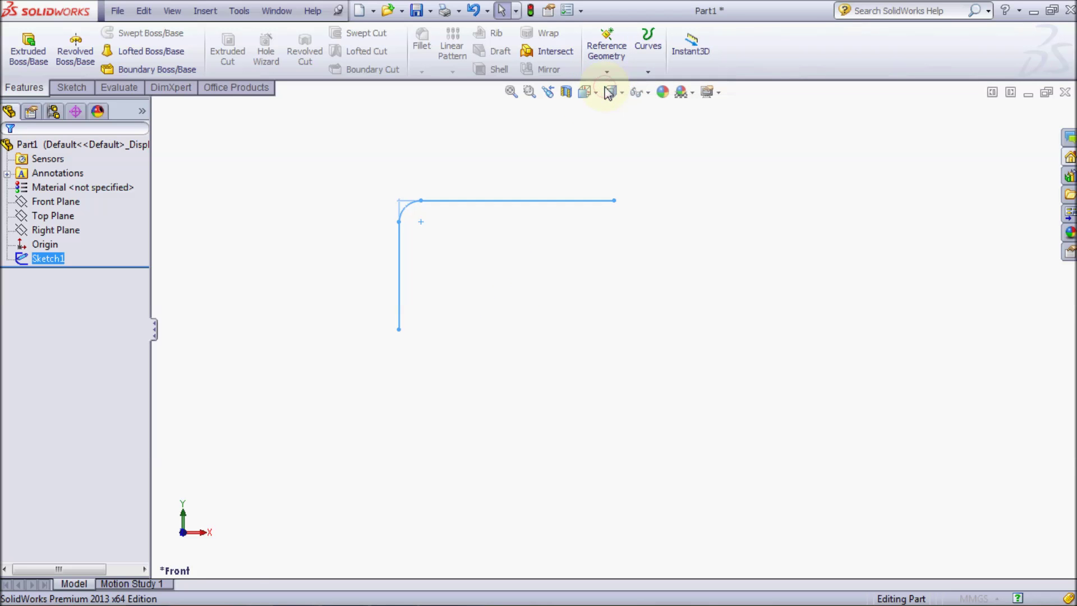
pyautogui.click(528, 201)
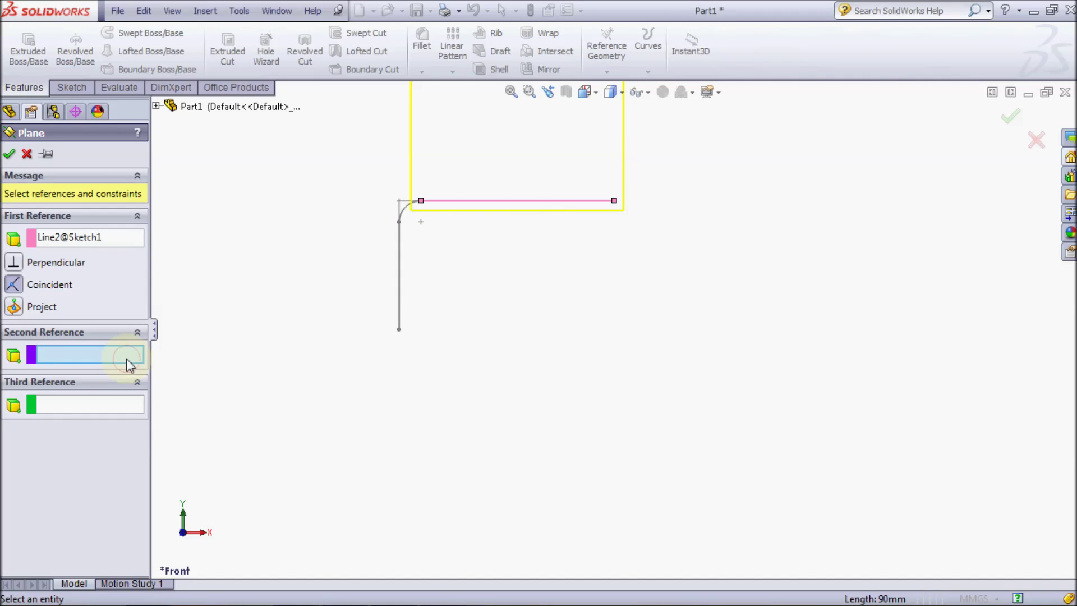
pyautogui.click(614, 201)
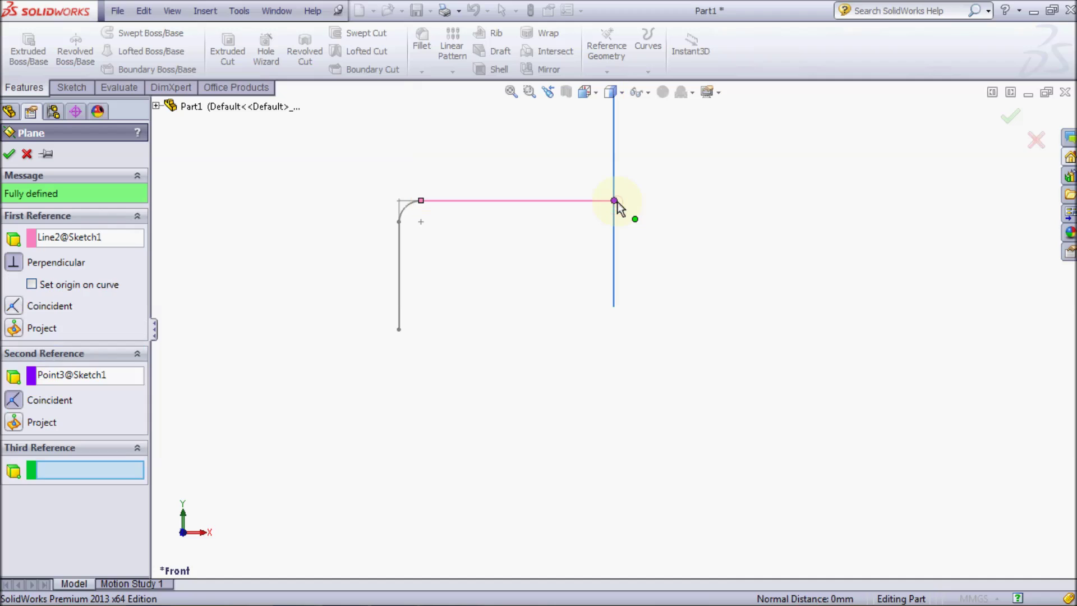
pyautogui.click(585, 92)
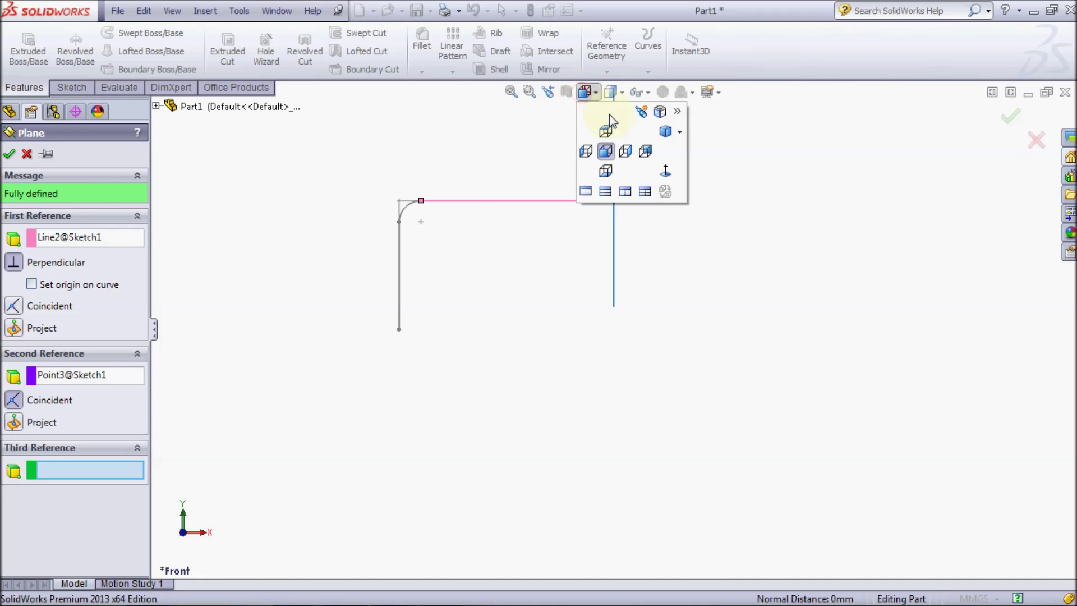
pyautogui.click(664, 133)
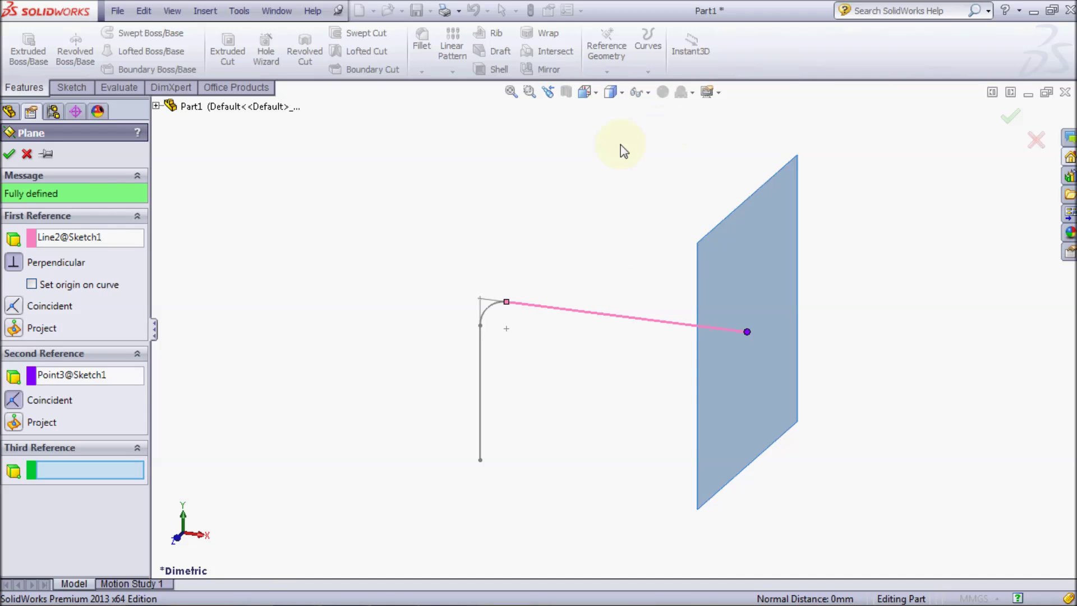
pyautogui.click(8, 153)
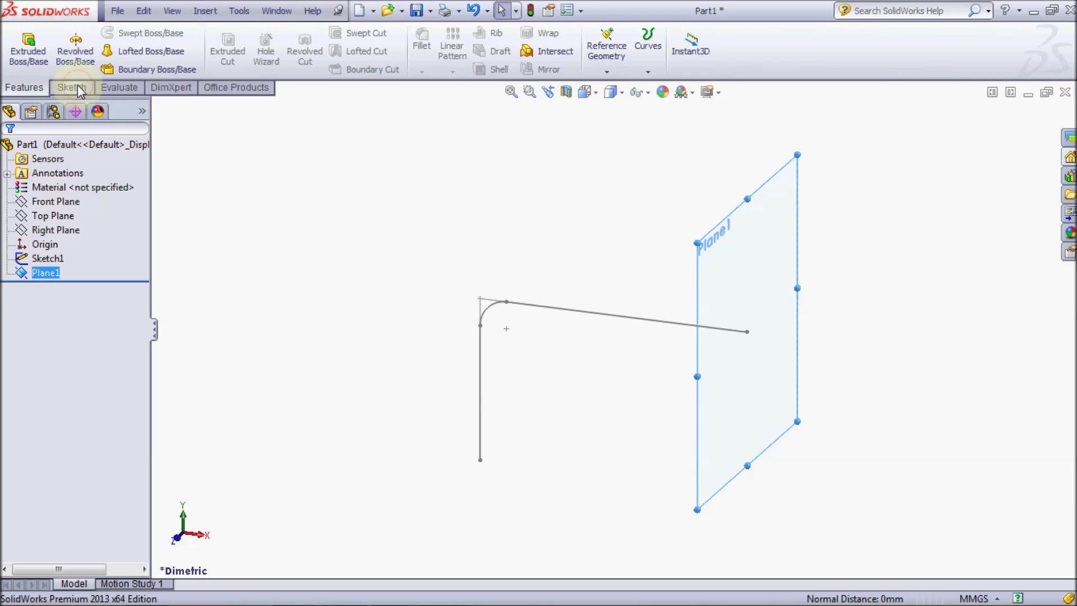
# Start a sketch on Plane1 viewed normal to it, with a vertical centerline through the origin.
pyautogui.click(77, 86)
pyautogui.click(31, 51)
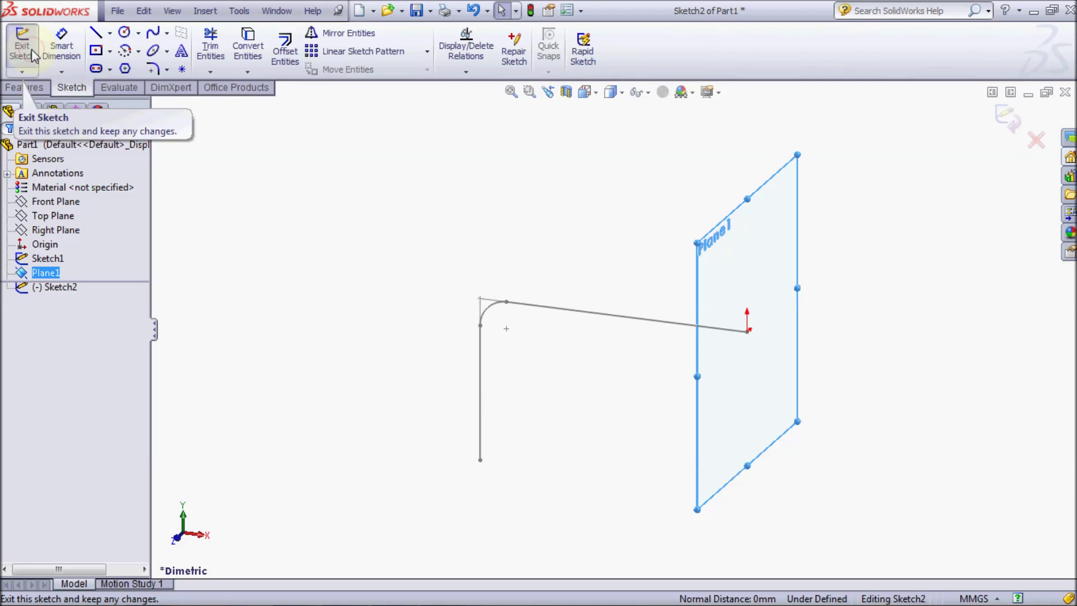
pyautogui.click(585, 92)
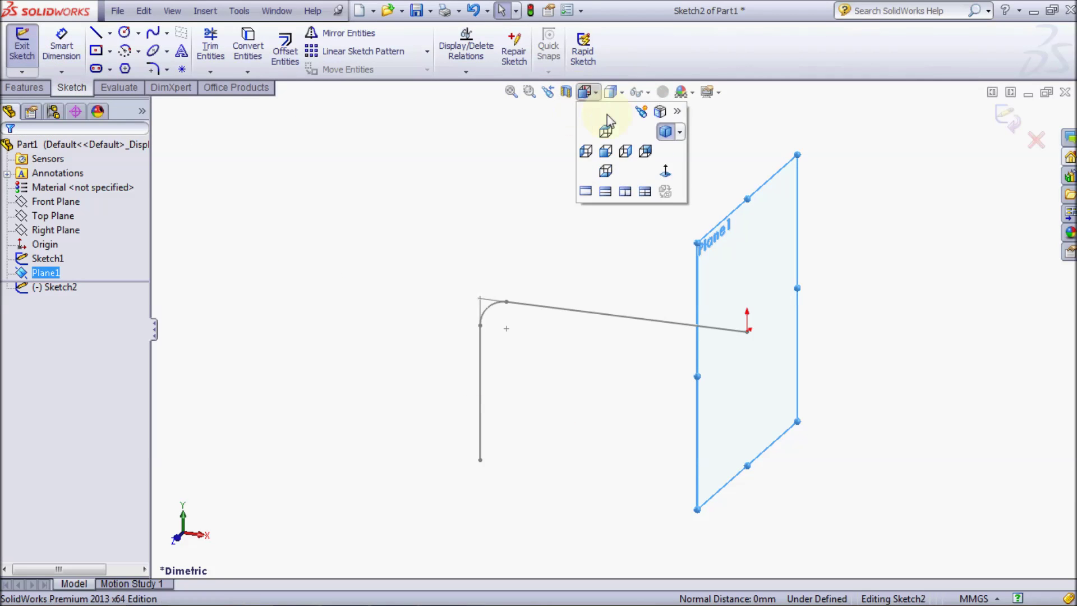
pyautogui.click(665, 172)
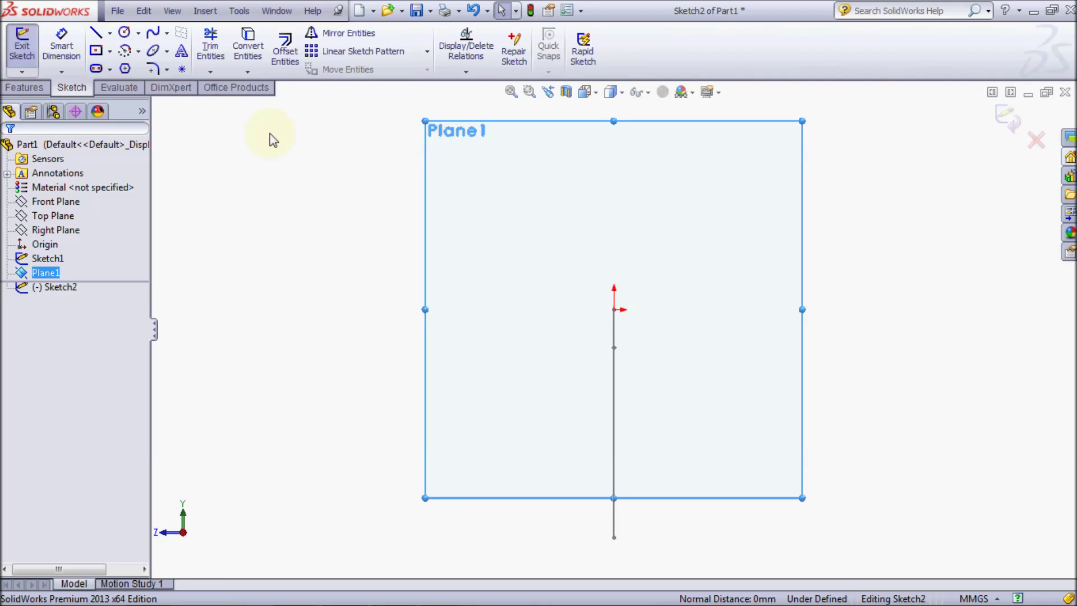
pyautogui.click(110, 32)
pyautogui.click(121, 67)
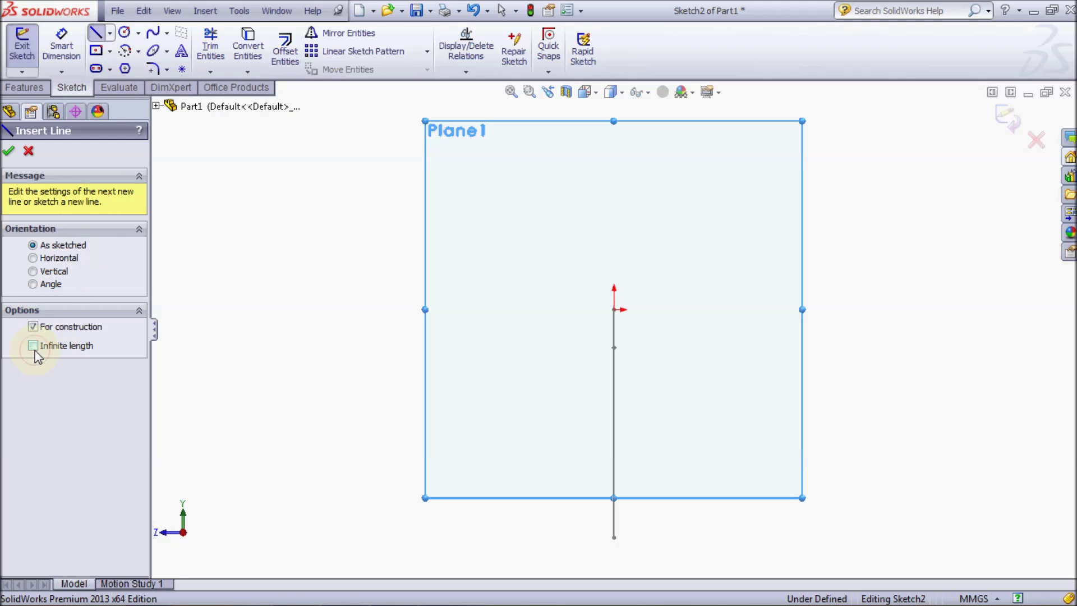
pyautogui.click(614, 310)
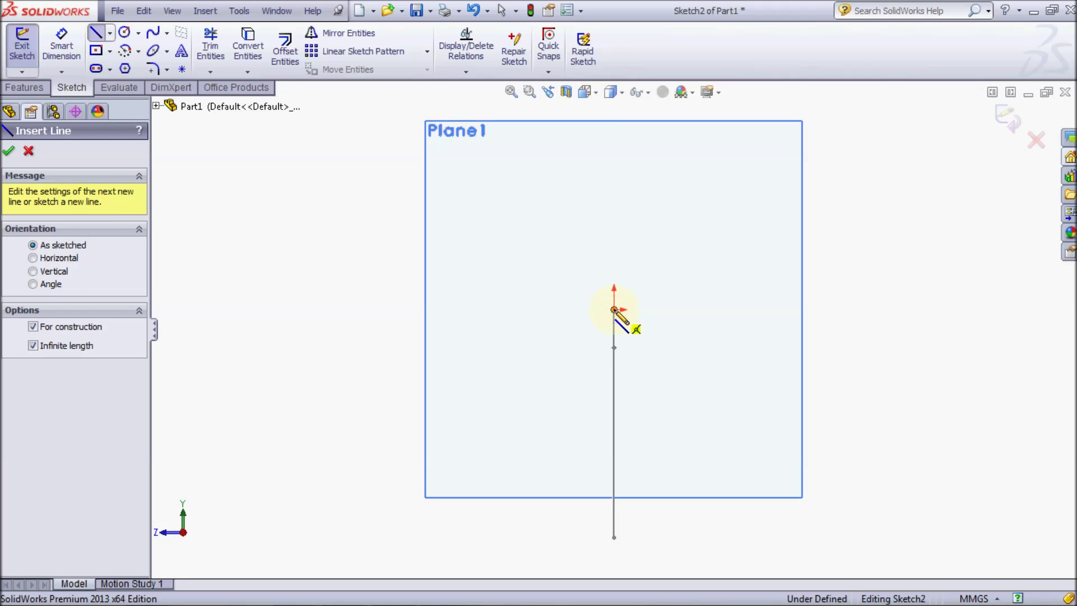
pyautogui.click(614, 286)
pyautogui.press('Escape')
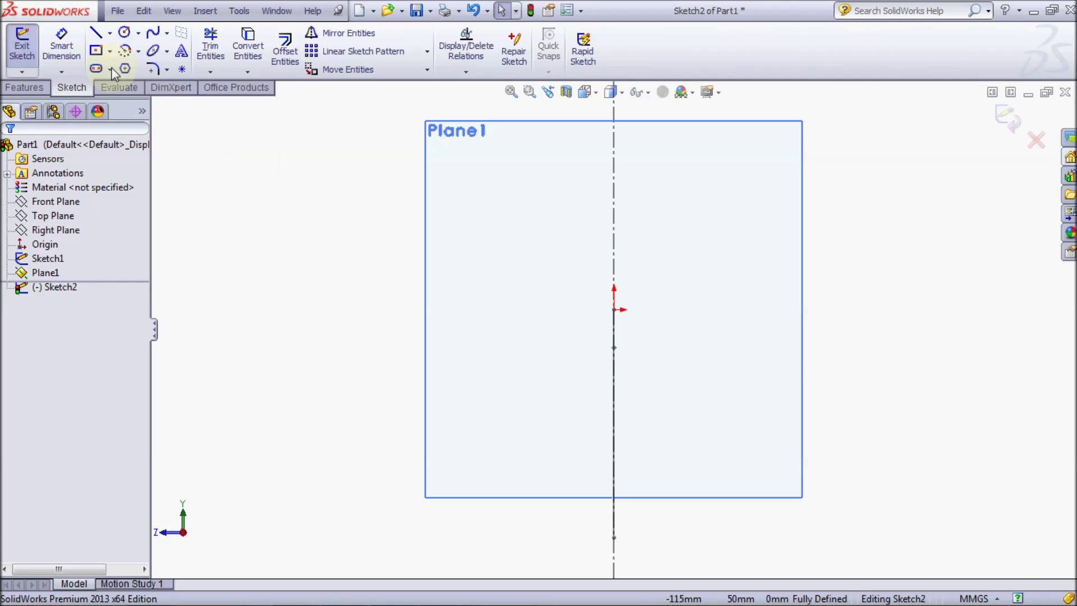
# Draw an open seven-line C-shaped outline from the origin, stepping right of the centerline.
pyautogui.click(96, 32)
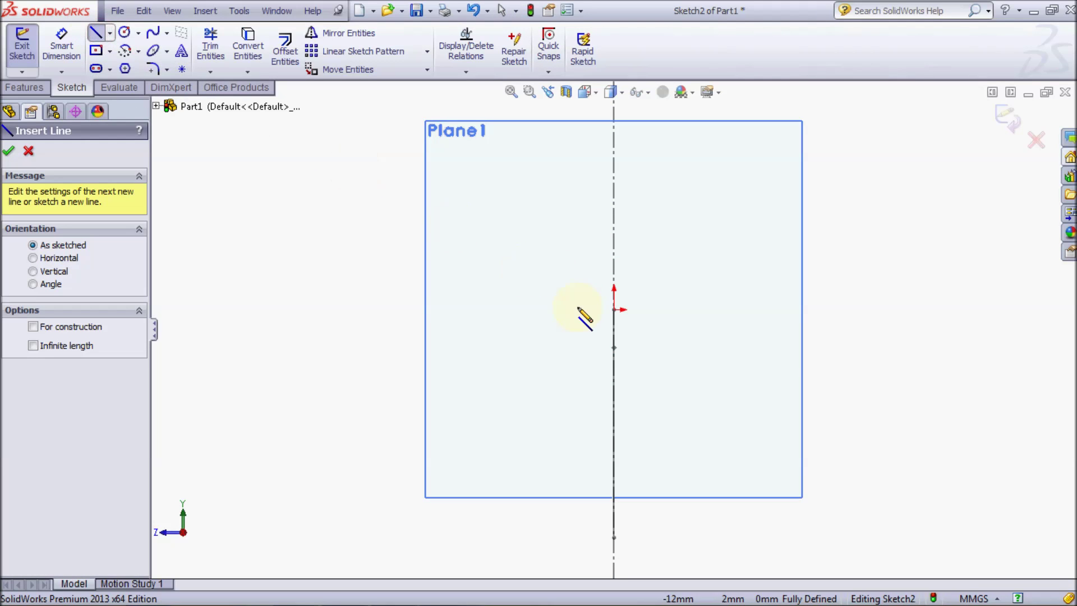
pyautogui.click(614, 309)
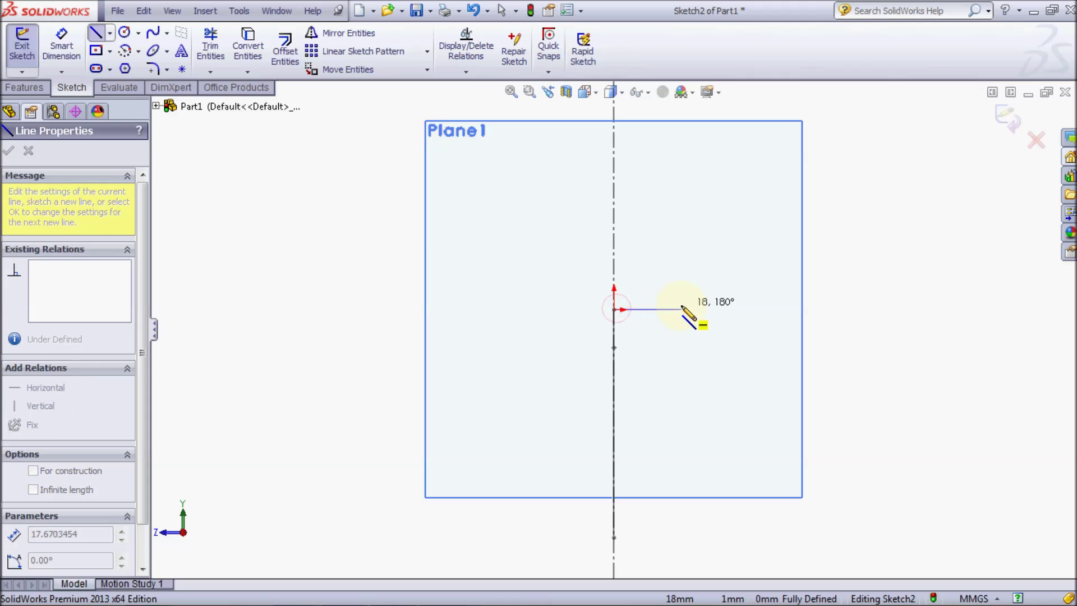
pyautogui.click(682, 309)
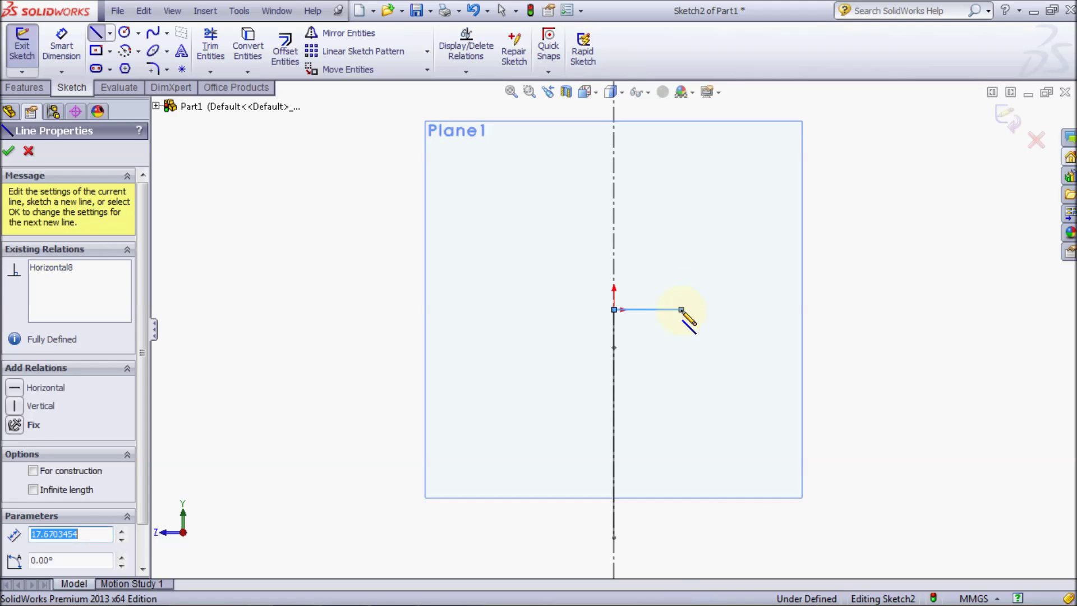
pyautogui.click(681, 274)
pyautogui.click(640, 274)
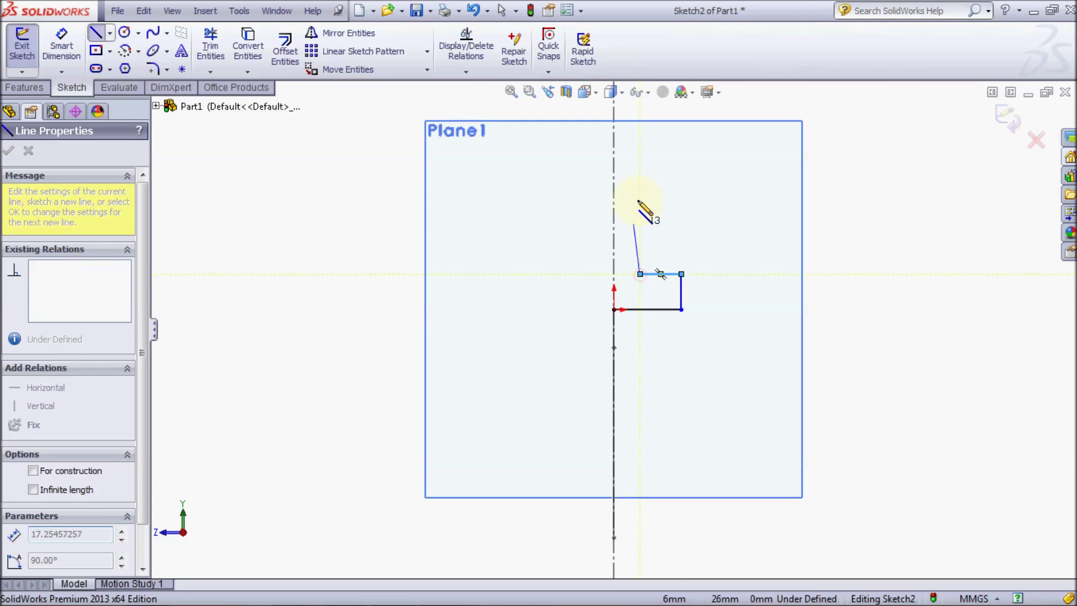
pyautogui.click(640, 181)
pyautogui.click(681, 181)
pyautogui.click(681, 150)
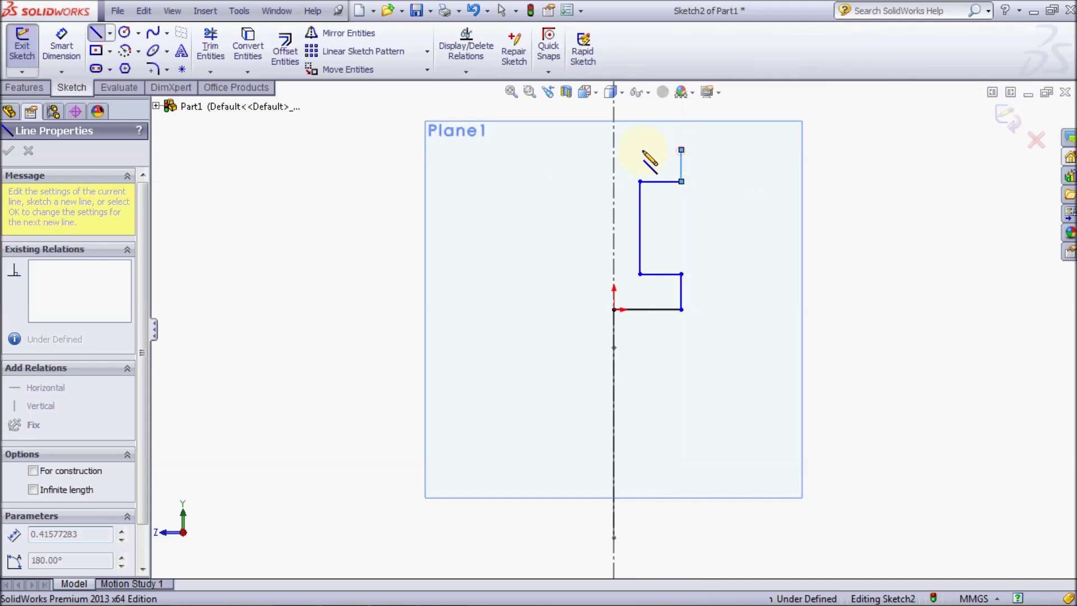
pyautogui.click(614, 149)
pyautogui.press('Escape')
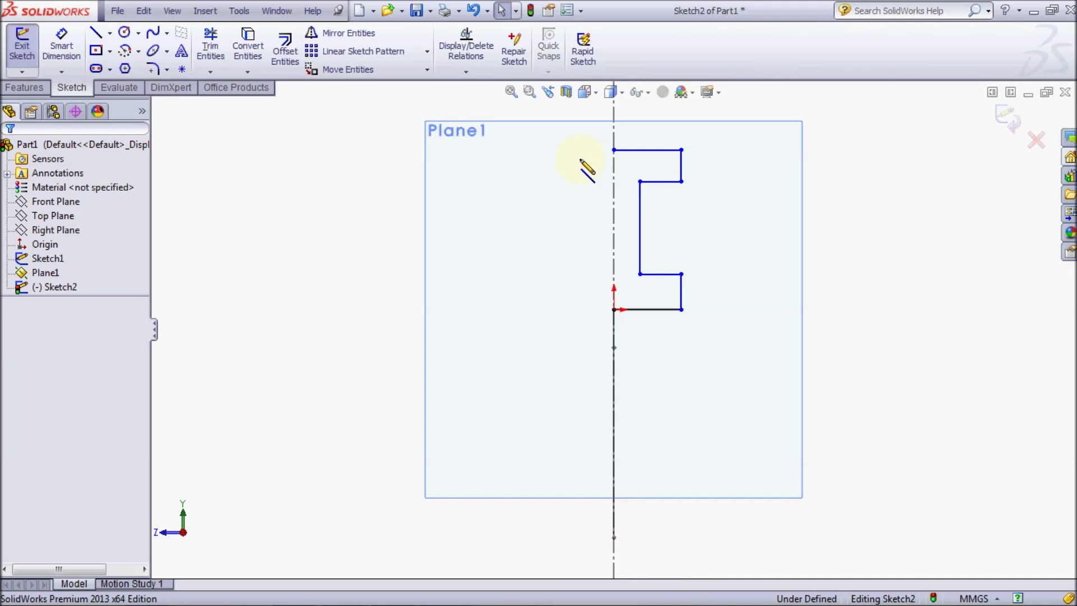
pyautogui.click(63, 47)
pyautogui.click(681, 286)
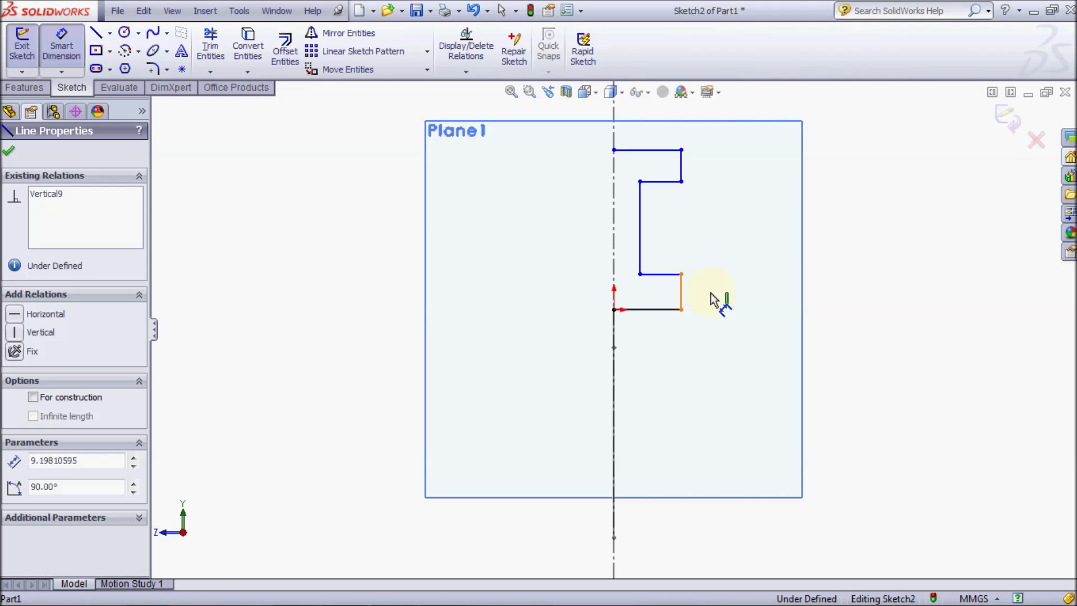
# Dimension the lower and upper short flange lines at 5 mm each.
pyautogui.click(711, 293)
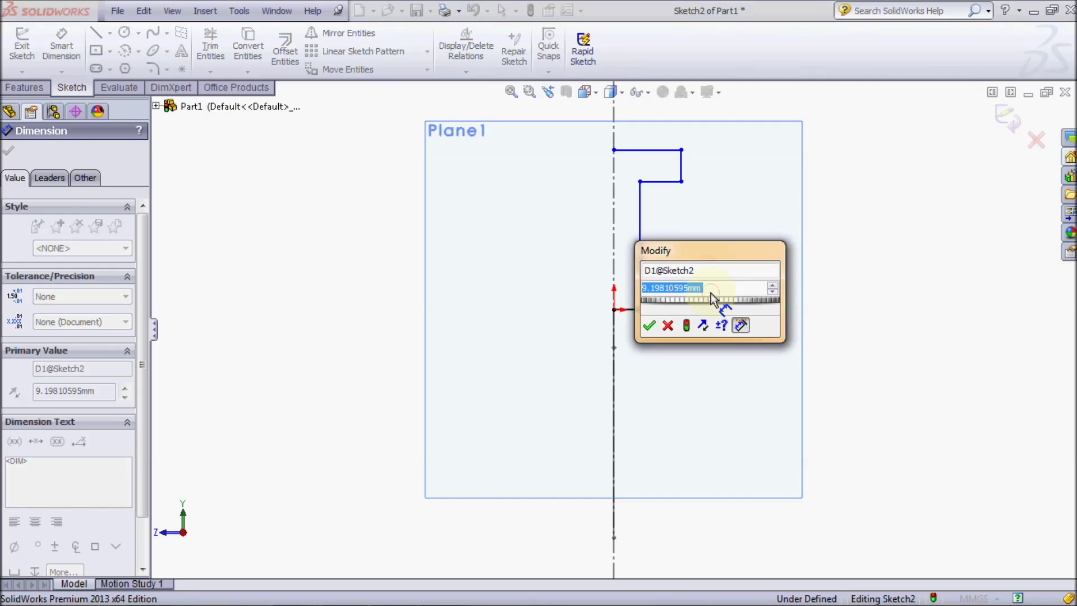
pyautogui.write('5')
pyautogui.press('Return')
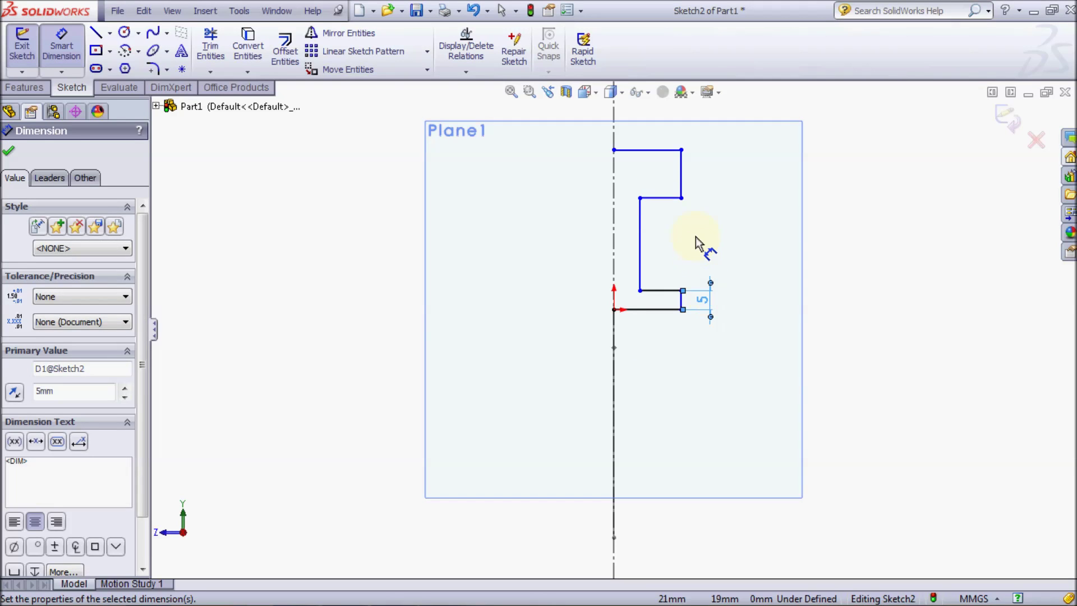
pyautogui.click(695, 236)
pyautogui.click(679, 182)
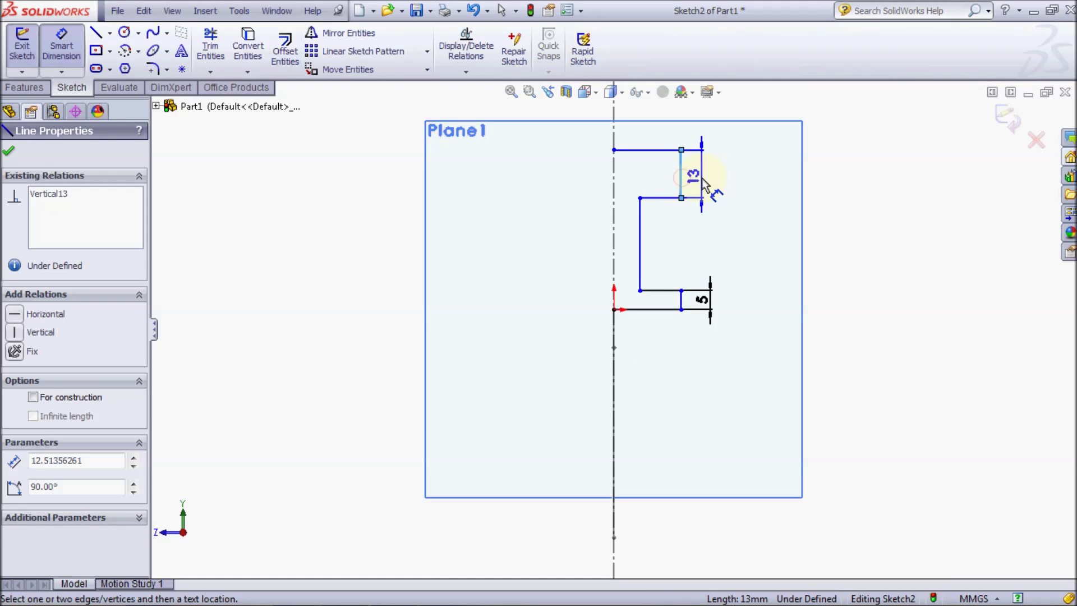
pyautogui.click(707, 175)
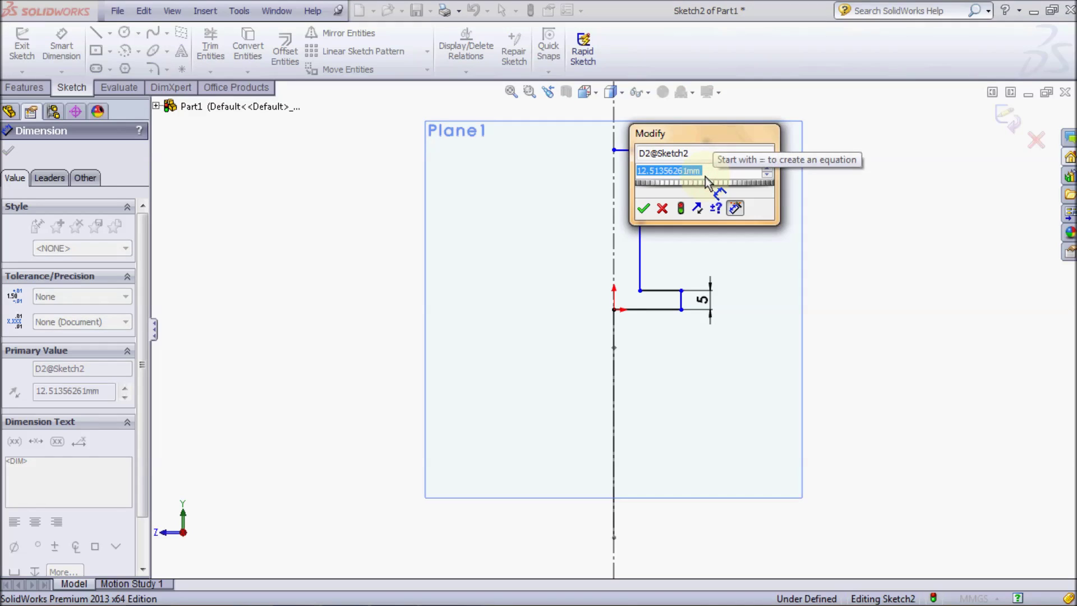
pyautogui.write('5')
pyautogui.press('Return')
pyautogui.click(702, 206)
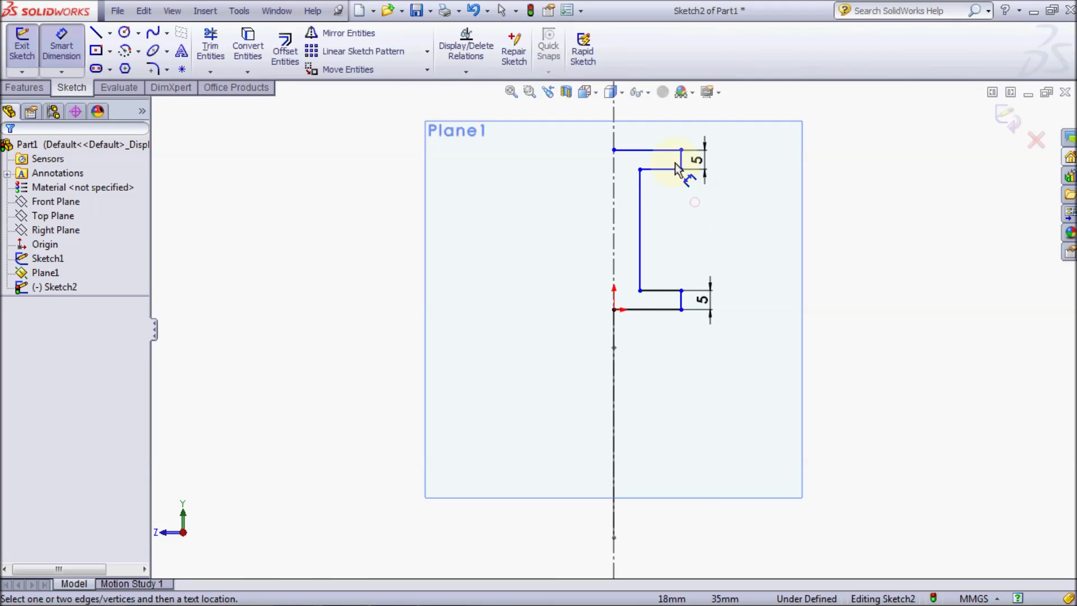
# Dimension the overall height between the top and bottom edges at 40 mm.
pyautogui.click(662, 150)
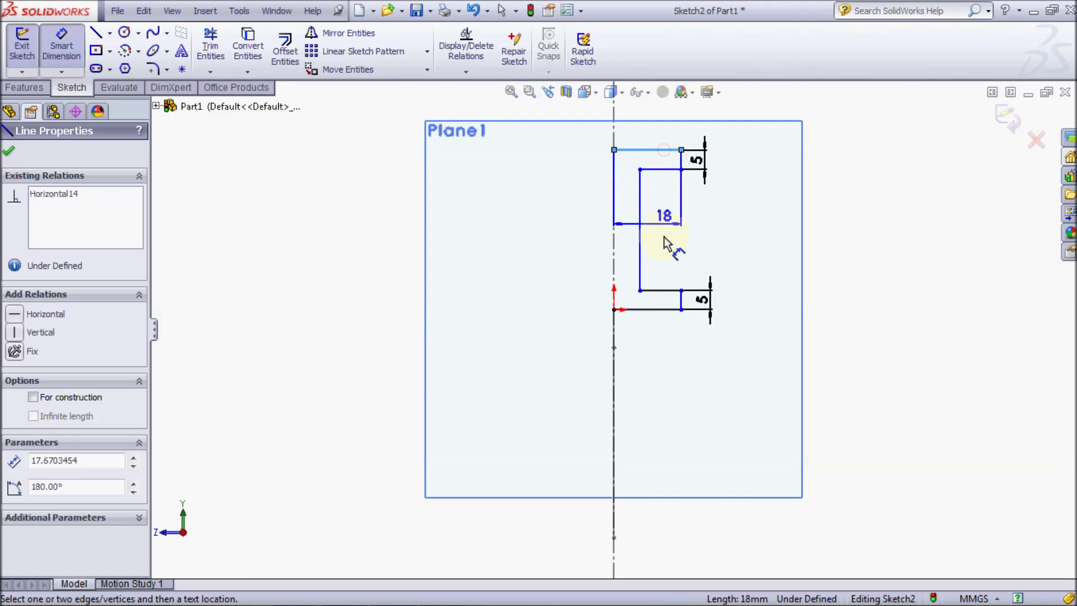
pyautogui.click(659, 312)
pyautogui.click(740, 250)
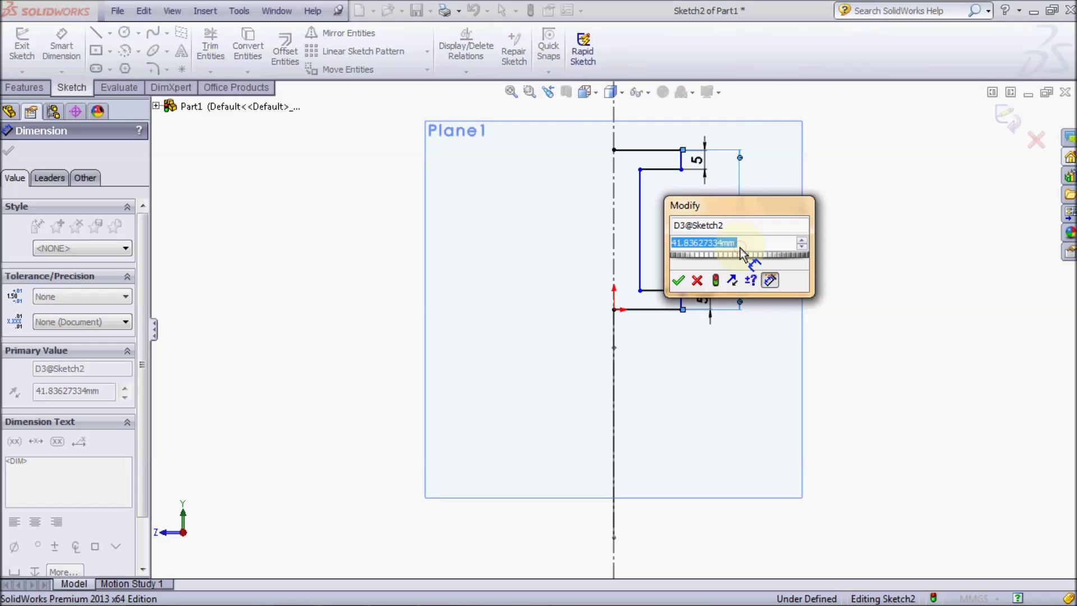
pyautogui.write('40')
pyautogui.press('Return')
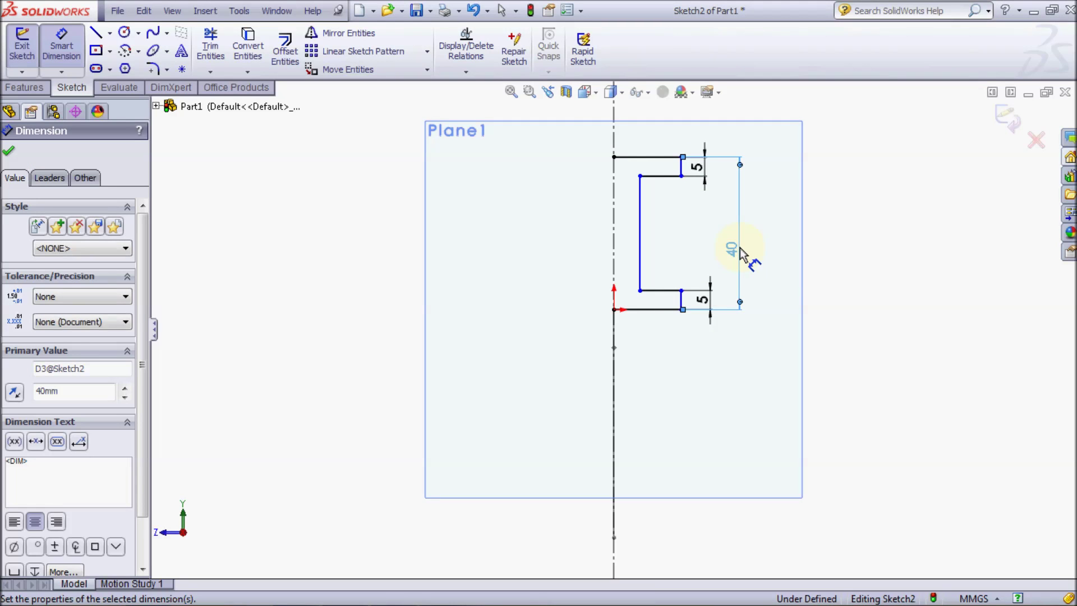
pyautogui.click(690, 248)
pyautogui.press('Escape')
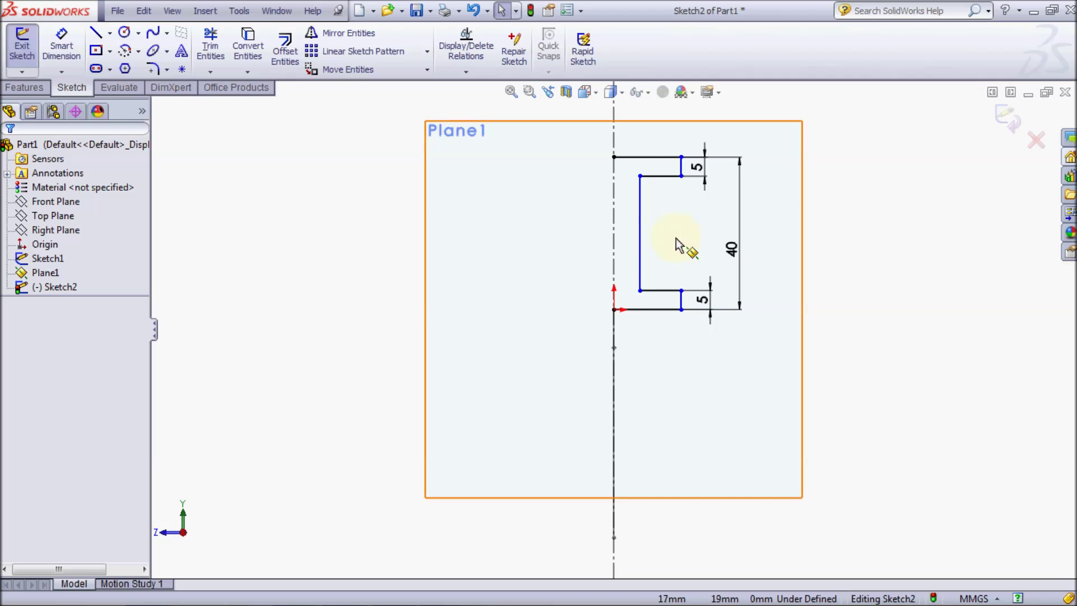
pyautogui.click(466, 71)
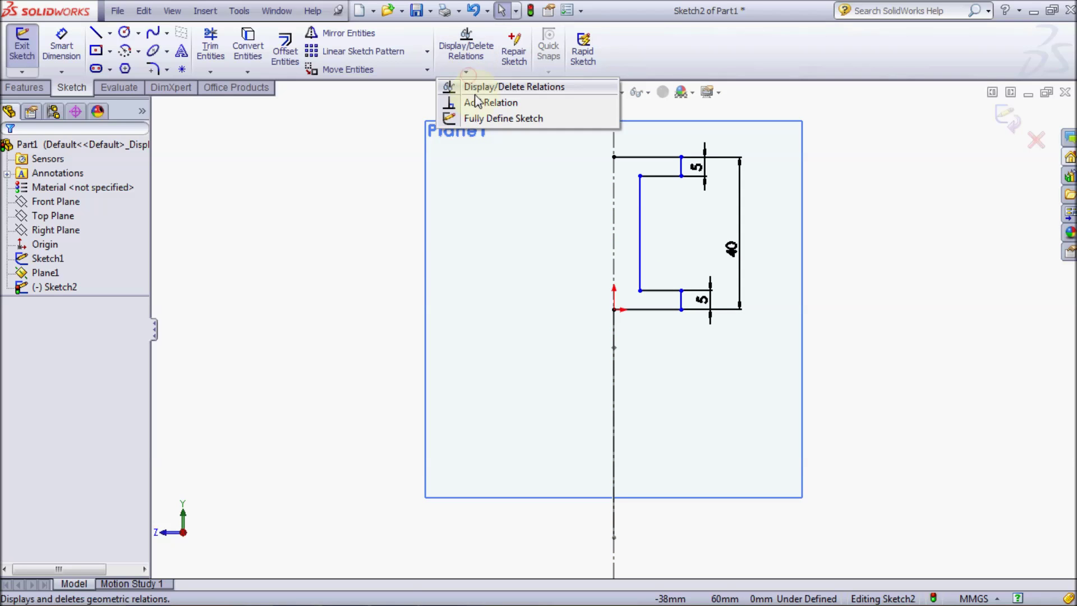
# Vertically align the two inner flange end points with a sketch relation.
pyautogui.click(474, 102)
pyautogui.click(681, 176)
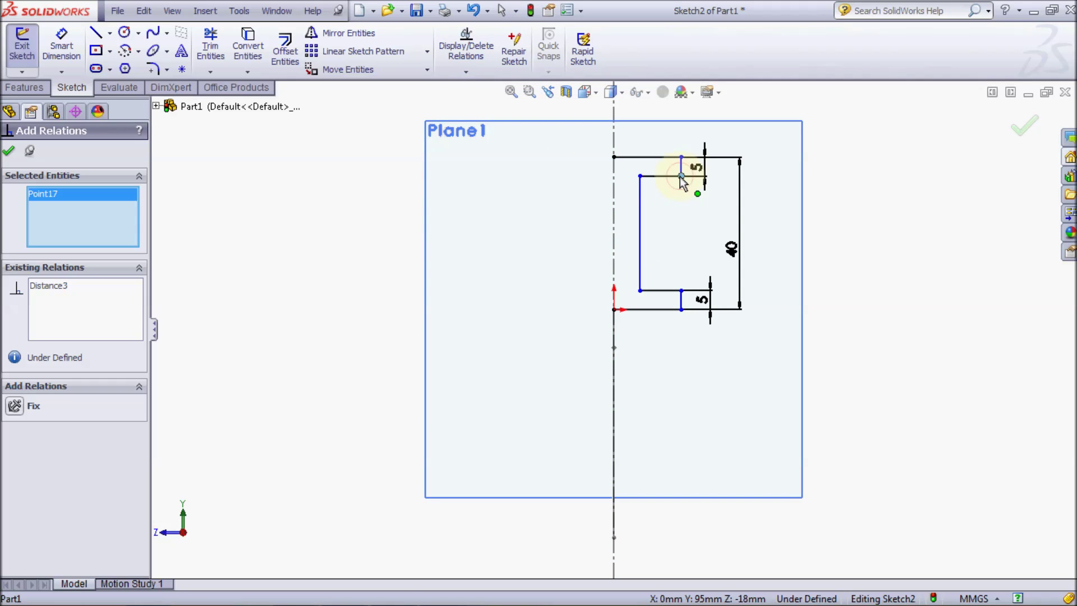
pyautogui.keyDown('ctrl'); pyautogui.click(681, 291); pyautogui.keyUp('ctrl')
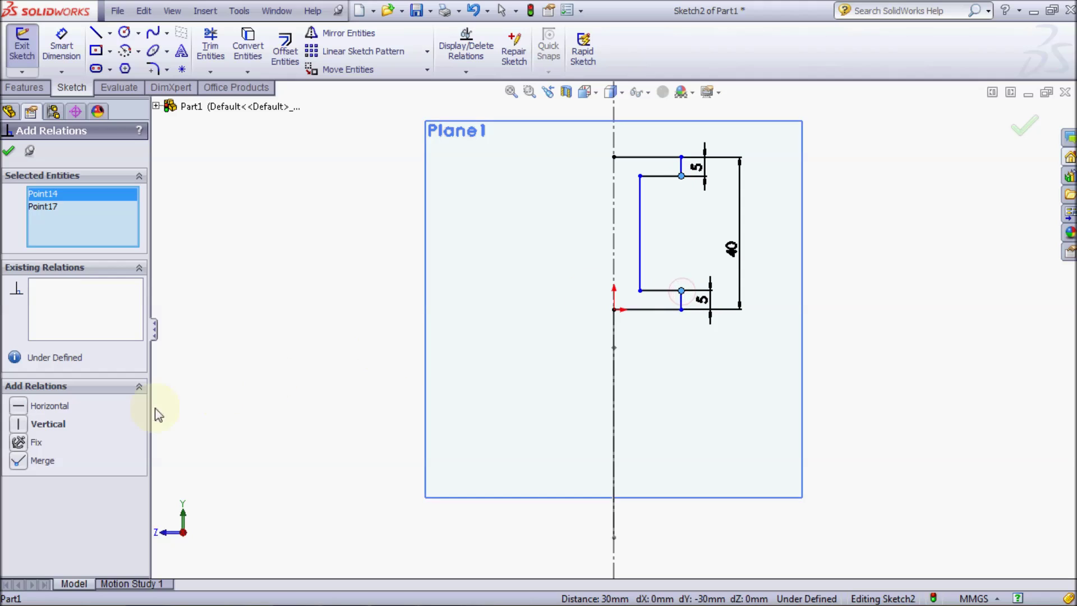
pyautogui.click(8, 150)
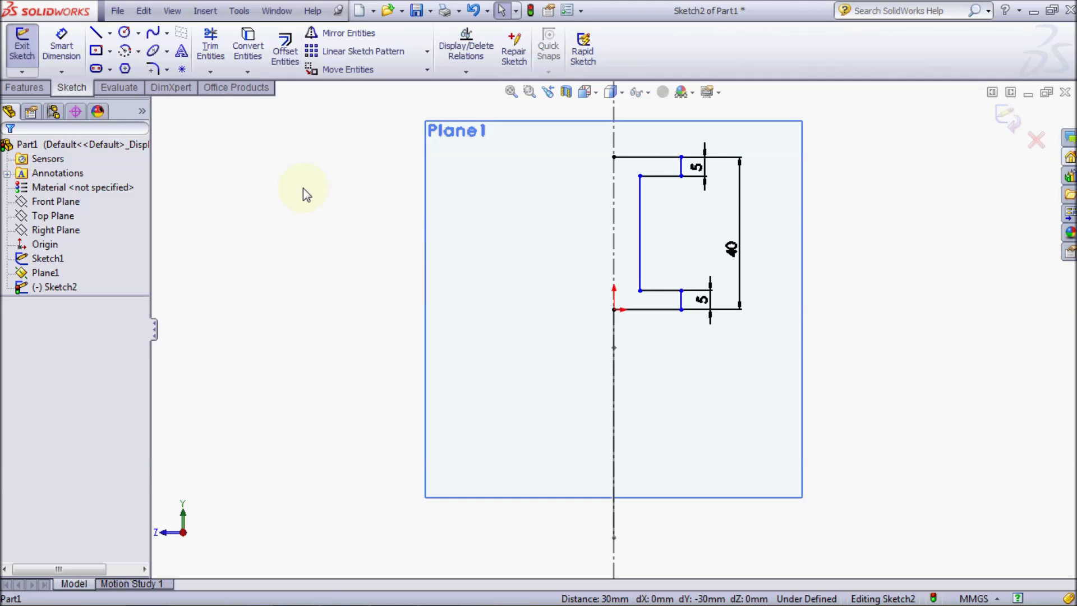
# Round the upper and lower inner corners of the C-profile with 3 mm fillets.
pyautogui.click(152, 70)
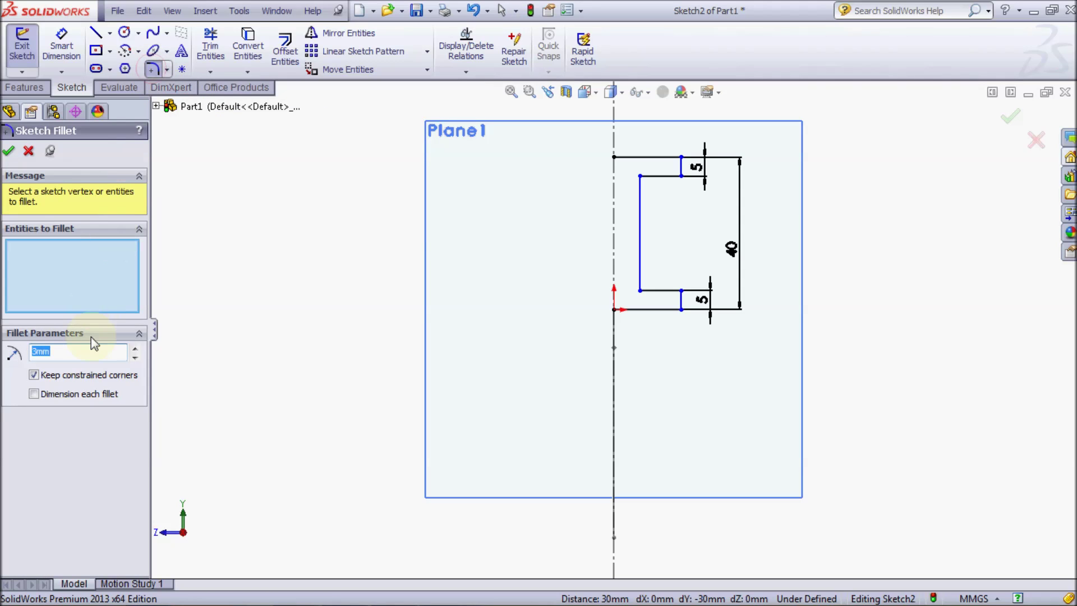
pyautogui.click(640, 177)
pyautogui.click(640, 290)
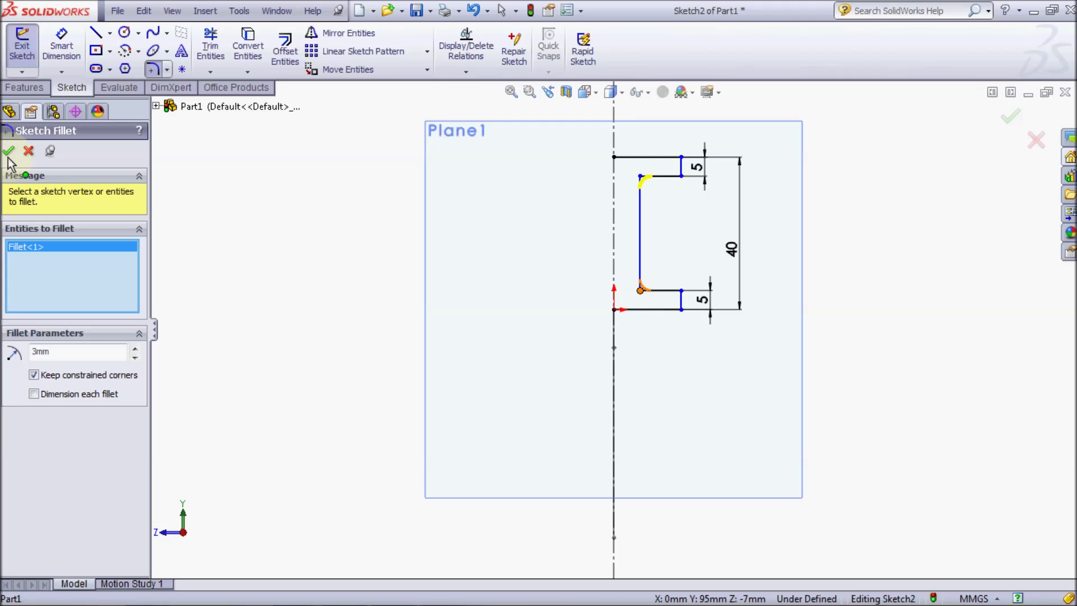
pyautogui.click(12, 152)
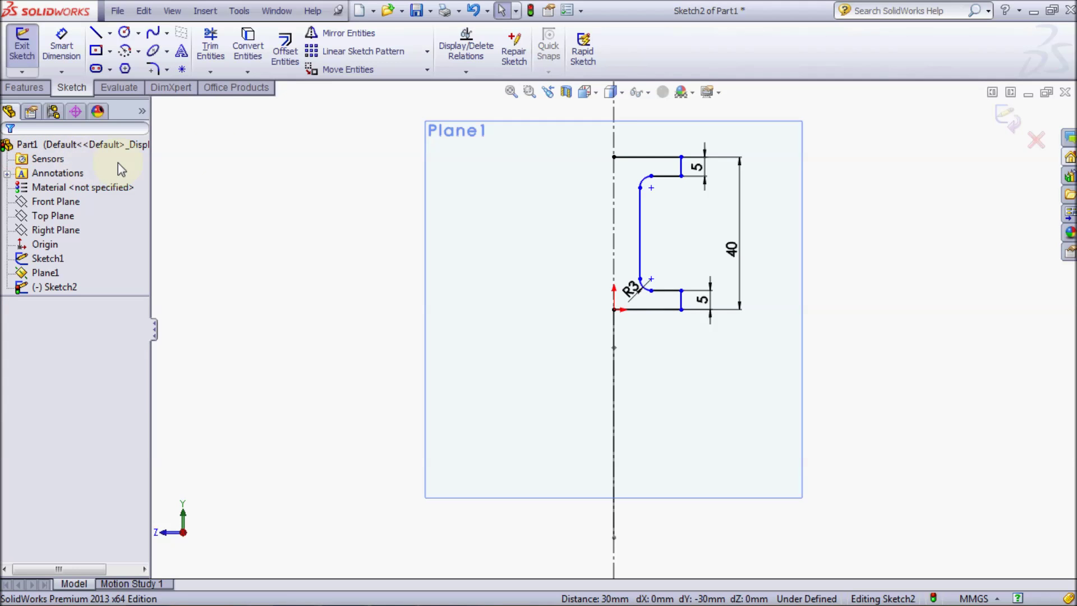
pyautogui.click(347, 34)
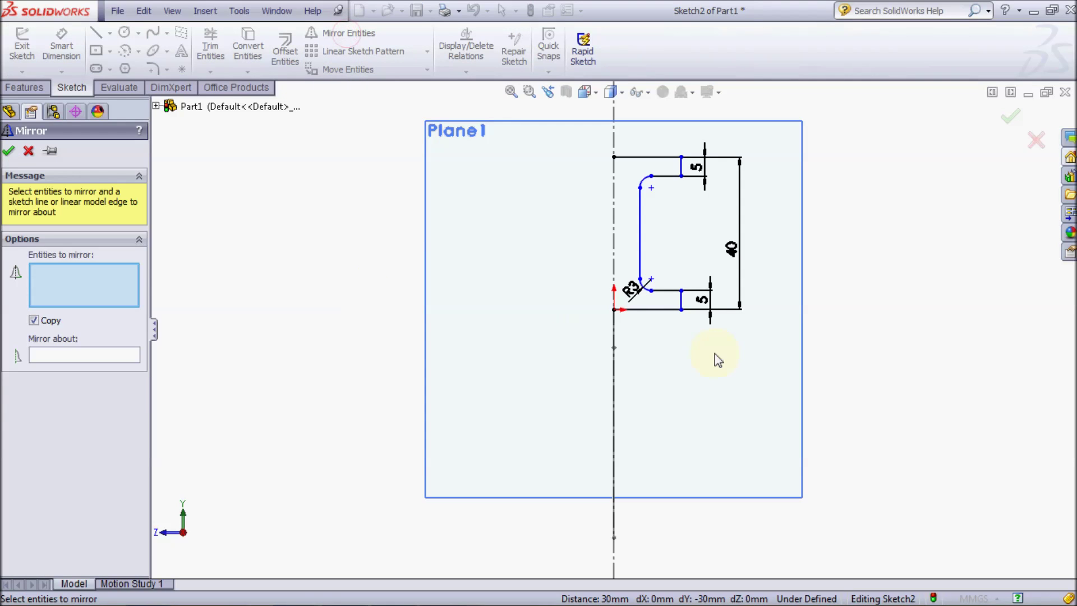
# Mirror the selected half-profile lines about the vertical centerline Line1.
pyautogui.moveTo(702, 348)
pyautogui.mouseDown()
pyautogui.moveTo(623, 135)
pyautogui.moveTo(611, 141)
pyautogui.mouseUp()
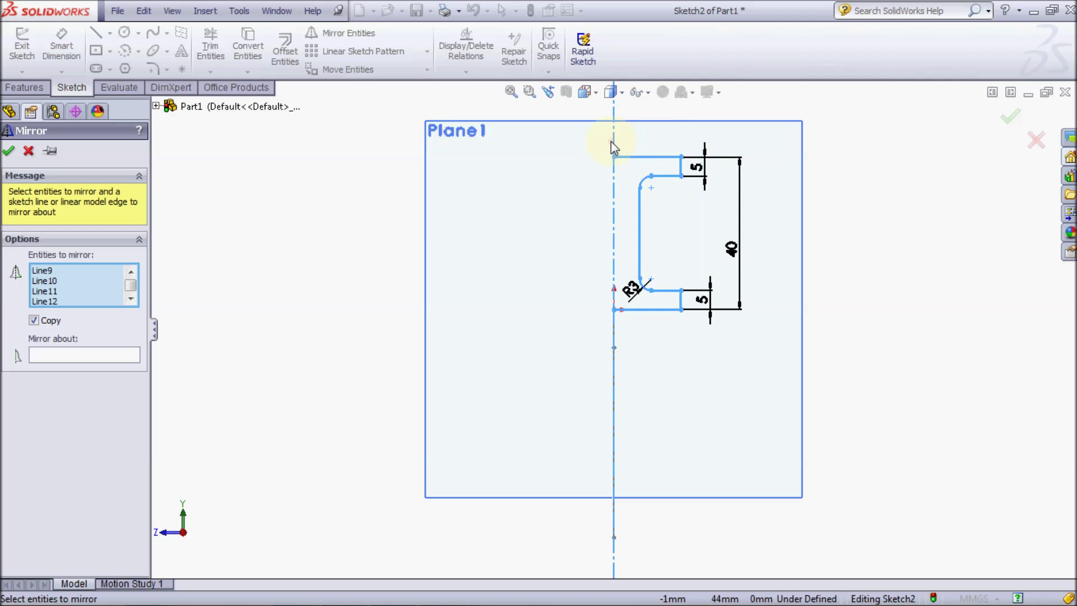
pyautogui.click(40, 358)
pyautogui.click(615, 396)
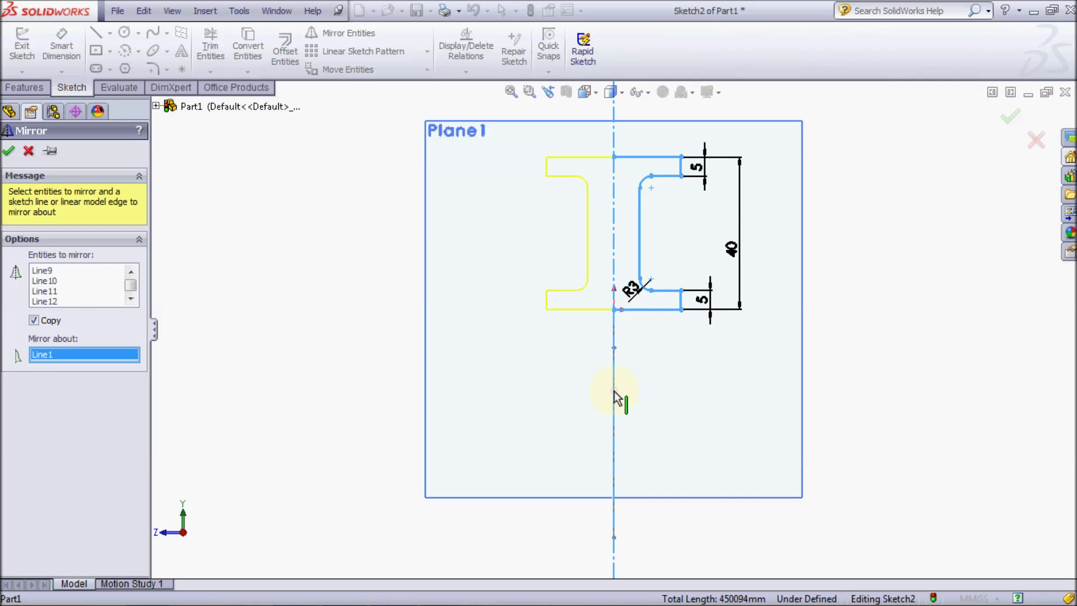
pyautogui.click(9, 151)
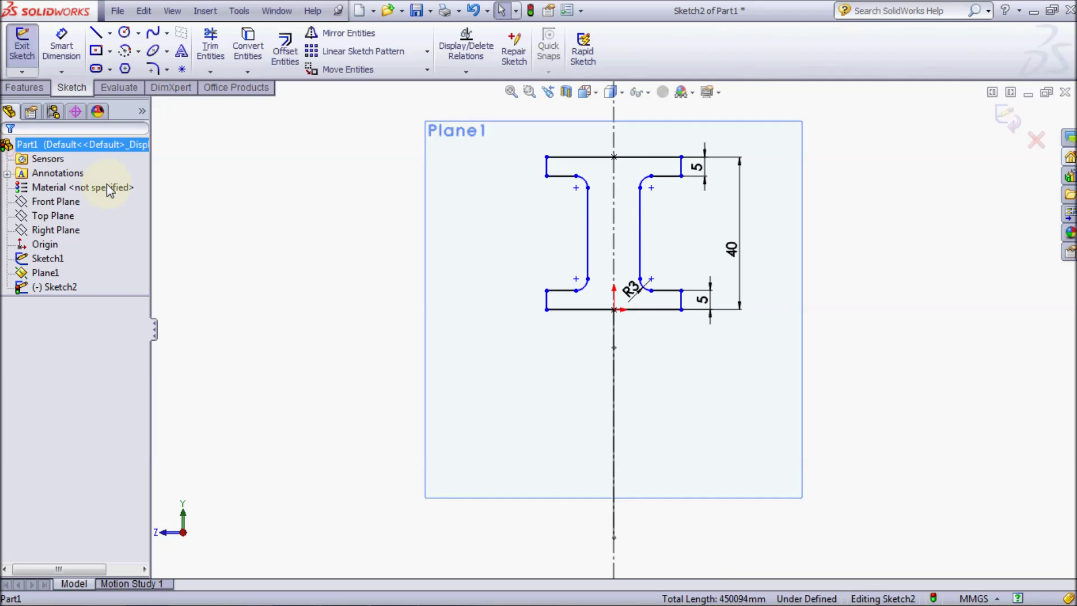
pyautogui.click(62, 46)
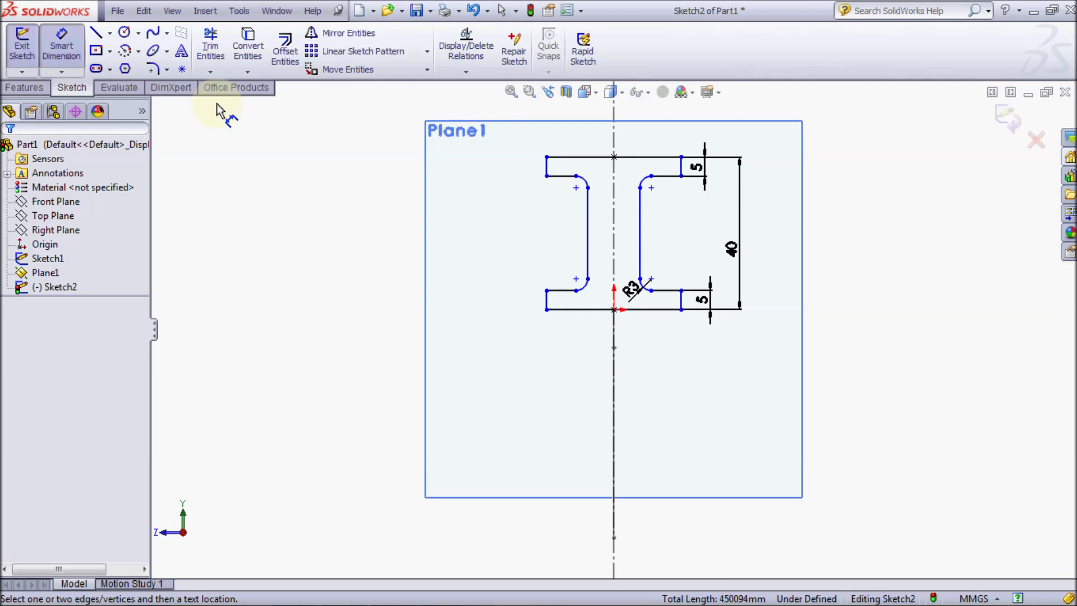
# Dimension the web width to 5 mm and the bottom flange width to 20 mm.
pyautogui.click(589, 227)
pyautogui.click(639, 231)
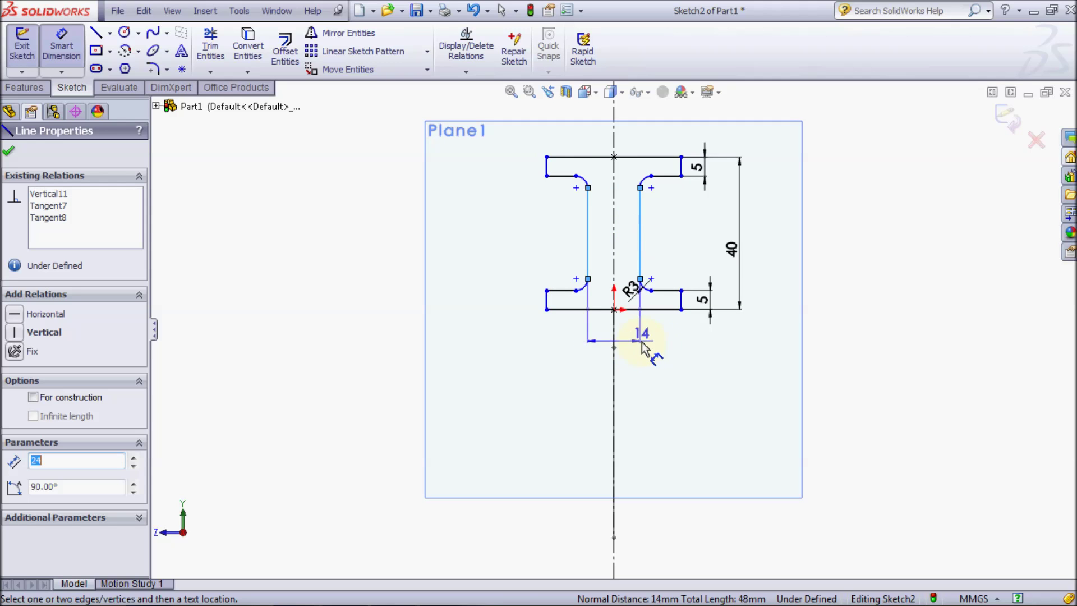
pyautogui.click(660, 349)
pyautogui.write('5')
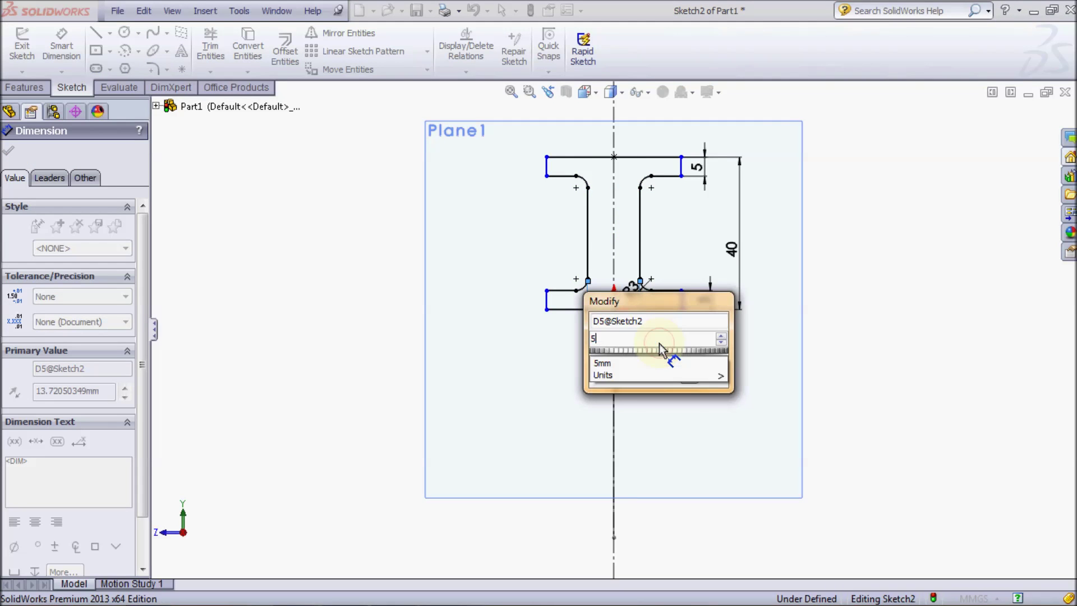
pyautogui.press('Return')
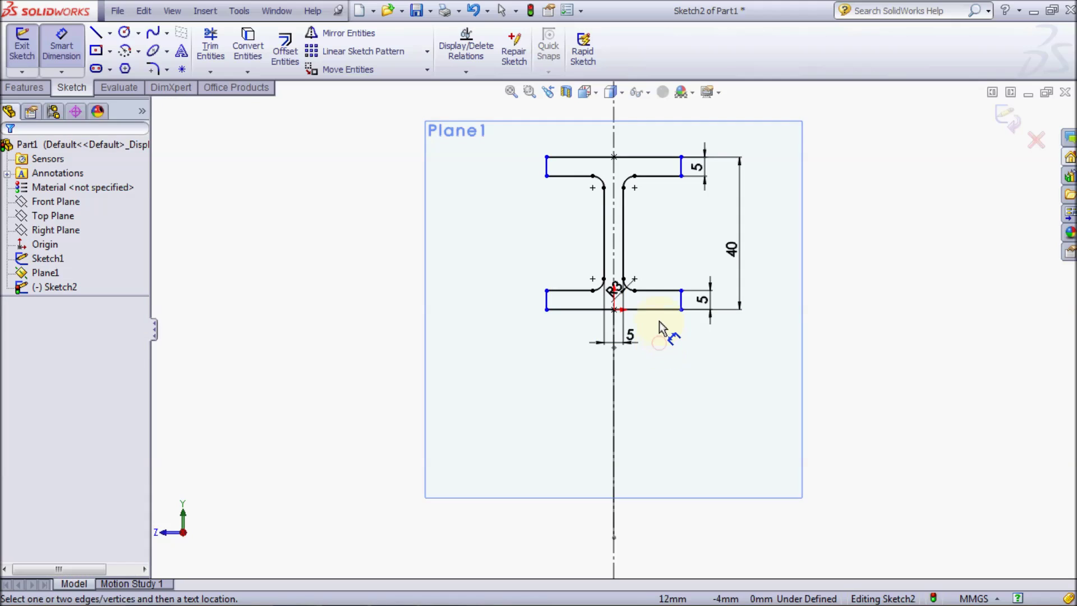
pyautogui.click(651, 310)
pyautogui.click(657, 365)
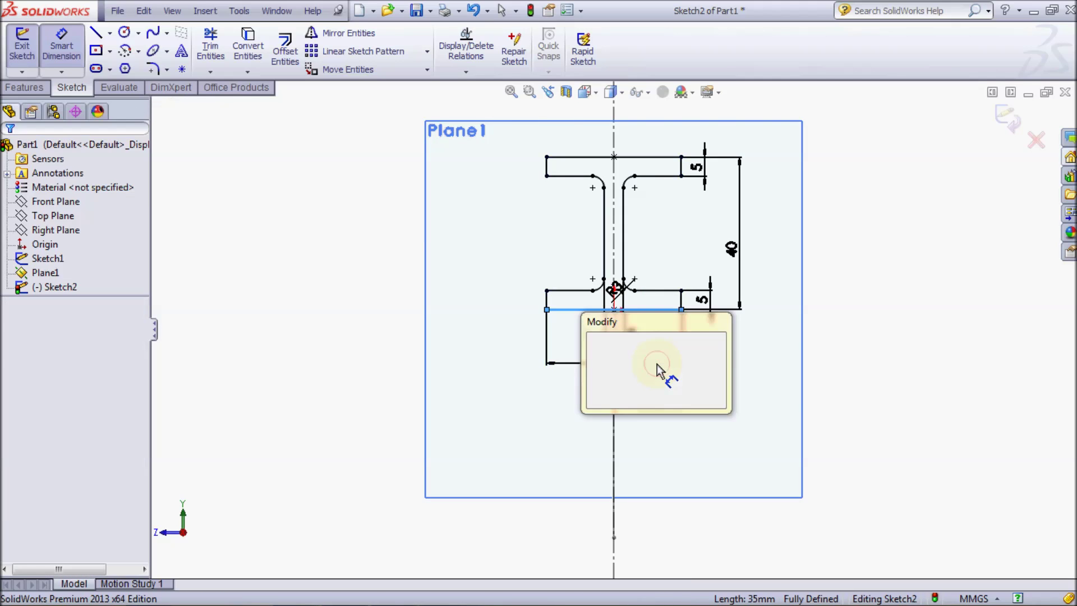
pyautogui.write('20')
pyautogui.press('Return')
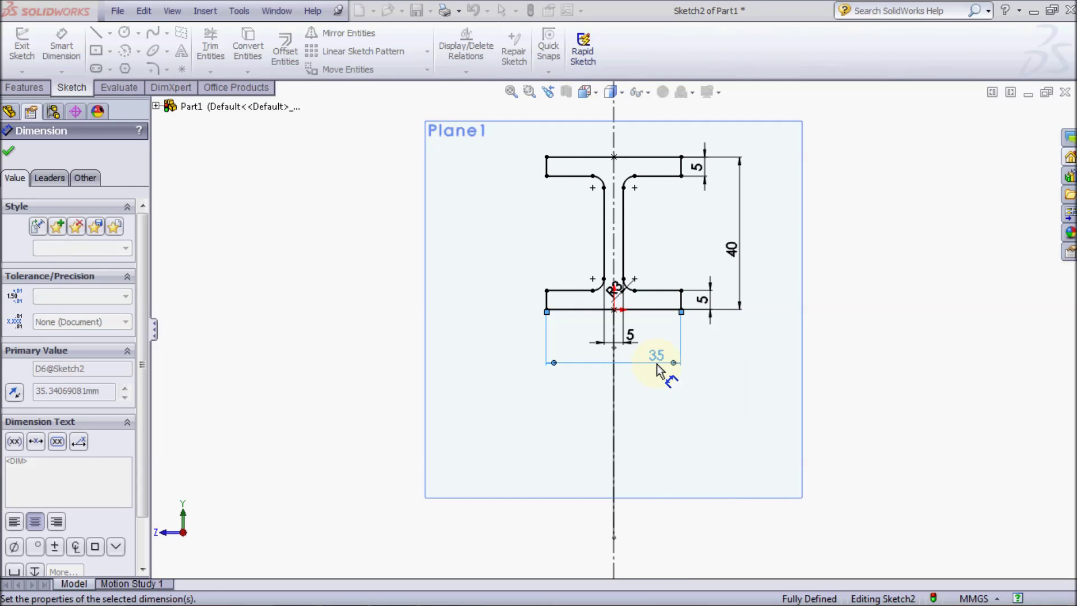
pyautogui.click(697, 365)
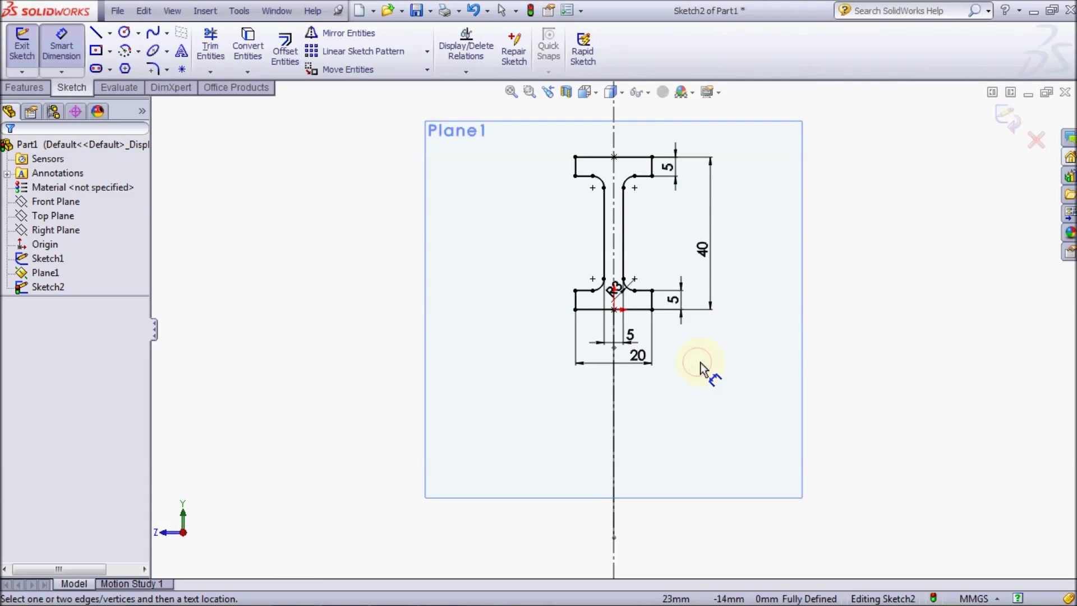
# Exit the I-section sketch and show the model in Dimetric view.
pyautogui.click(22, 48)
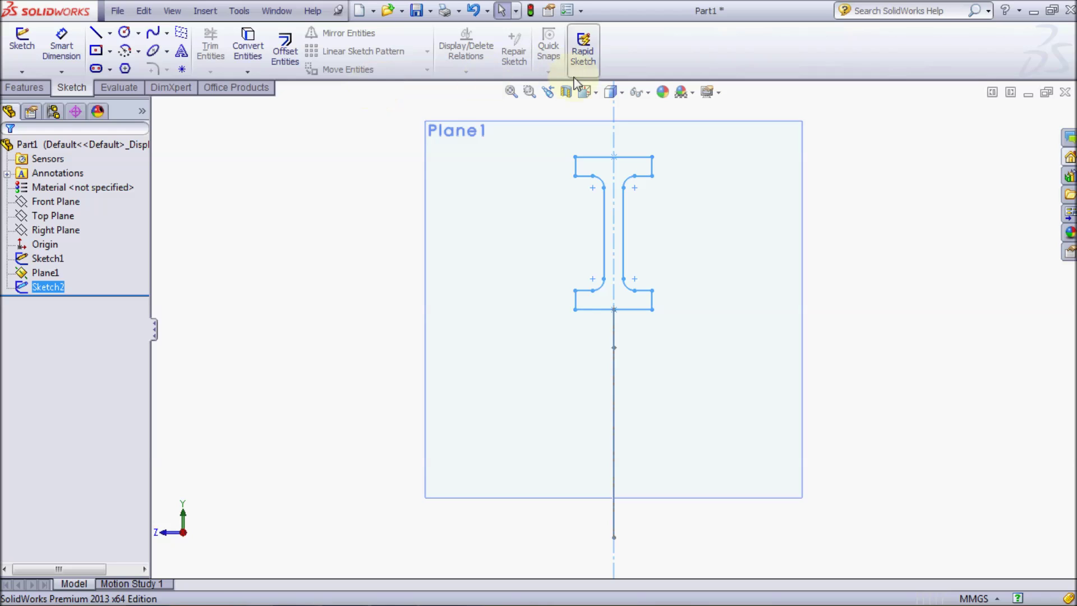
pyautogui.click(586, 94)
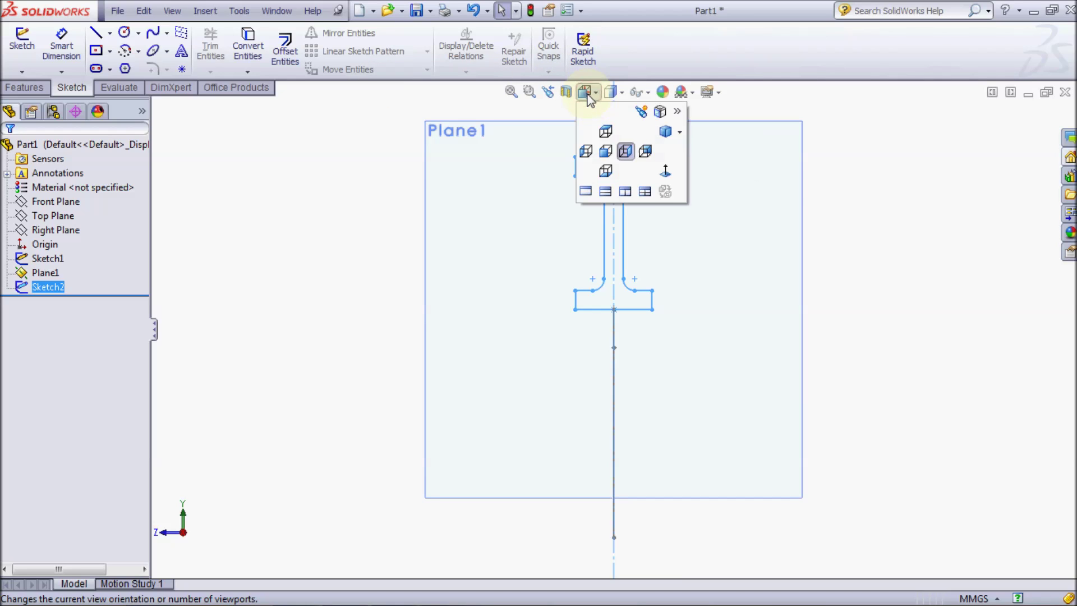
pyautogui.click(665, 132)
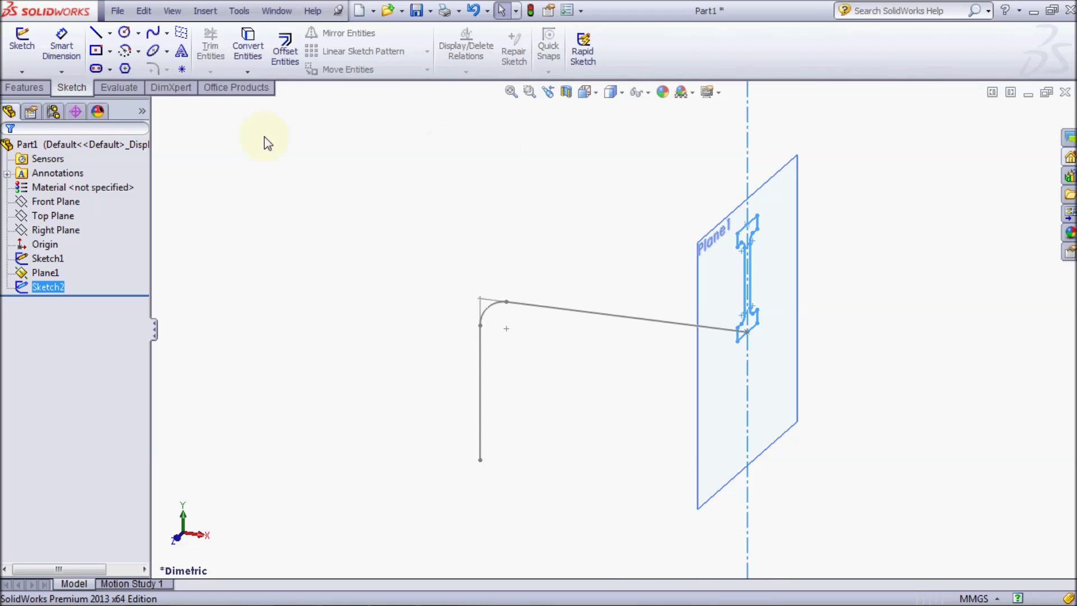
pyautogui.click(46, 88)
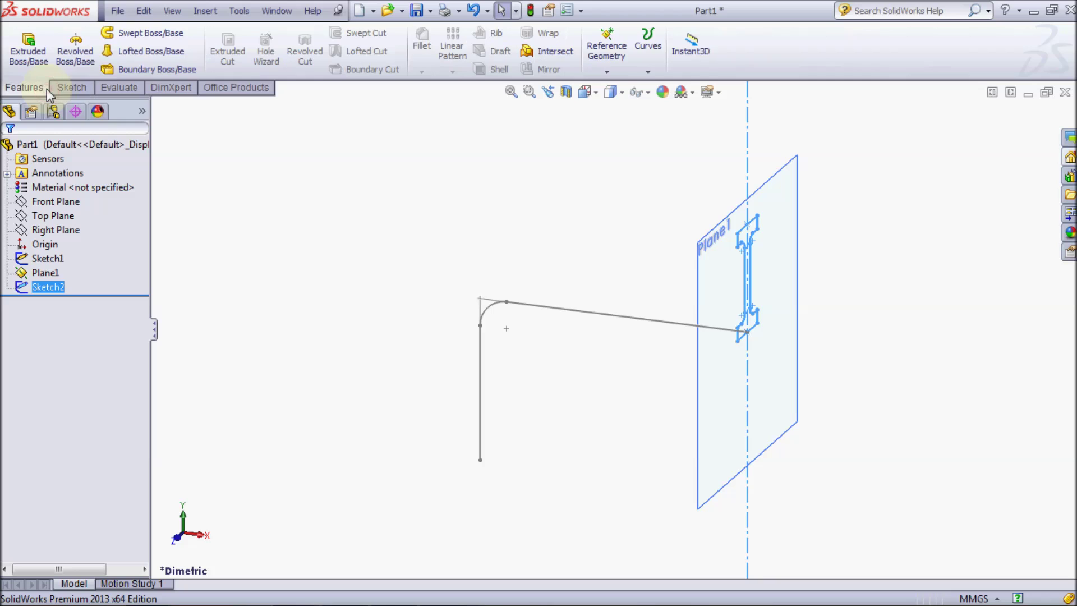
# Sweep the Sketch2 I-section along the Sketch1 bent path to create Sweep1.
pyautogui.click(119, 35)
pyautogui.click(108, 217)
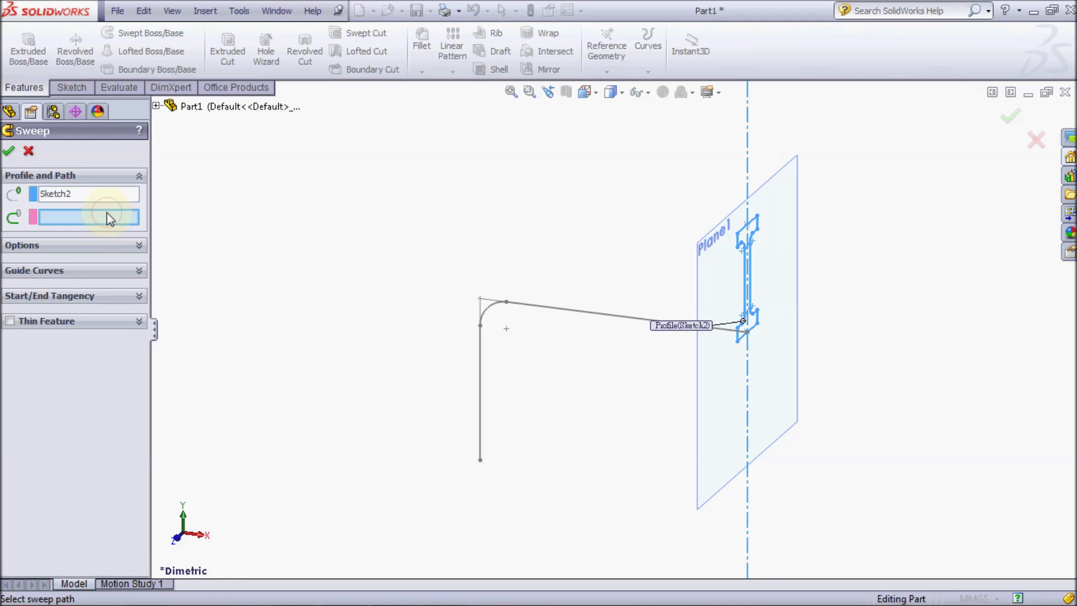
pyautogui.click(539, 306)
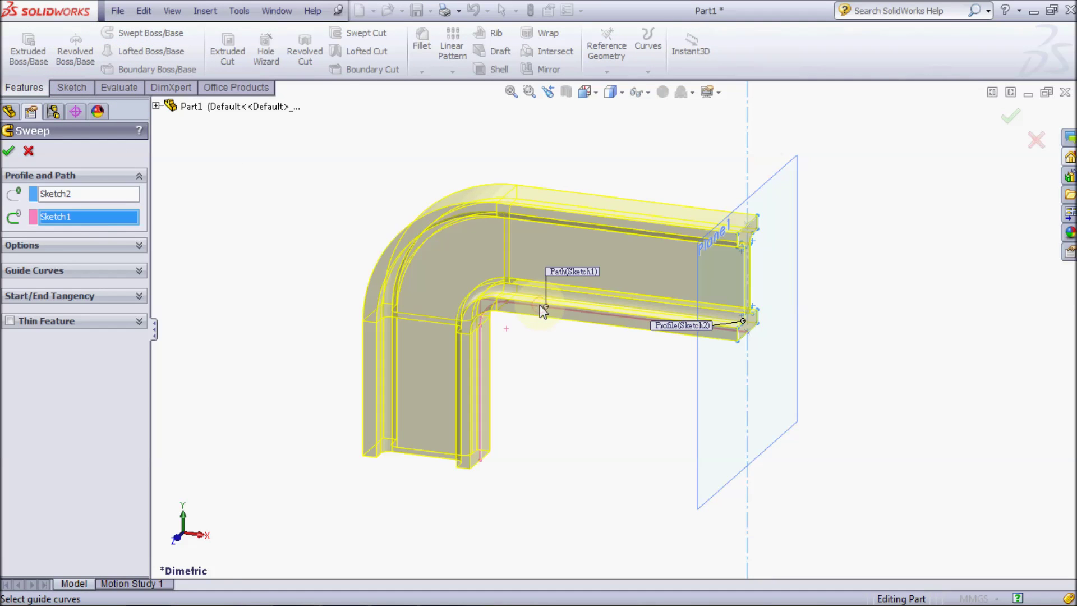
pyautogui.click(8, 150)
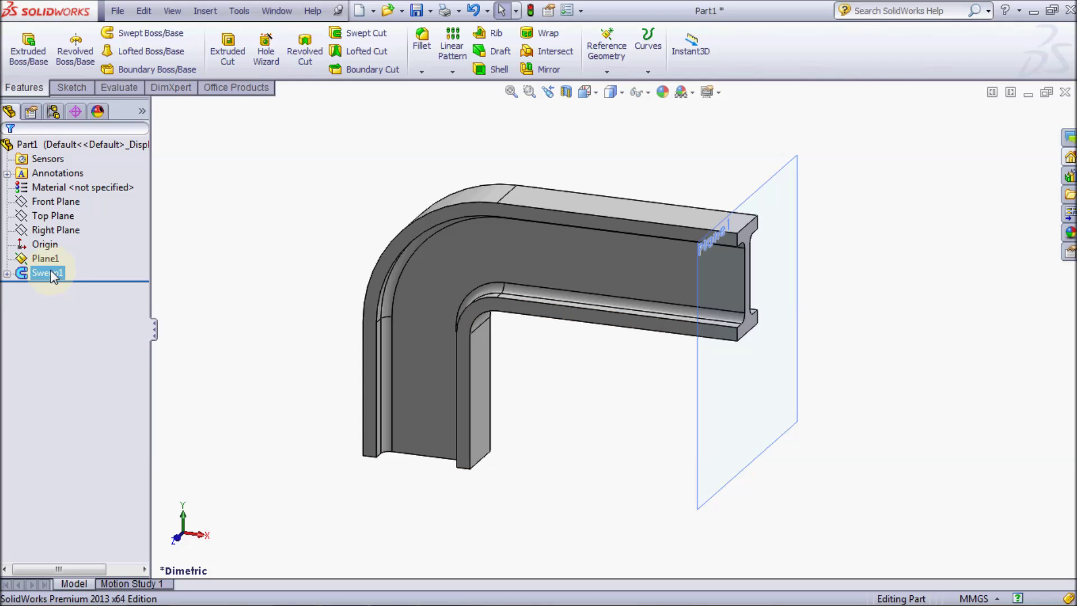
pyautogui.rightClick(52, 276)
# Hide Sweep1 and start Sketch3 on the Front Plane in Front view.
pyautogui.click(61, 257)
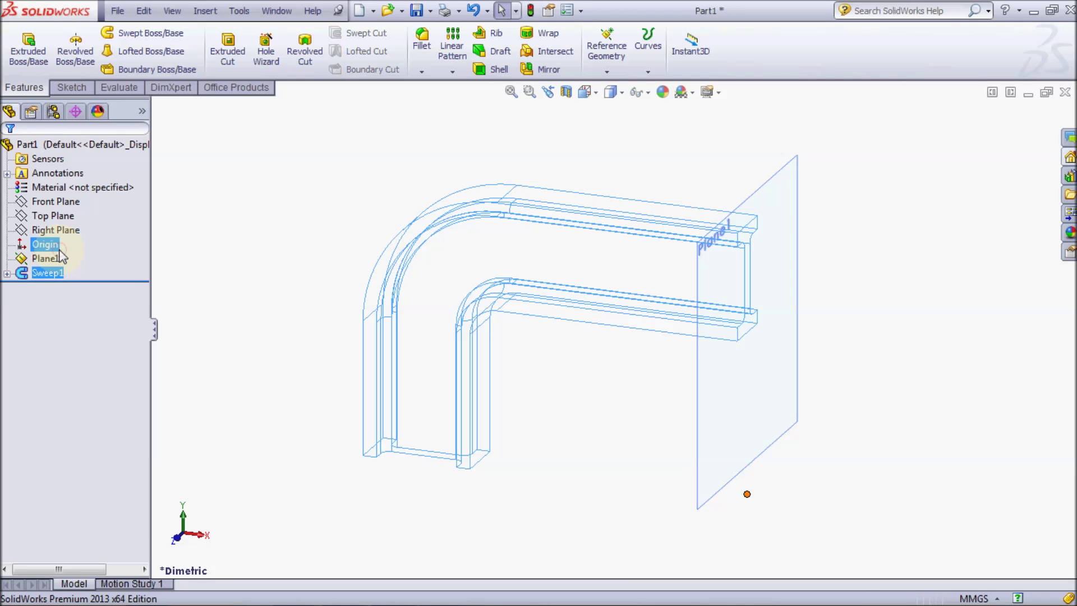
pyautogui.click(53, 200)
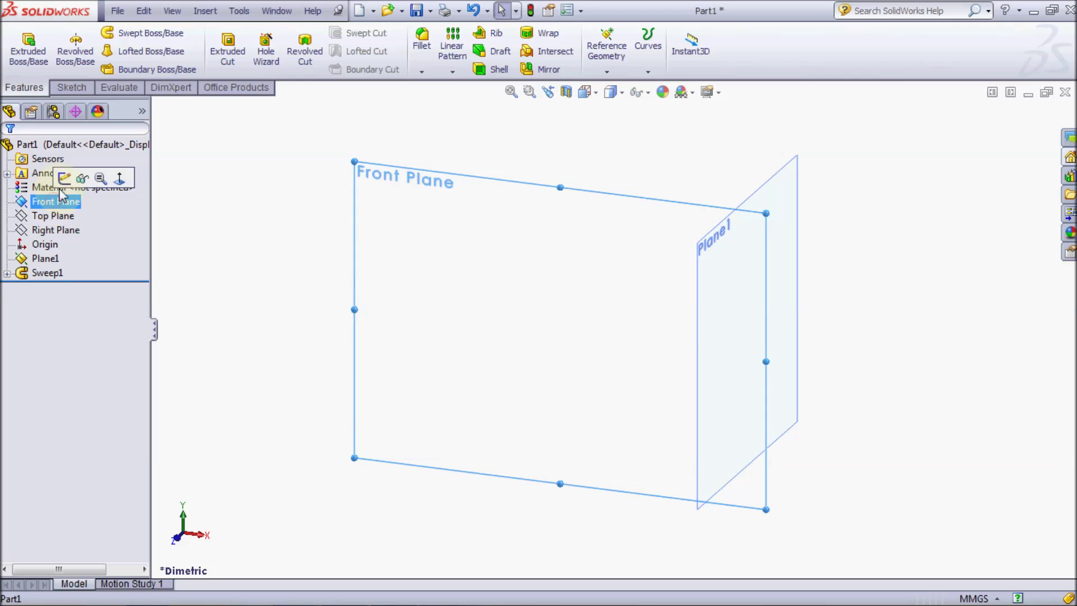
pyautogui.click(64, 178)
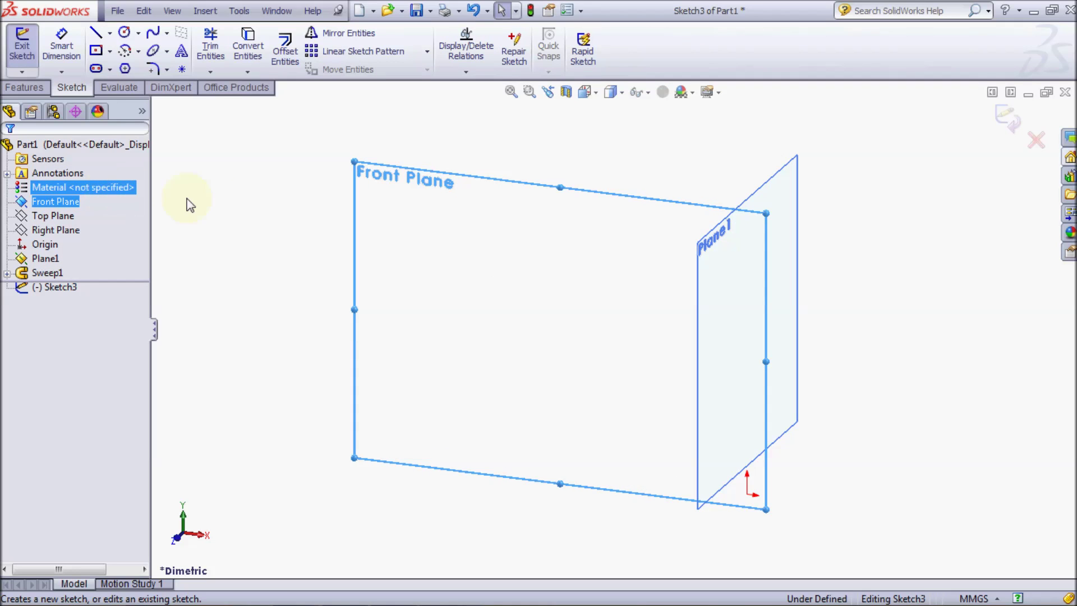
pyautogui.click(590, 94)
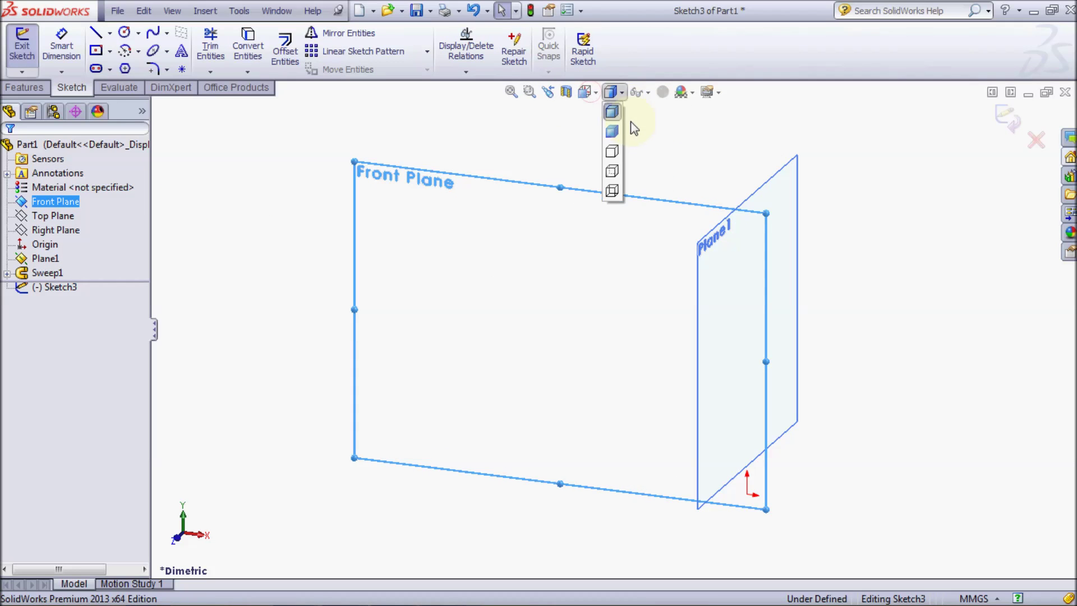
pyautogui.click(666, 170)
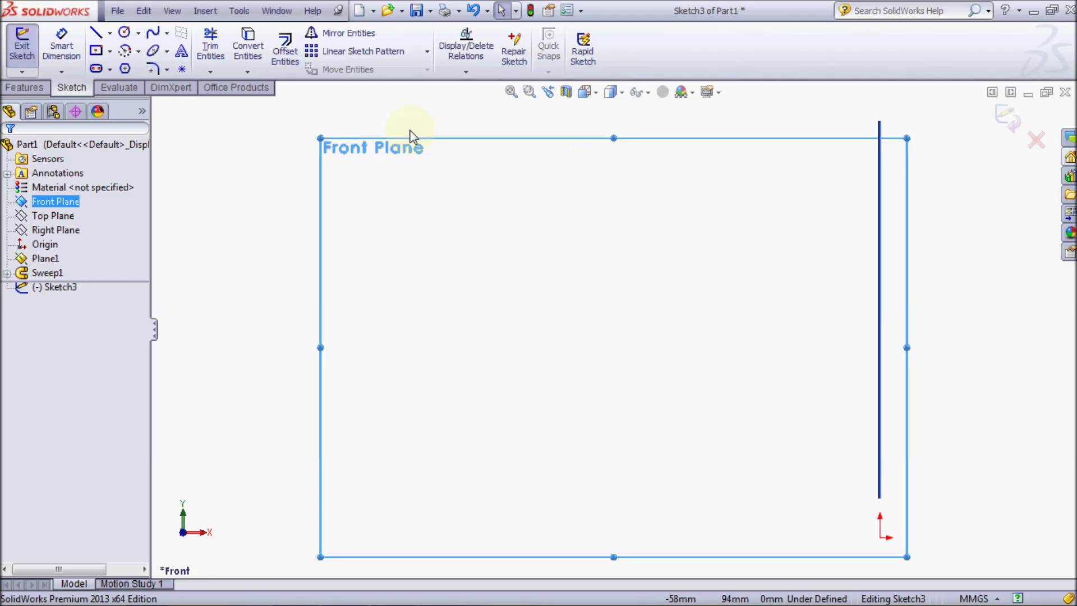
# Draw two concentric circles near the top of the sketch for the lug.
pyautogui.click(124, 32)
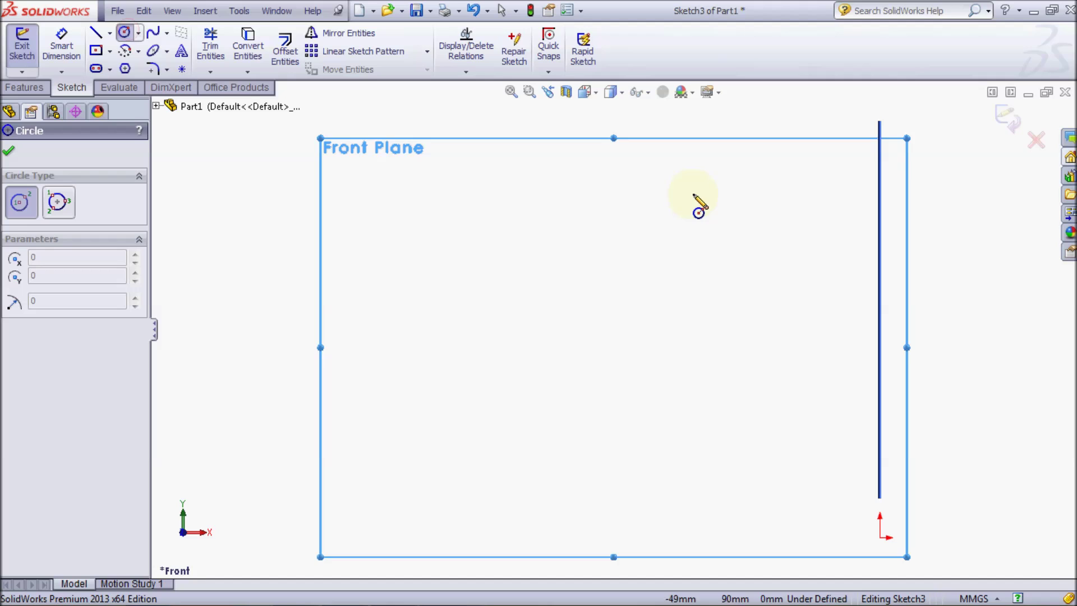
pyautogui.moveTo(773, 188); pyautogui.dragTo(808, 222)
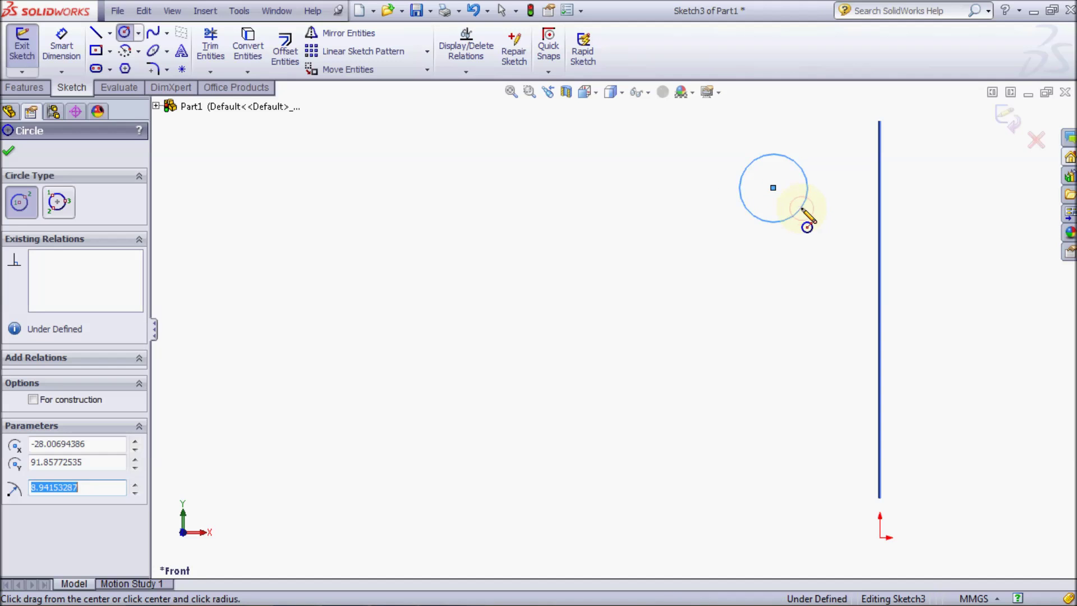
pyautogui.moveTo(773, 188); pyautogui.dragTo(840, 219)
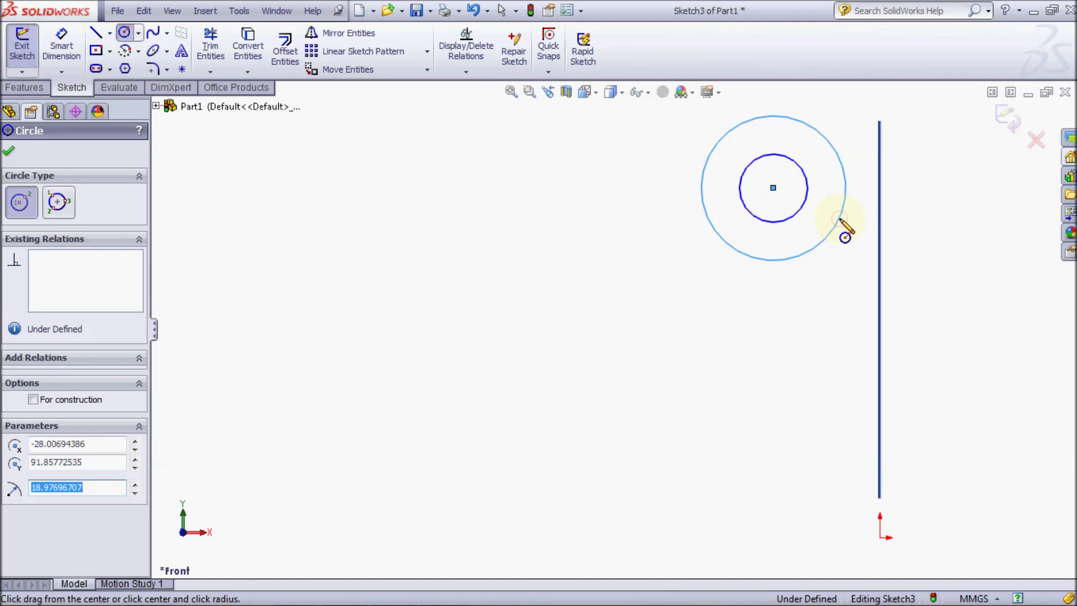
pyautogui.press('Escape')
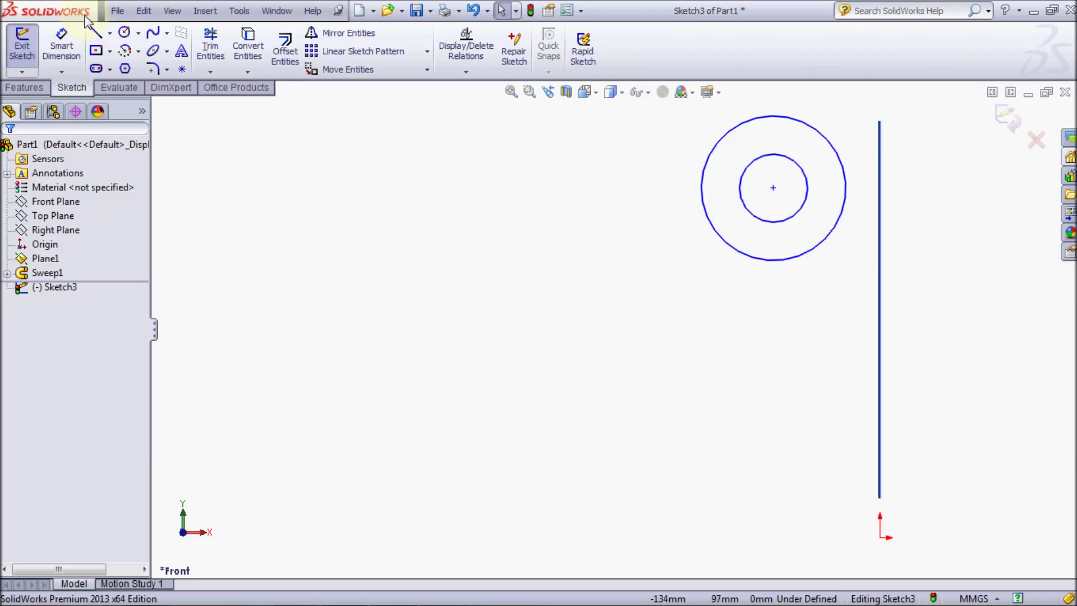
# Draw the lug's vertical edge, horizontal base line, and slanted line tangent to the outer circle.
pyautogui.click(95, 33)
pyautogui.click(847, 185)
pyautogui.click(846, 301)
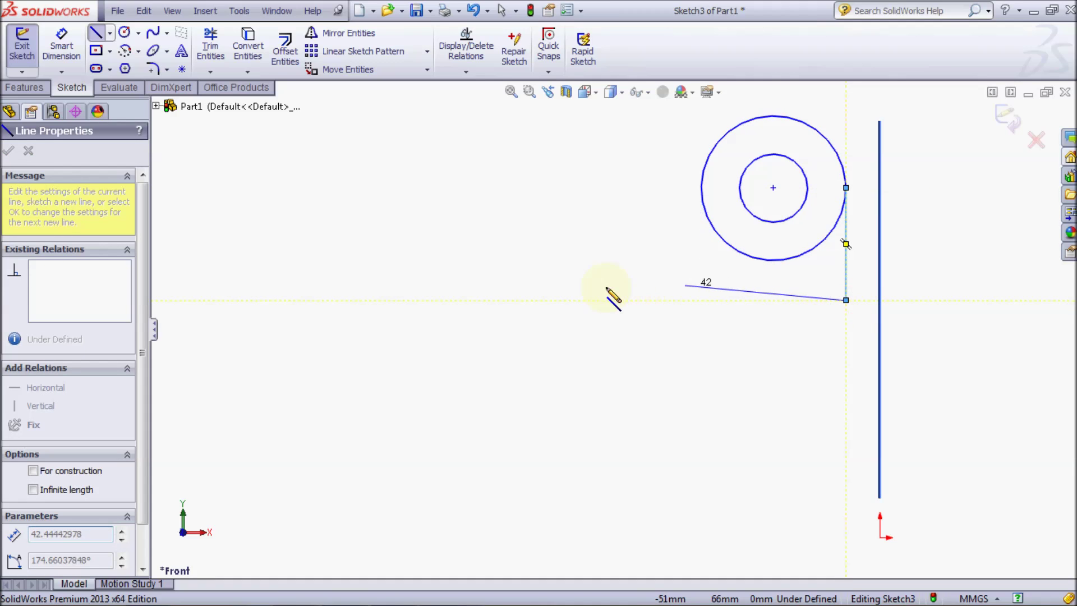
pyautogui.click(570, 300)
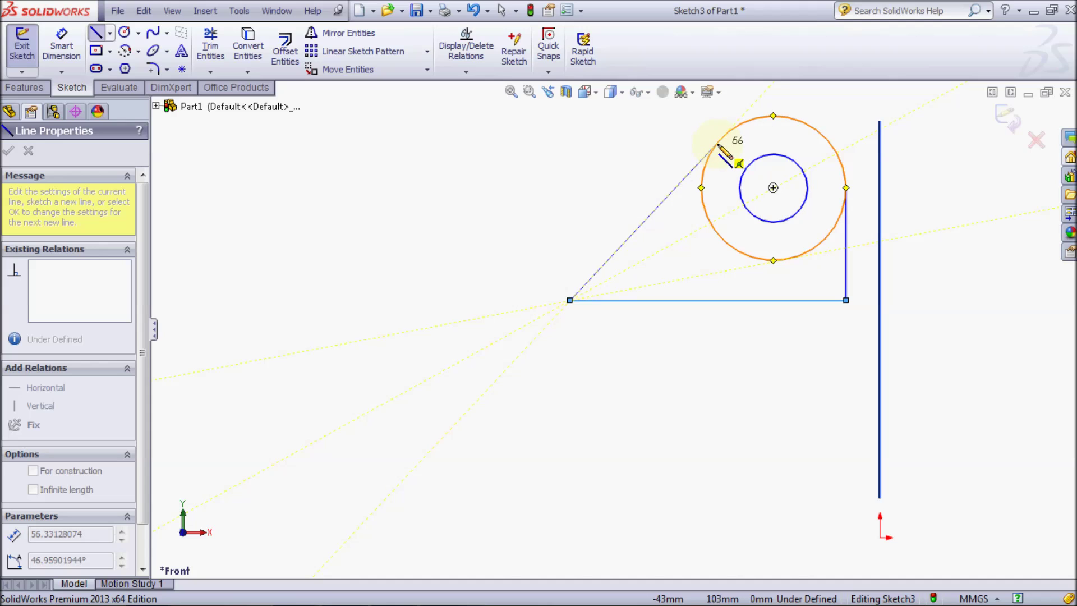
pyautogui.click(719, 141)
pyautogui.press('Escape')
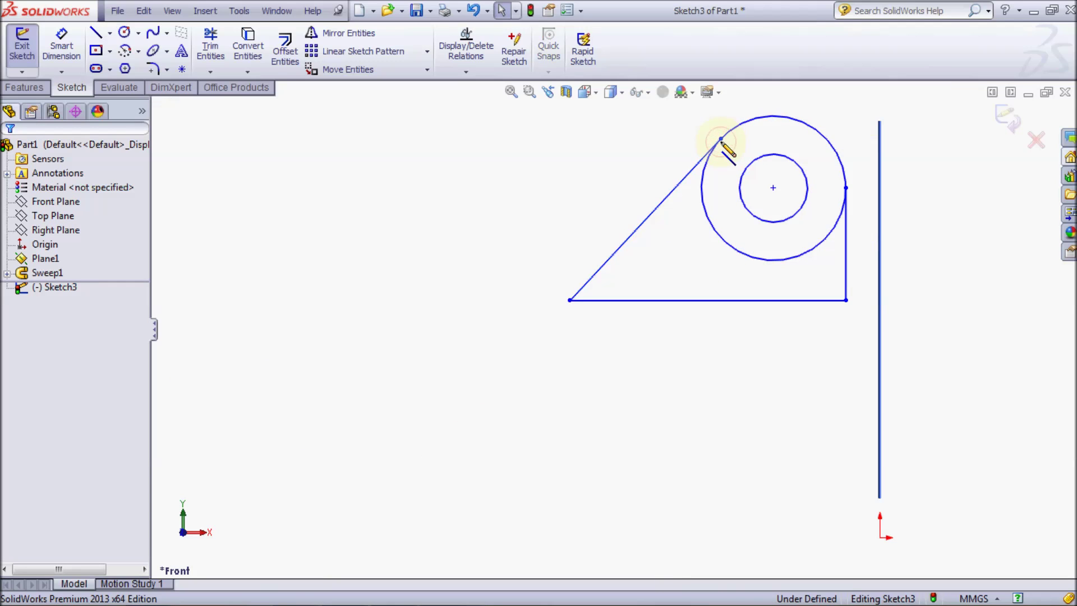
pyautogui.click(66, 48)
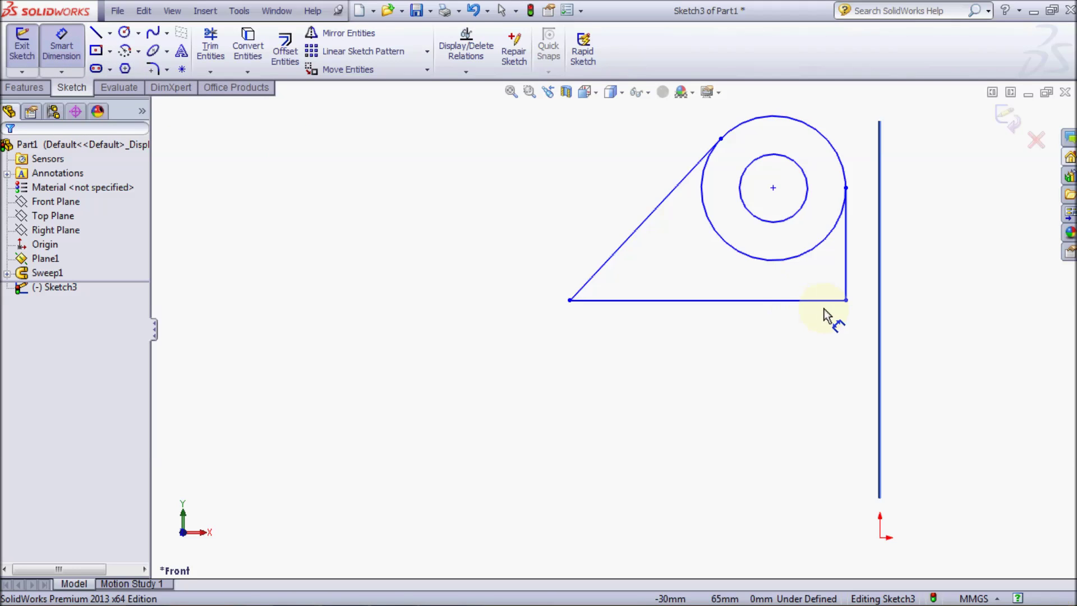
# Dimension the base line 100 mm above the origin and the vertical edge 30 mm.
pyautogui.click(840, 301)
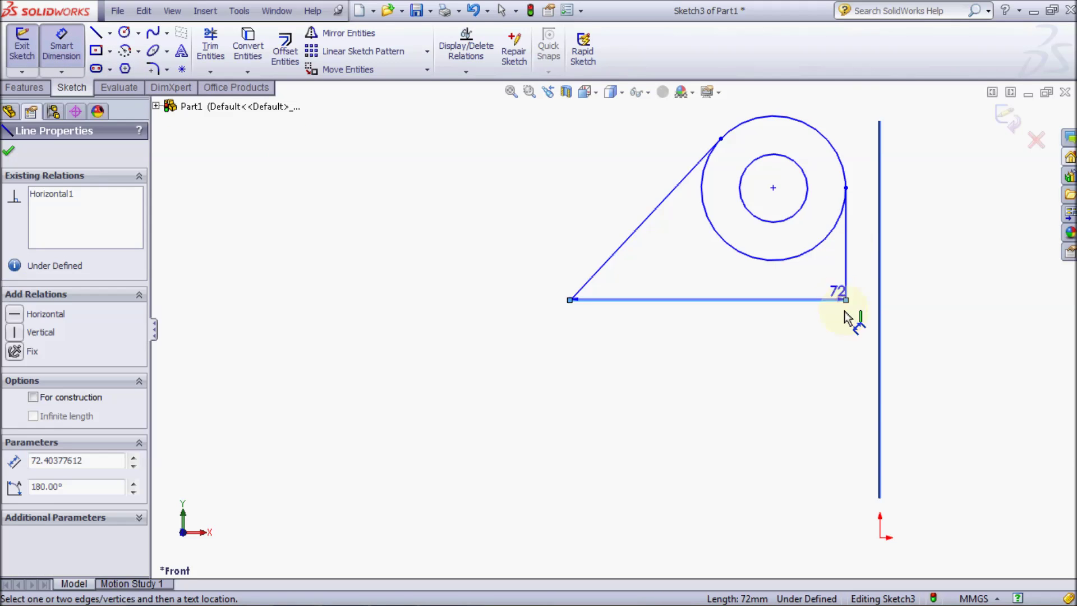
pyautogui.click(880, 537)
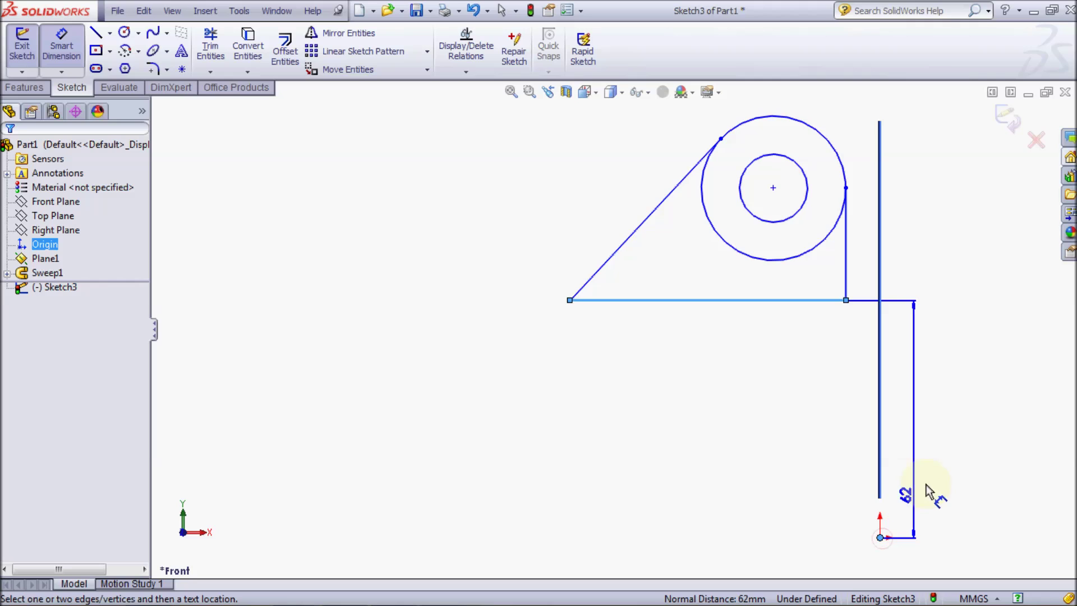
pyautogui.click(945, 474)
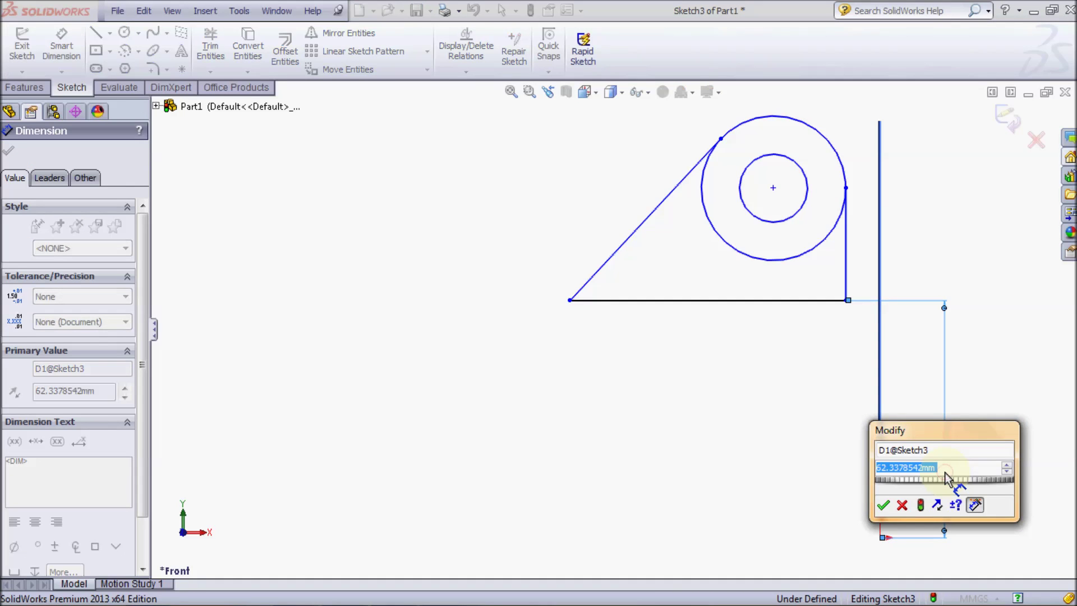
pyautogui.write('100')
pyautogui.press('Return')
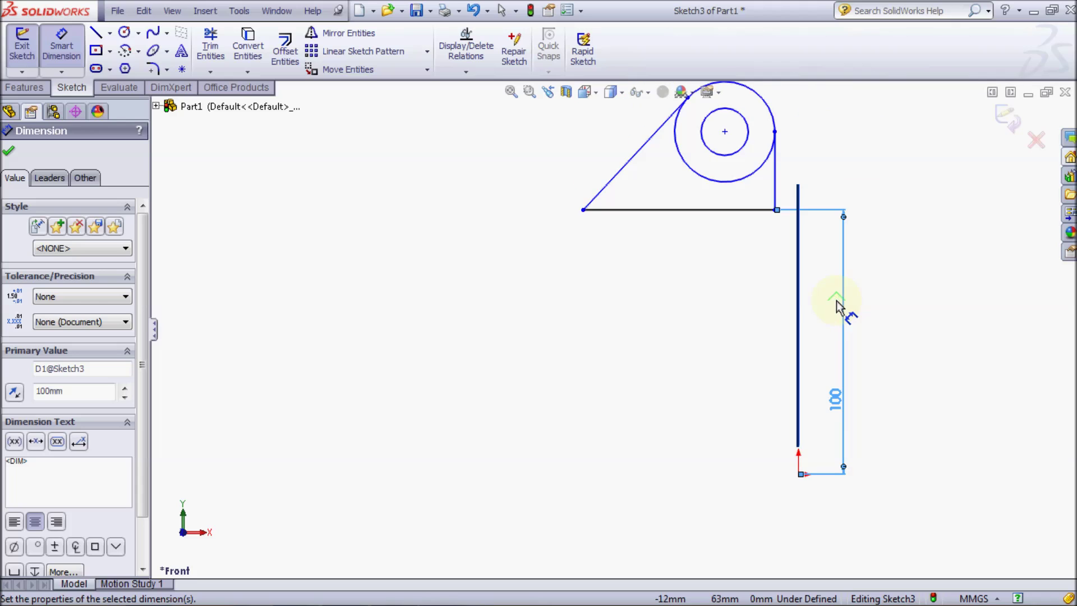
pyautogui.click(827, 220)
pyautogui.click(776, 180)
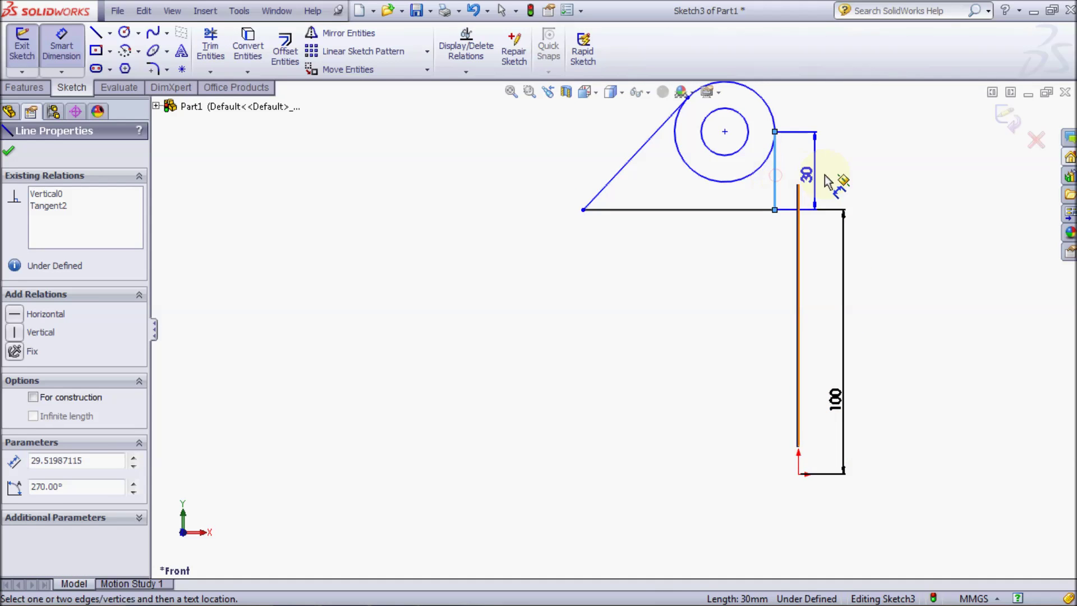
pyautogui.click(843, 182)
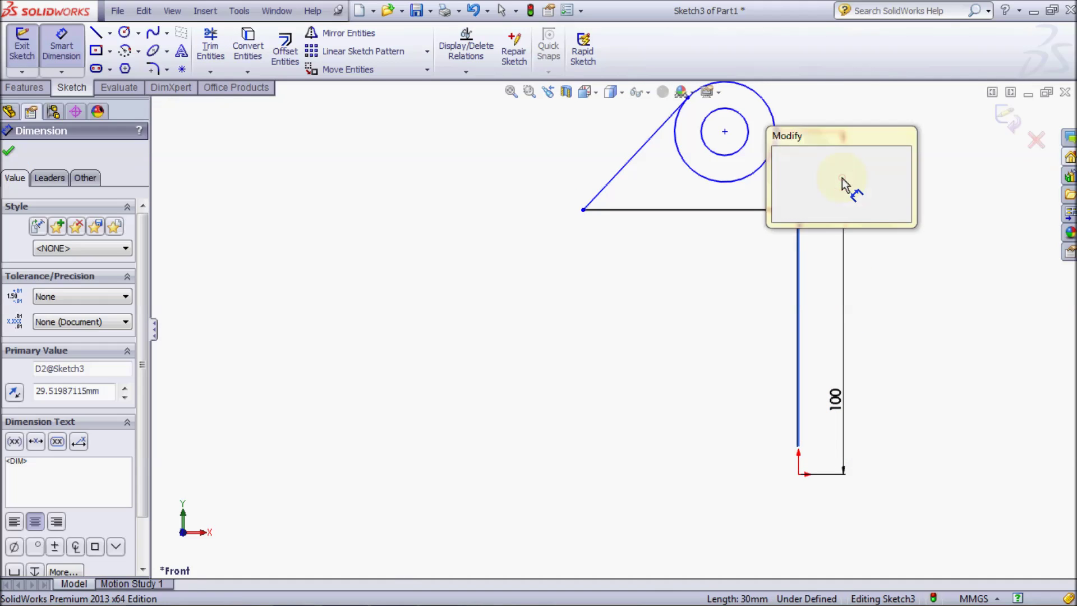
pyautogui.write('3')
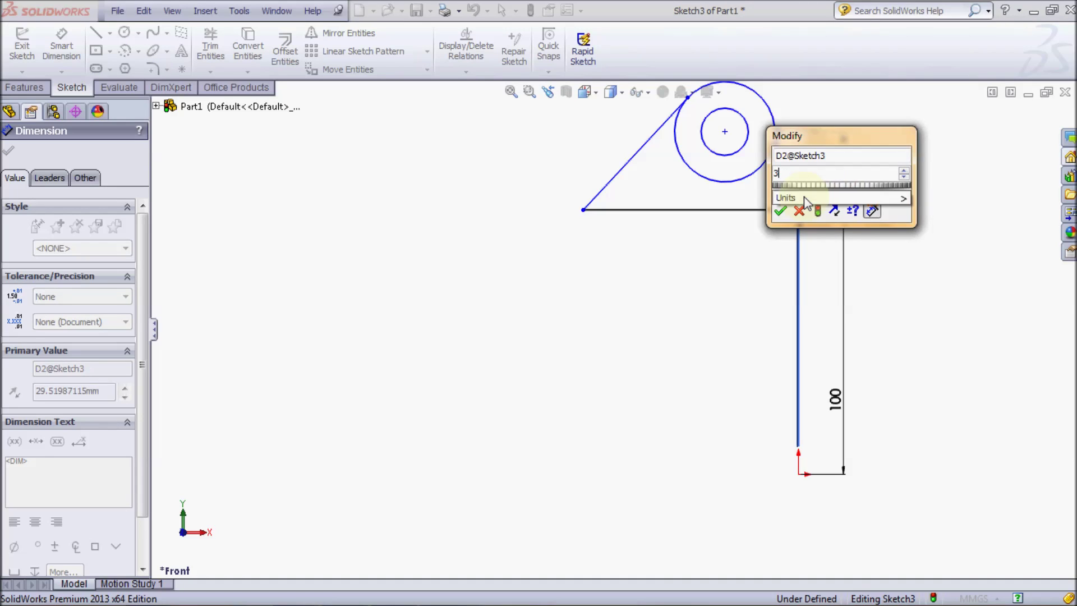
pyautogui.press('Return')
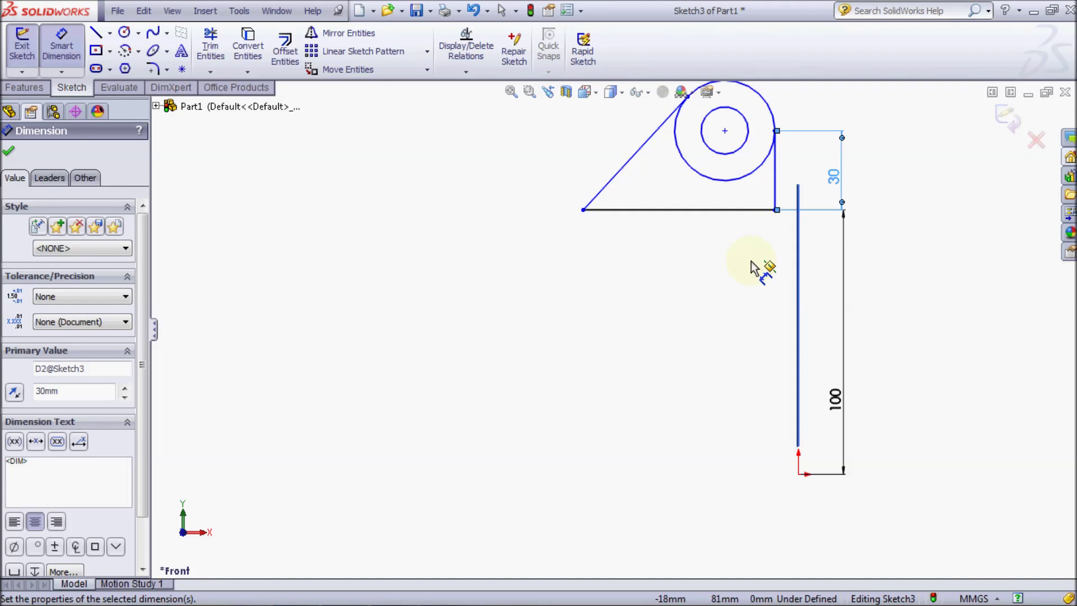
pyautogui.click(750, 260)
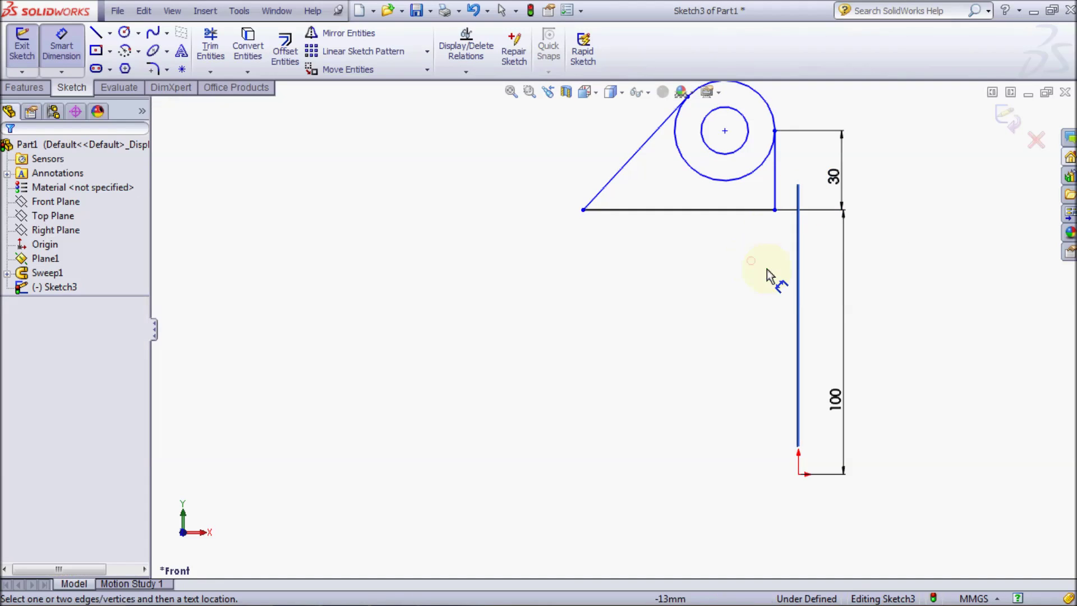
# Dimension the base line 70 mm, the inner hole Ø10 and the outer circle Ø40.
pyautogui.click(675, 212)
pyautogui.click(680, 238)
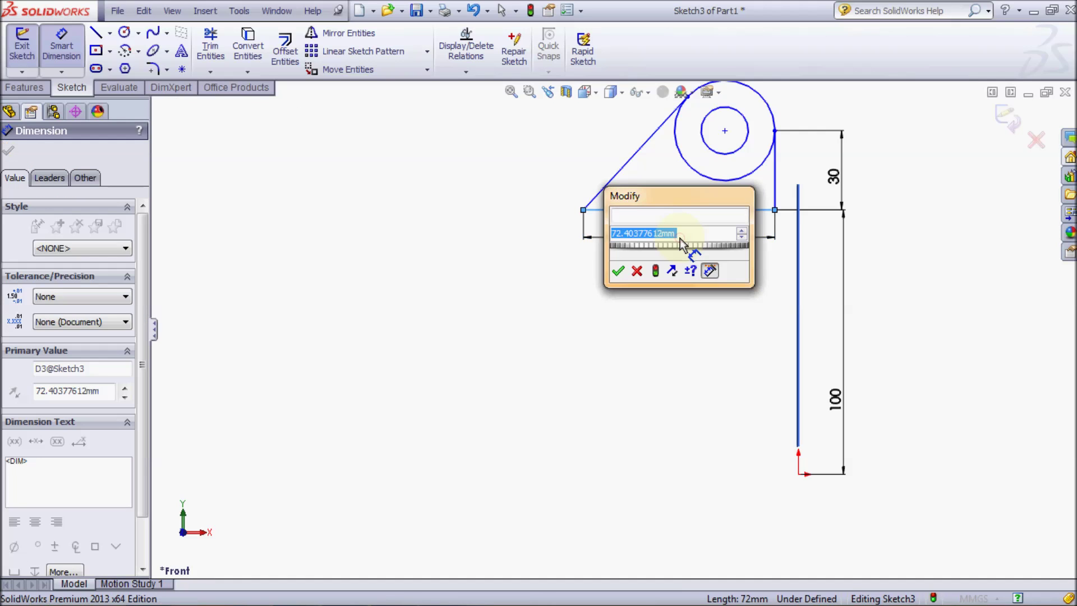
pyautogui.write('70')
pyautogui.press('Return')
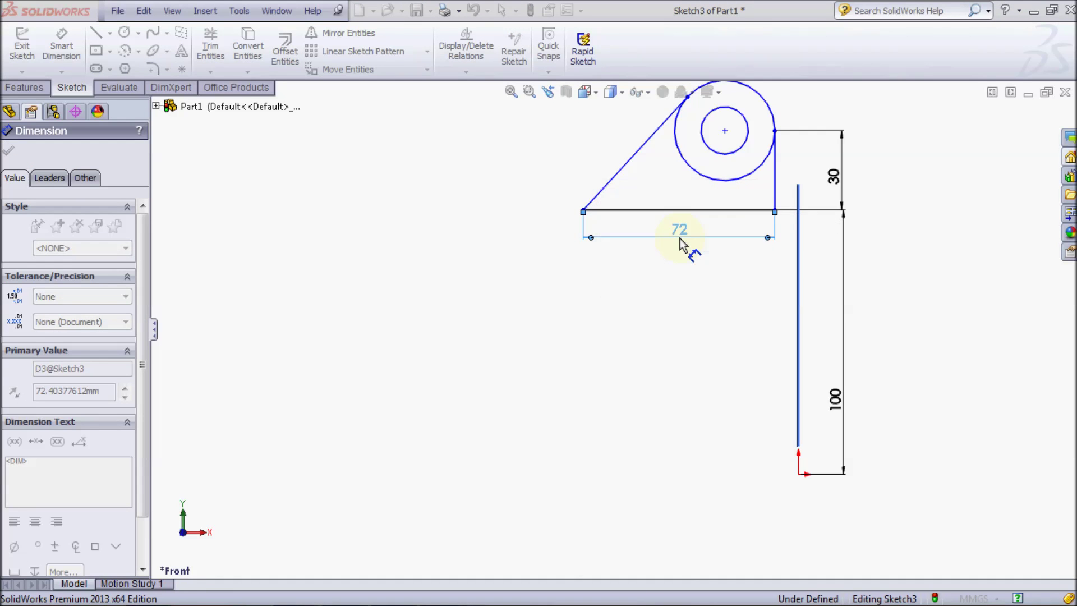
pyautogui.click(699, 308)
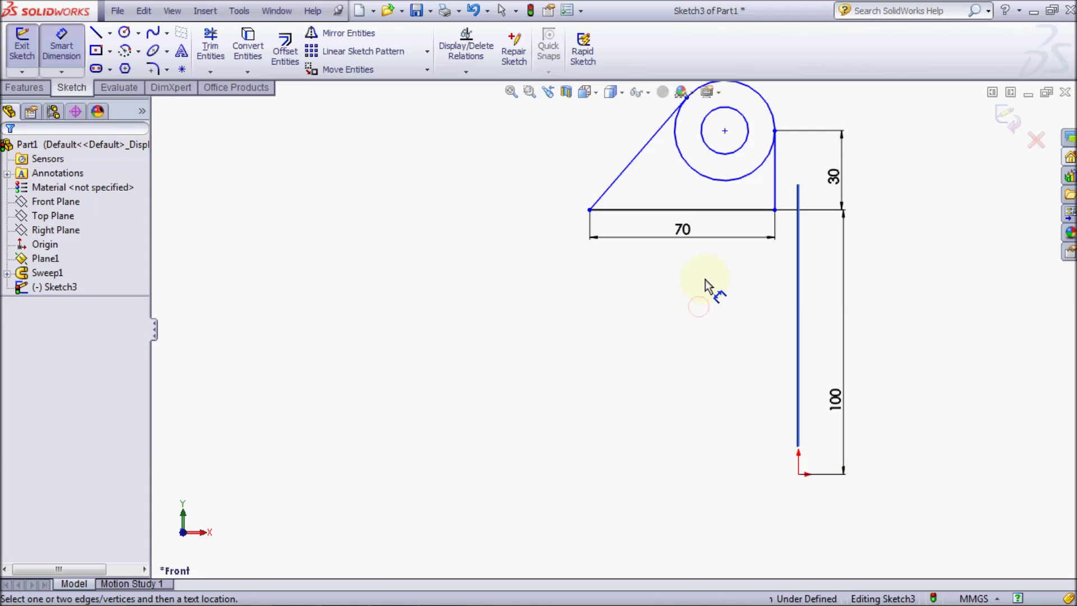
pyautogui.keyDown('ctrl'); pyautogui.moveTo(705, 277); pyautogui.dragTo(673, 327, button='middle'); pyautogui.keyUp('ctrl')
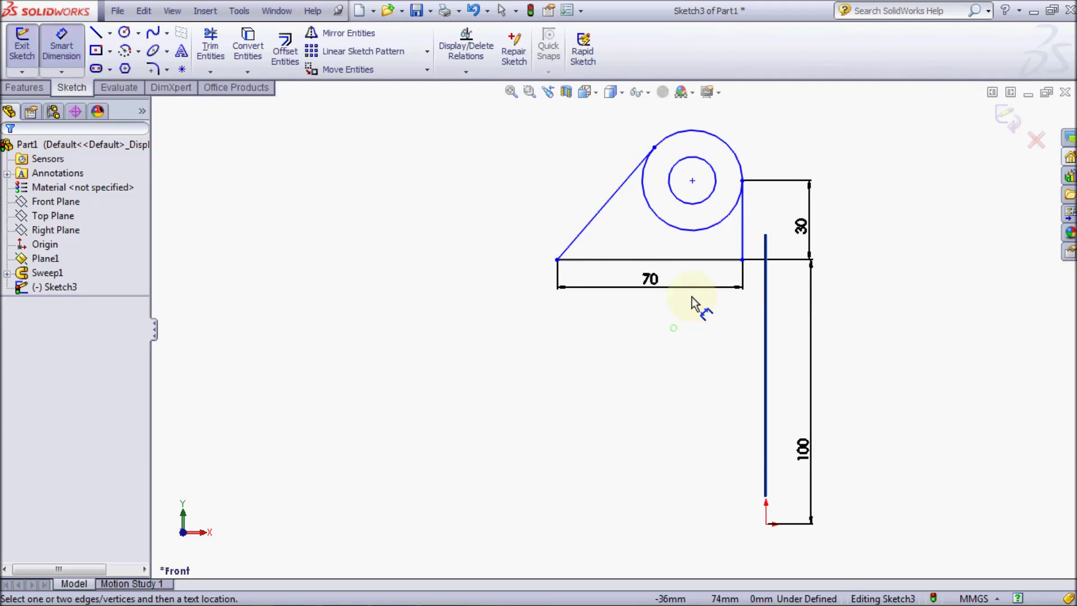
pyautogui.click(712, 170)
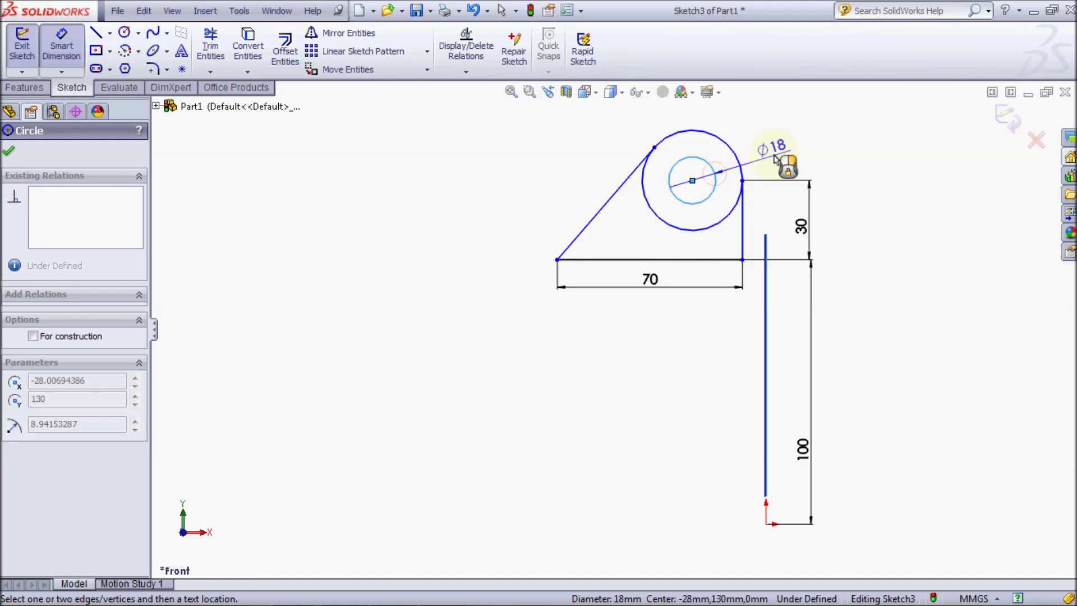
pyautogui.click(775, 158)
pyautogui.write('10')
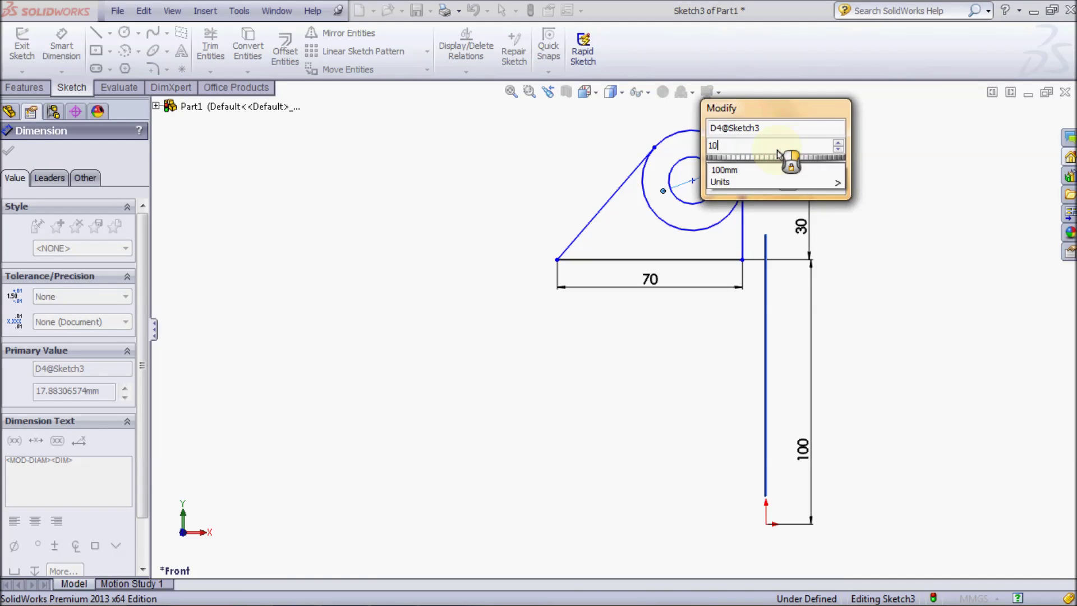
pyautogui.press('Return')
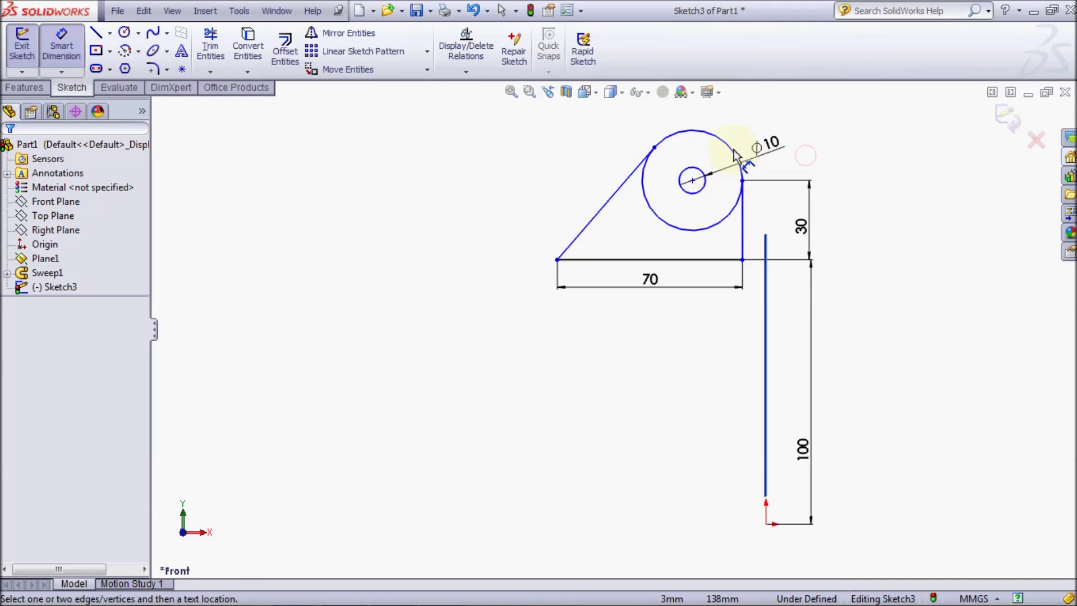
pyautogui.click(728, 148)
pyautogui.click(760, 122)
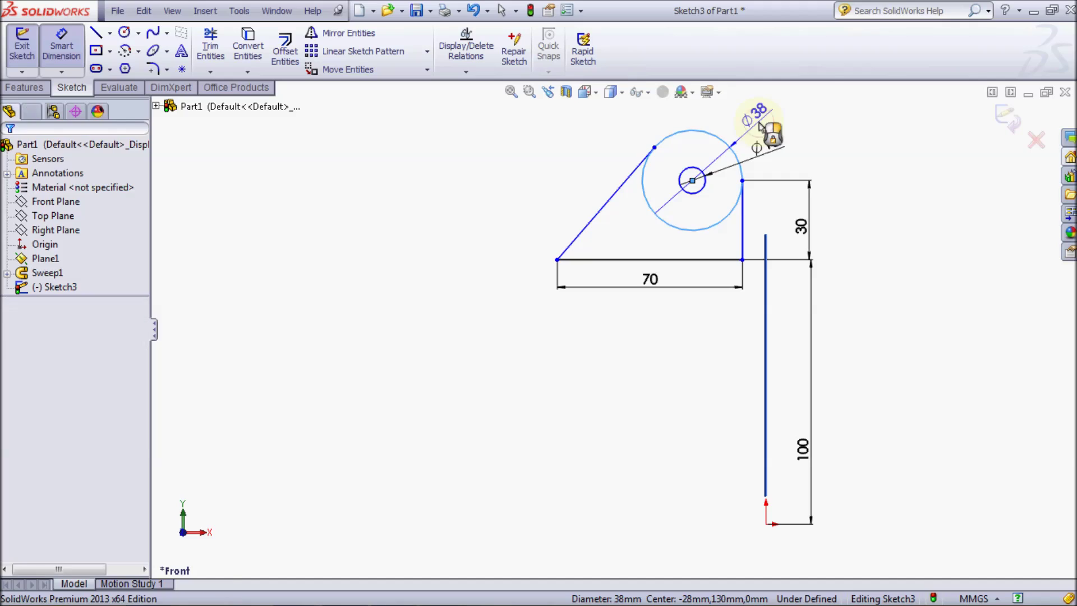
pyautogui.write('40')
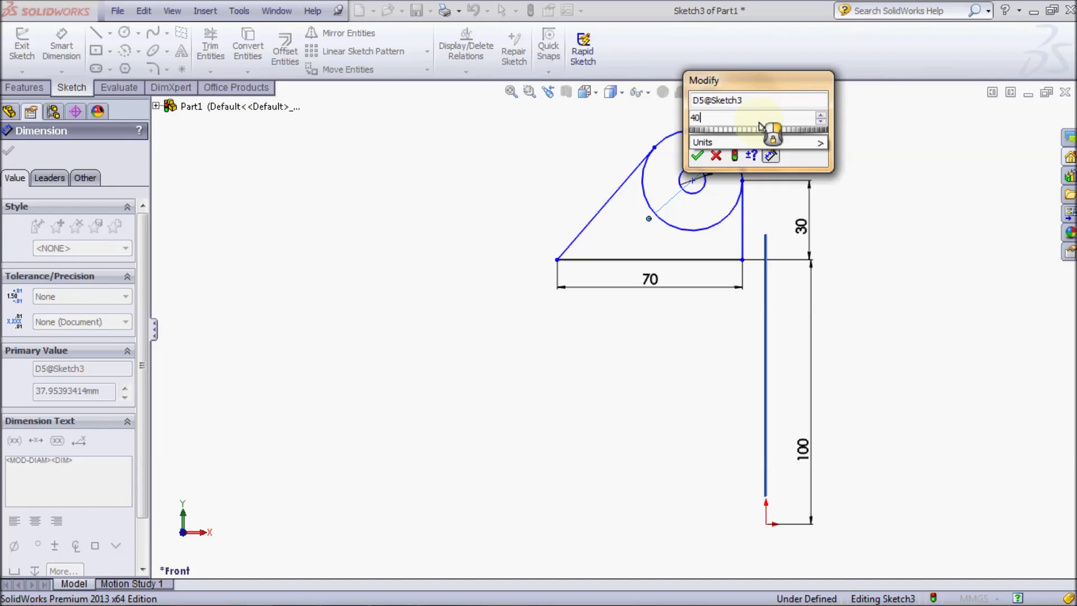
pyautogui.press('Return')
pyautogui.click(858, 152)
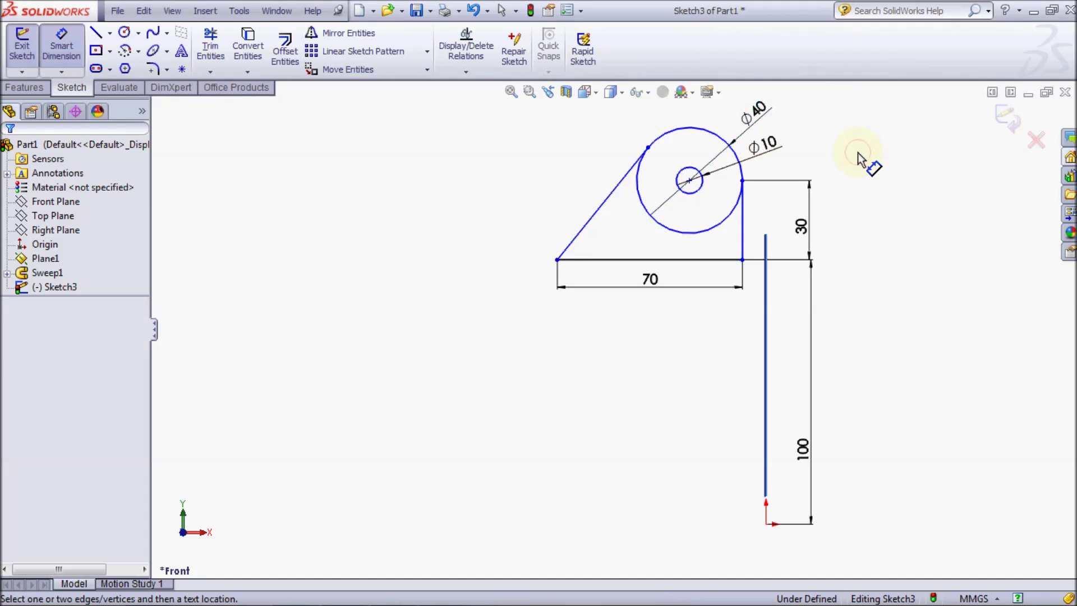
# Add a Vertical relation between the lug's lower-right corner point and the origin.
pyautogui.click(466, 72)
pyautogui.click(478, 103)
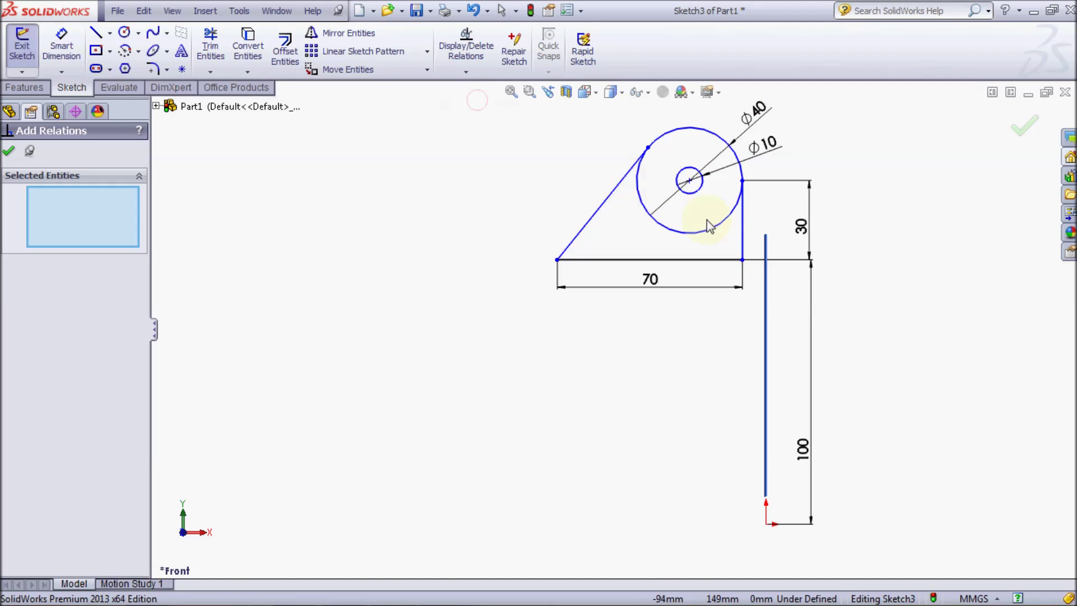
pyautogui.click(742, 259)
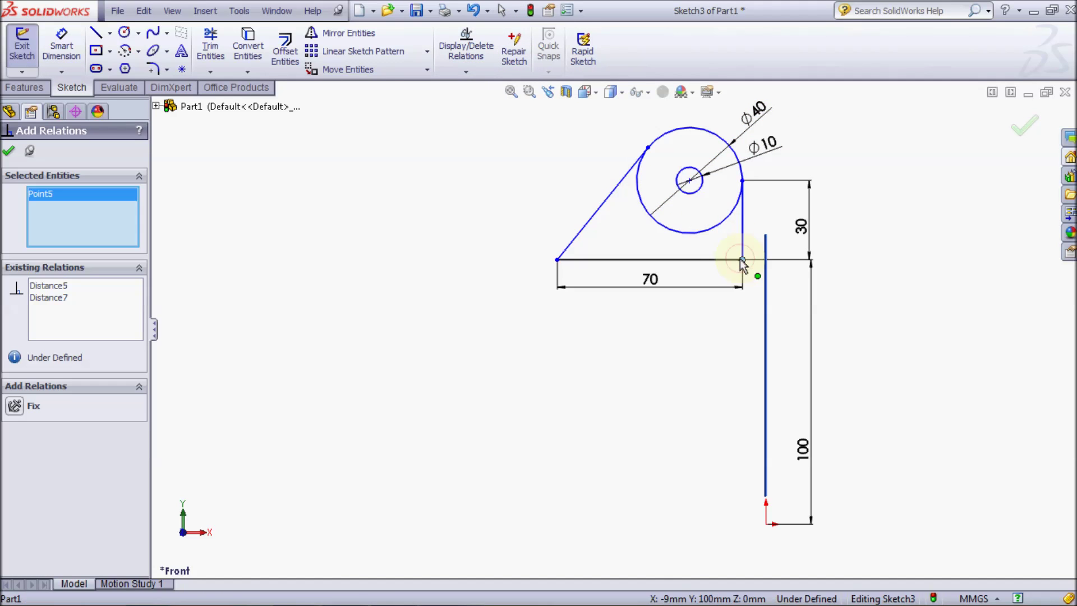
pyautogui.click(766, 524)
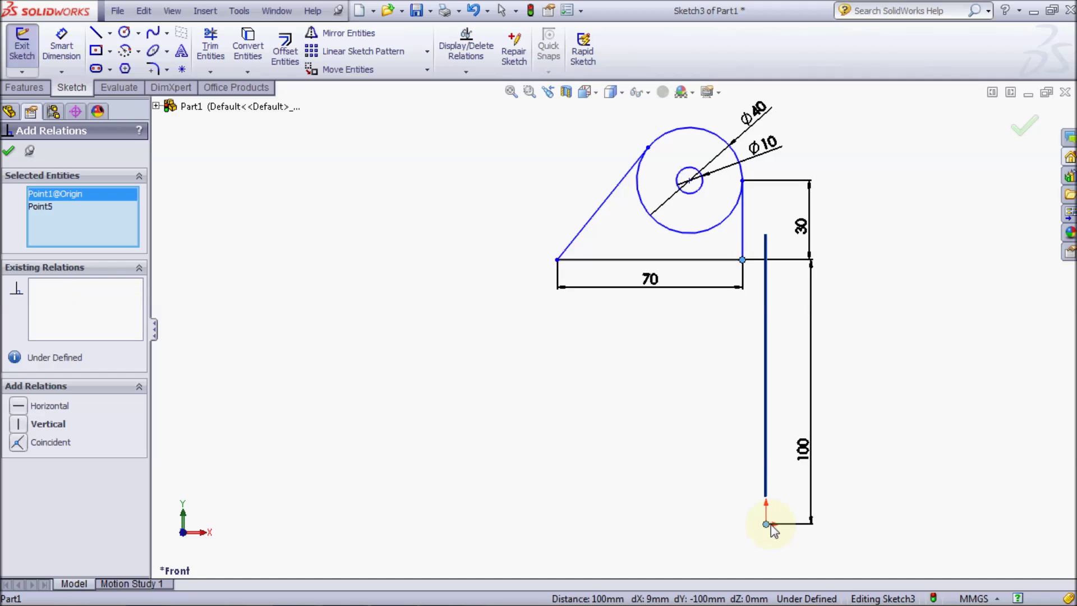
pyautogui.click(67, 431)
pyautogui.click(8, 152)
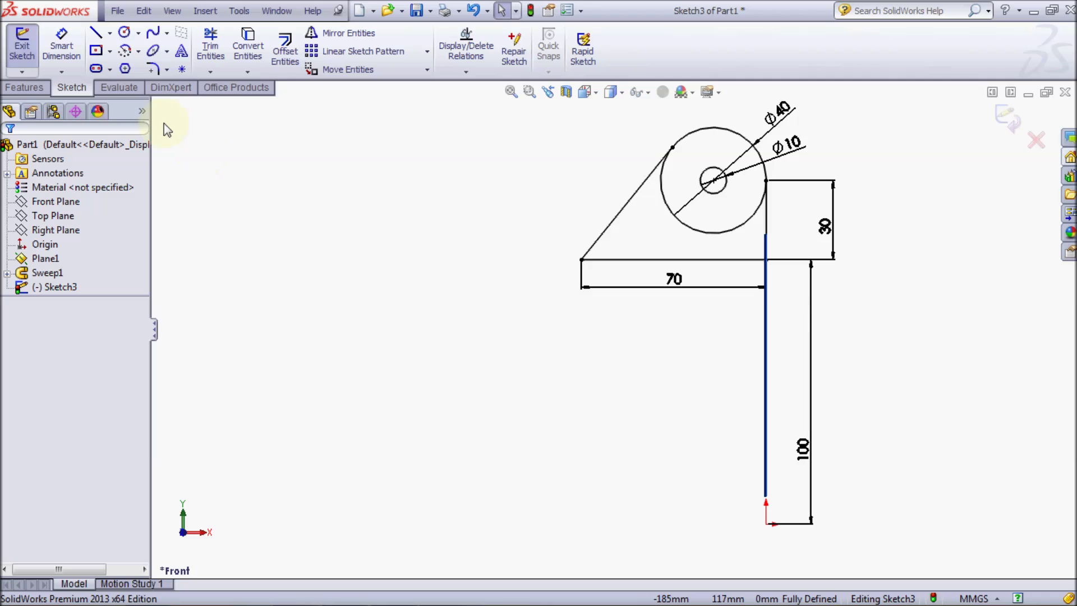
# Trim the outer circle's lower-left arc and exit the lug sketch.
pyautogui.click(210, 47)
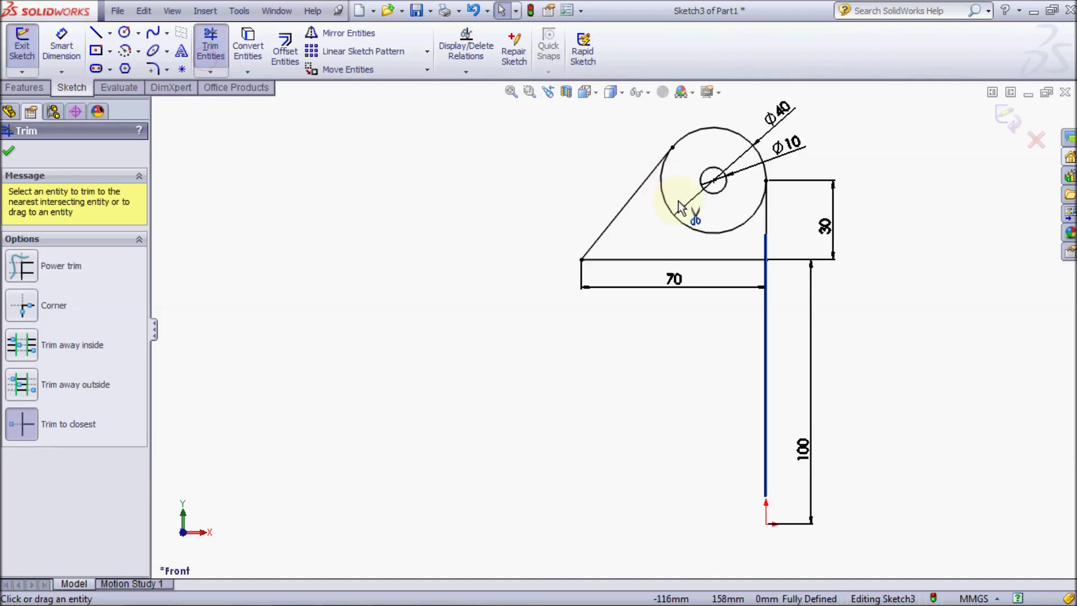
pyautogui.click(681, 222)
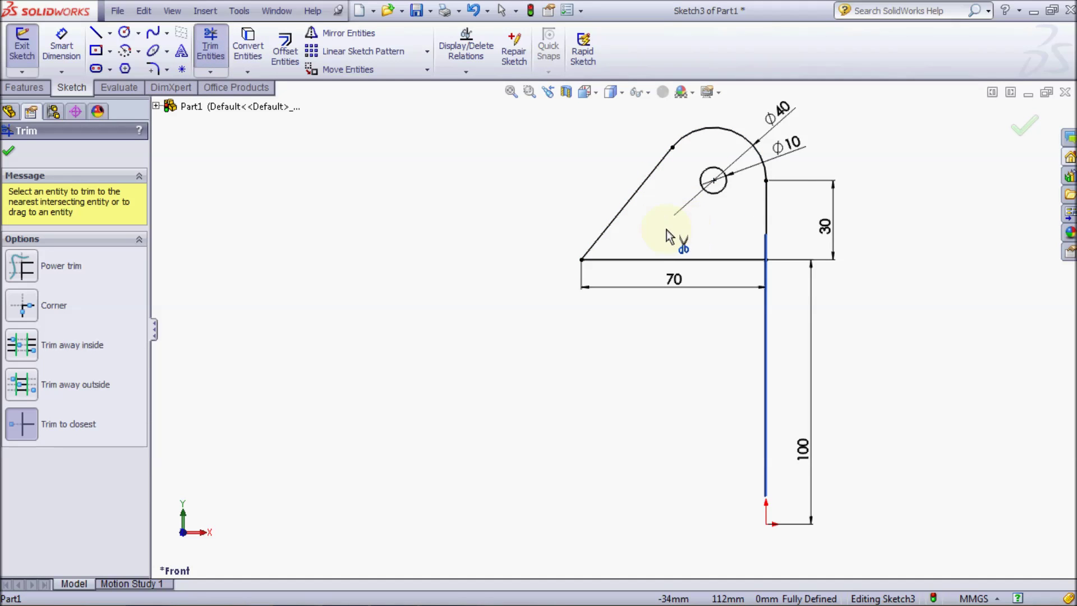
pyautogui.click(14, 50)
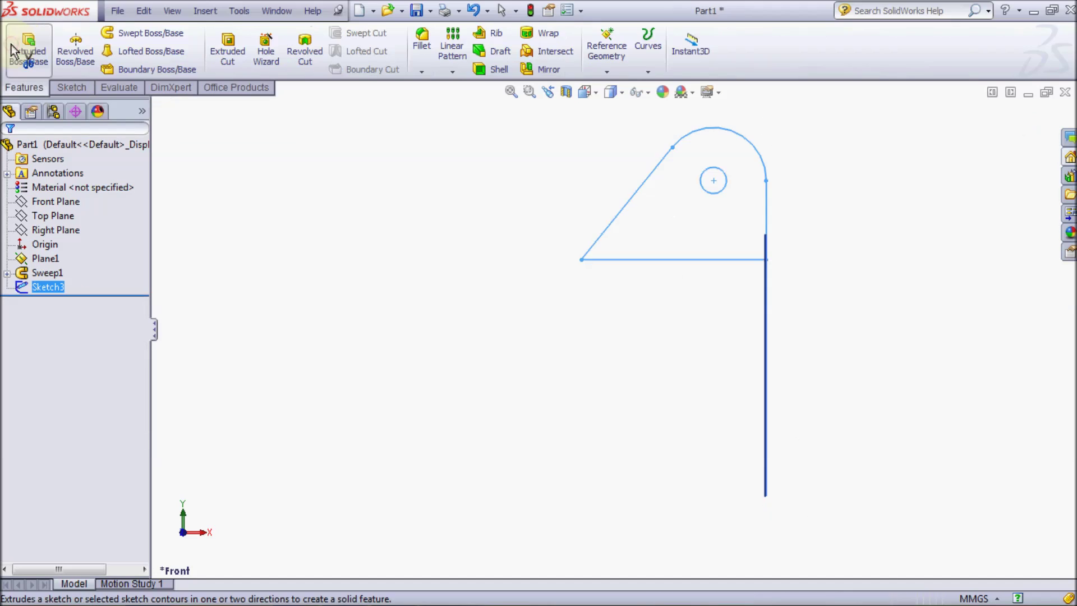
# Show Sweep1 again and select Sketch3 in Dimetric view.
pyautogui.keyDown('ctrl'); pyautogui.click(47, 273); pyautogui.keyUp('ctrl')
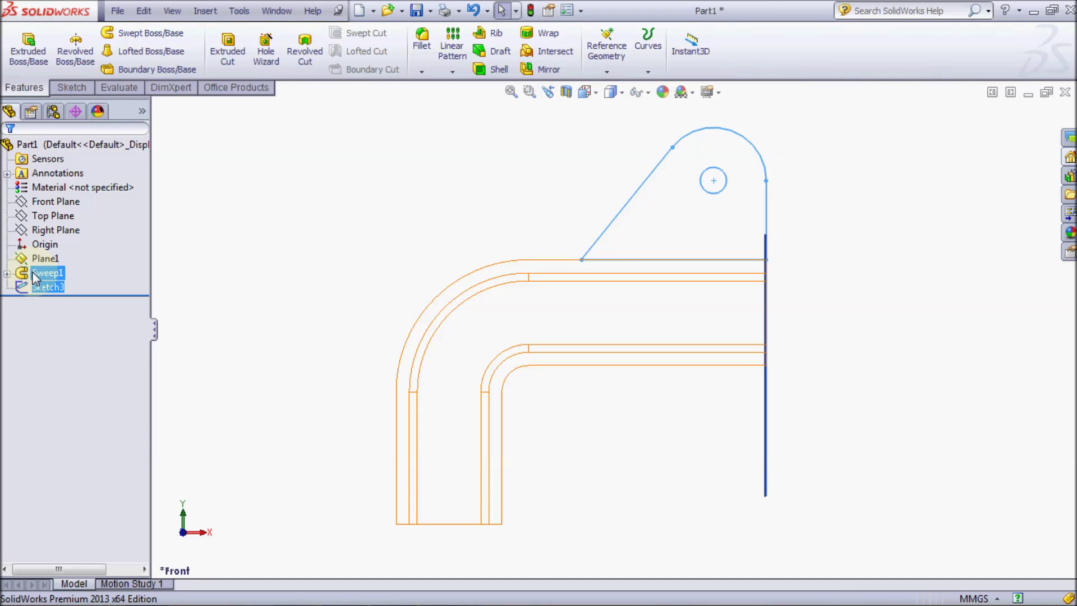
pyautogui.click(42, 245)
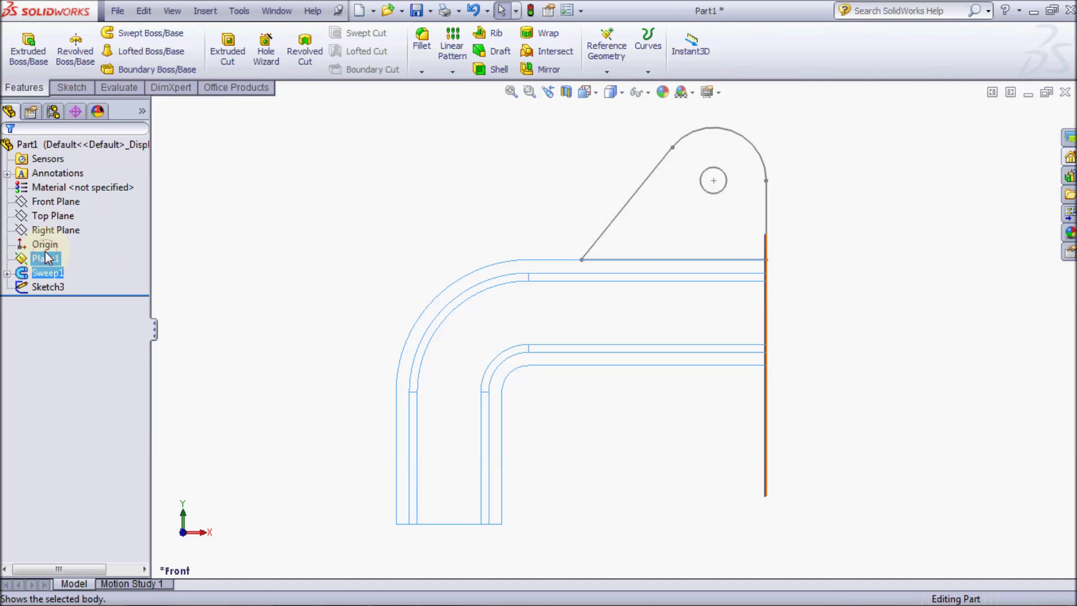
pyautogui.keyDown('ctrl'); pyautogui.click(54, 288); pyautogui.keyUp('ctrl')
pyautogui.click(79, 291)
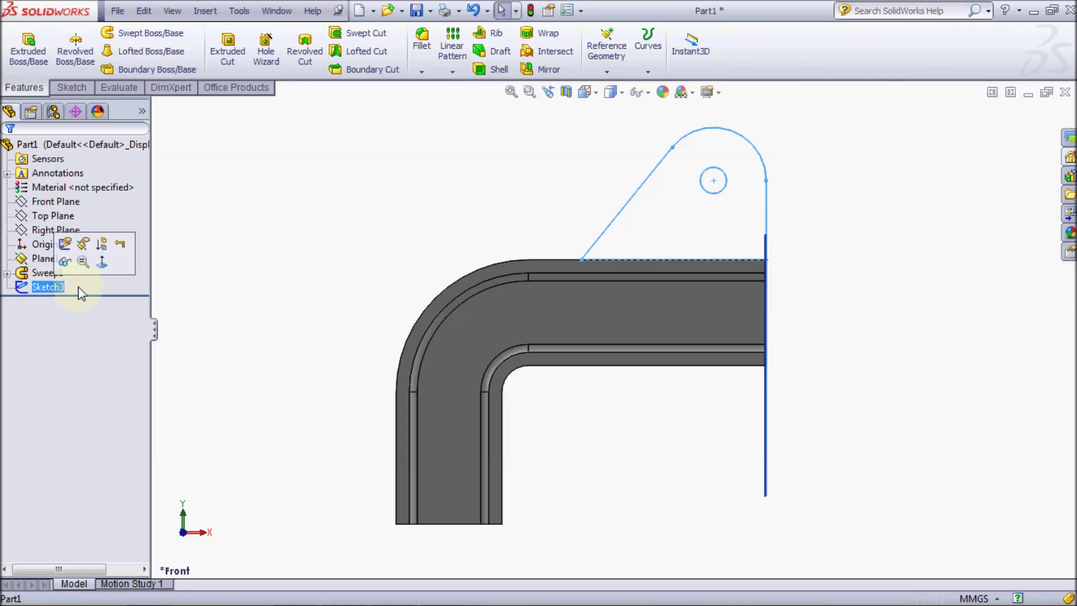
pyautogui.click(585, 92)
pyautogui.click(666, 133)
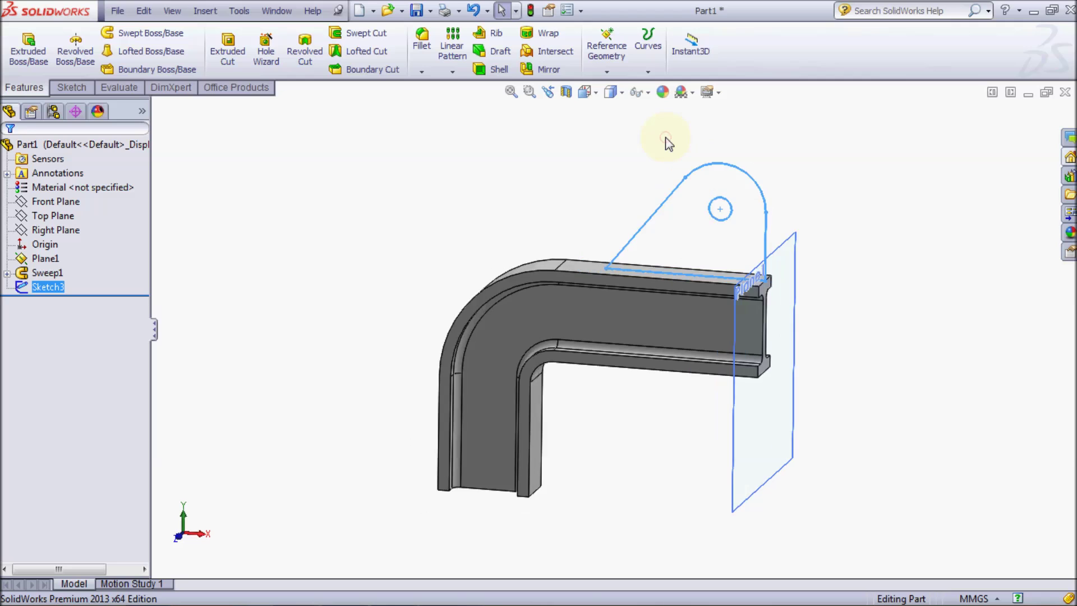
# Extrude Sketch3 5 mm with Mid Plane into the solid lug.
pyautogui.click(18, 51)
pyautogui.click(76, 240)
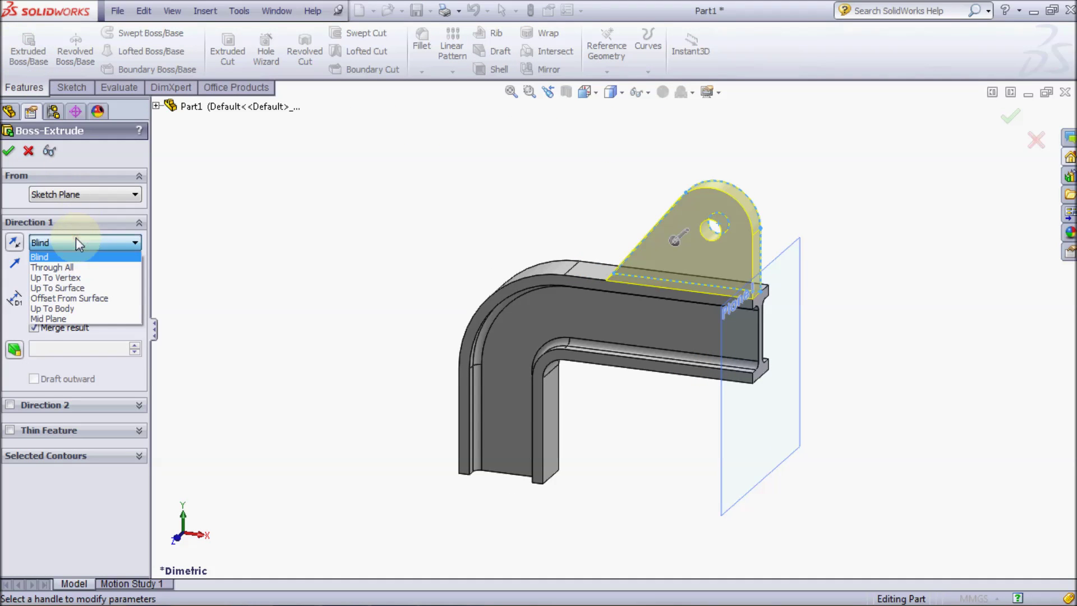
pyautogui.click(66, 321)
pyautogui.click(71, 299)
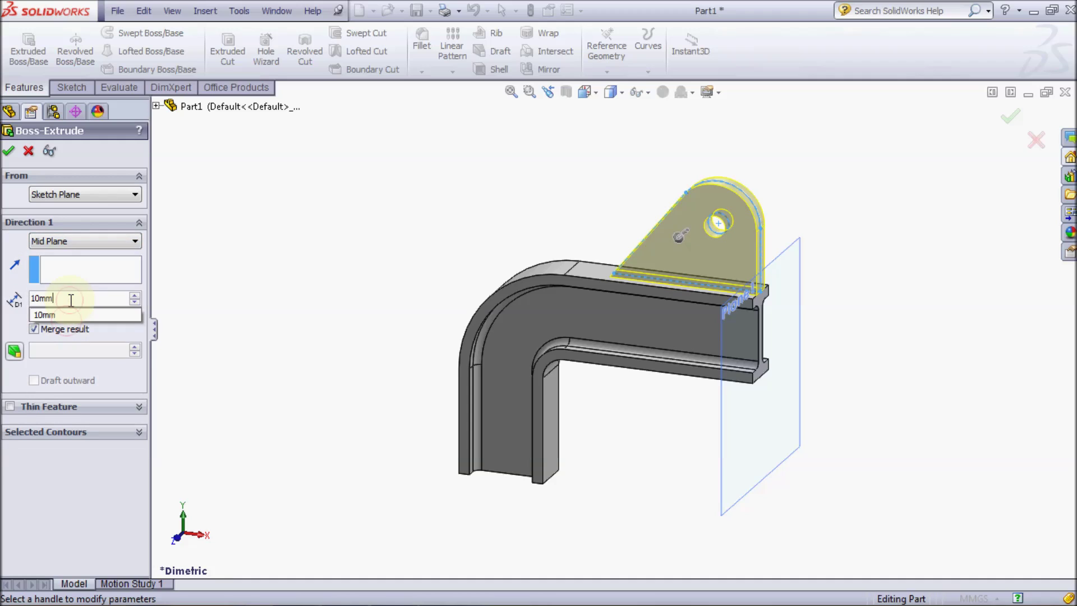
pyautogui.write('5')
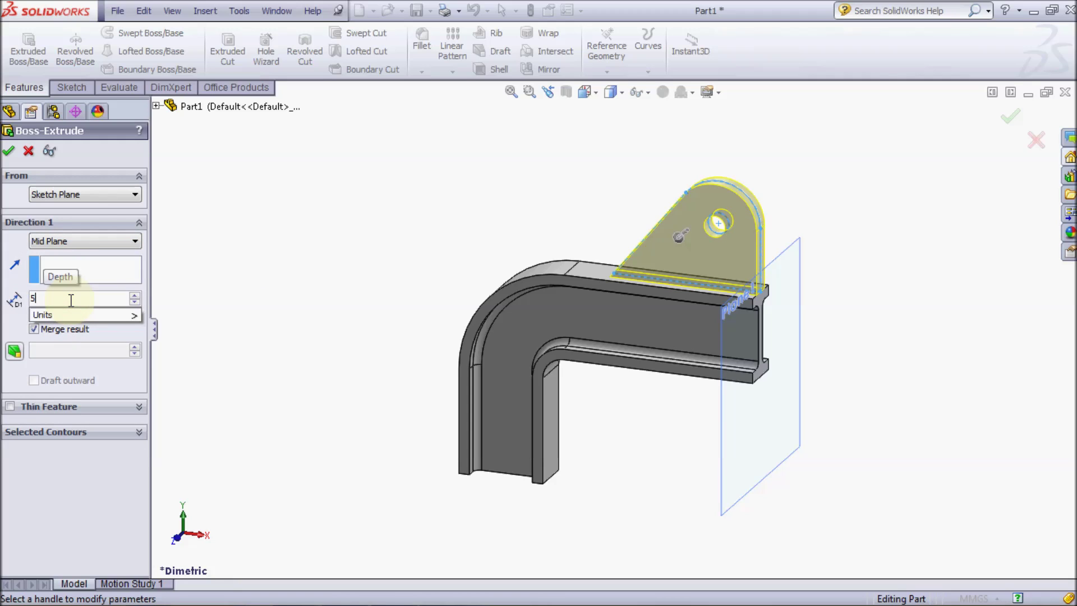
pyautogui.press('Return')
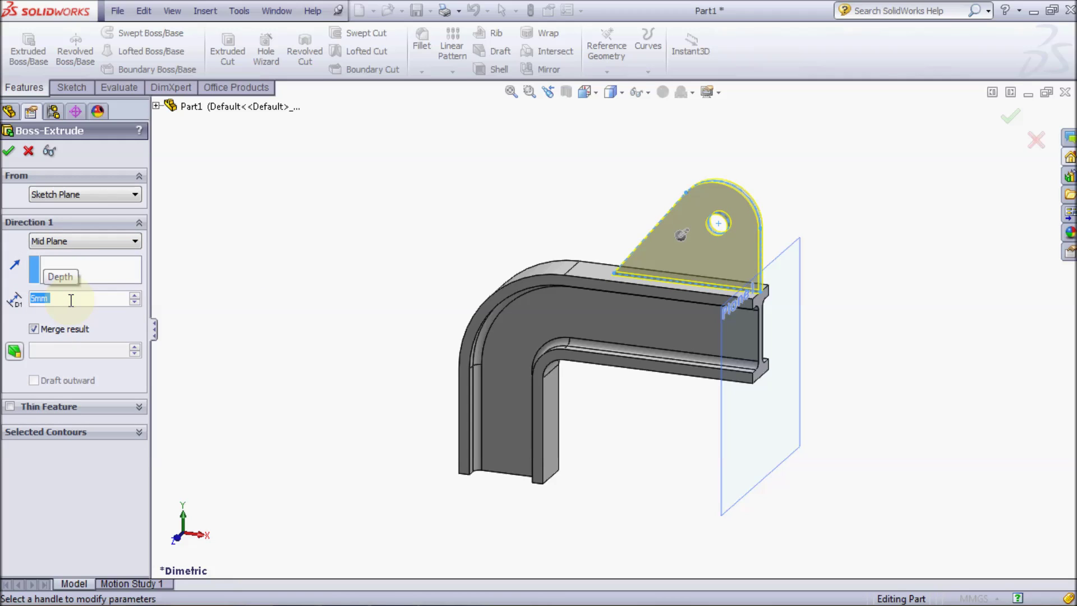
pyautogui.click(10, 154)
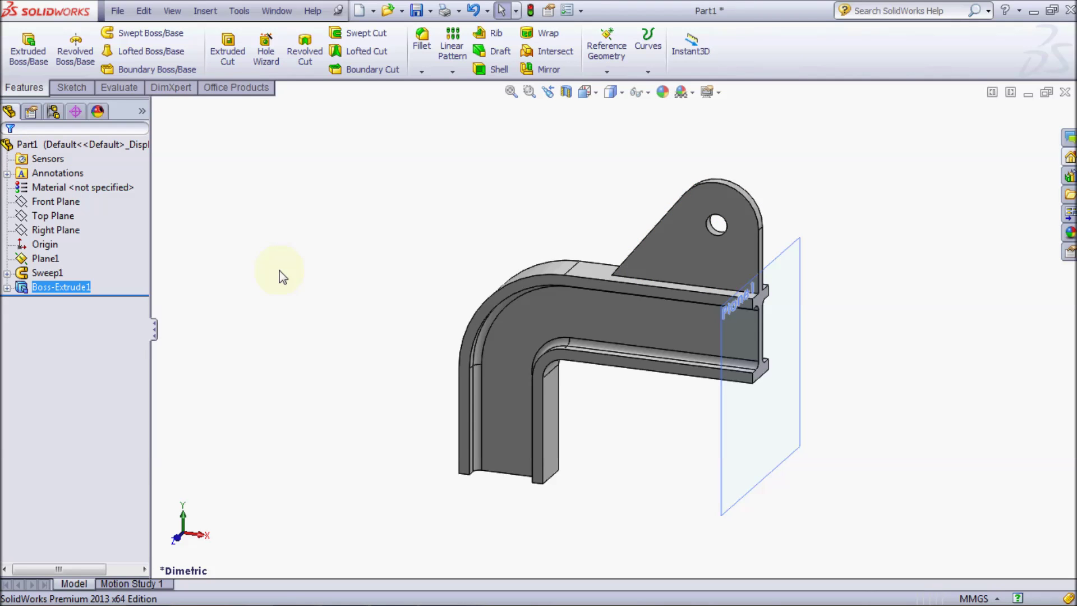
# Fillet both edges where the lug meets the bar with a 3 mm radius.
pyautogui.click(423, 50)
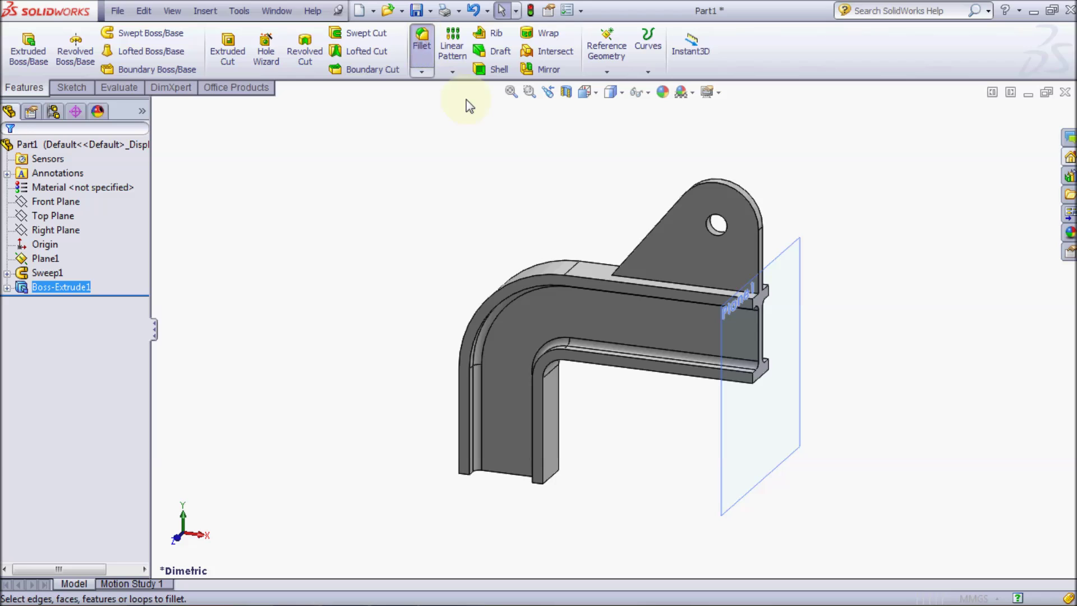
pyautogui.click(664, 281)
pyautogui.moveTo(727, 321); pyautogui.dragTo(628, 309, button='middle')
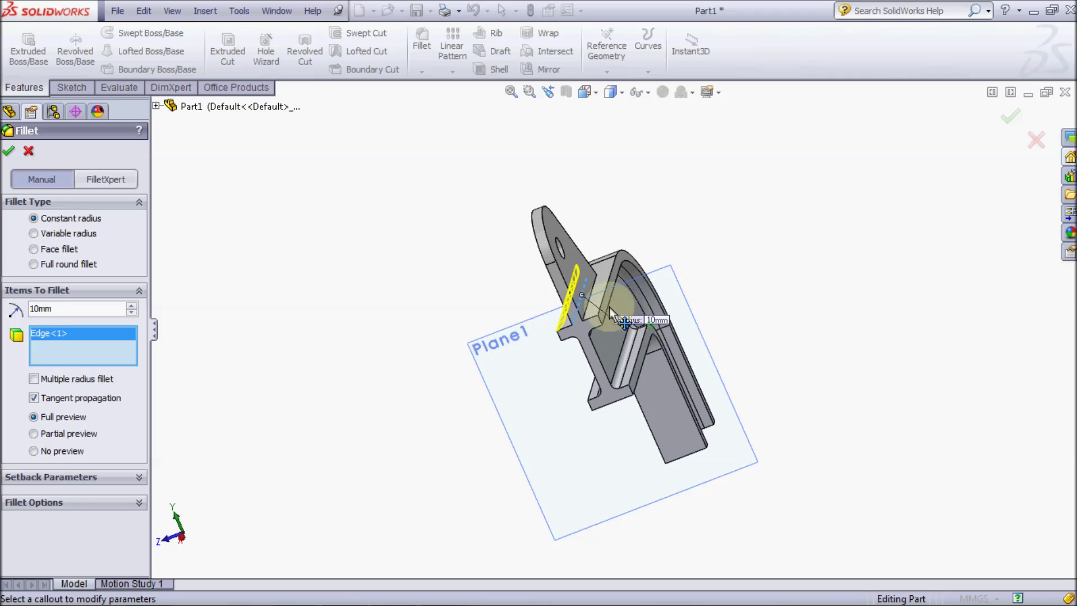
pyautogui.click(591, 313)
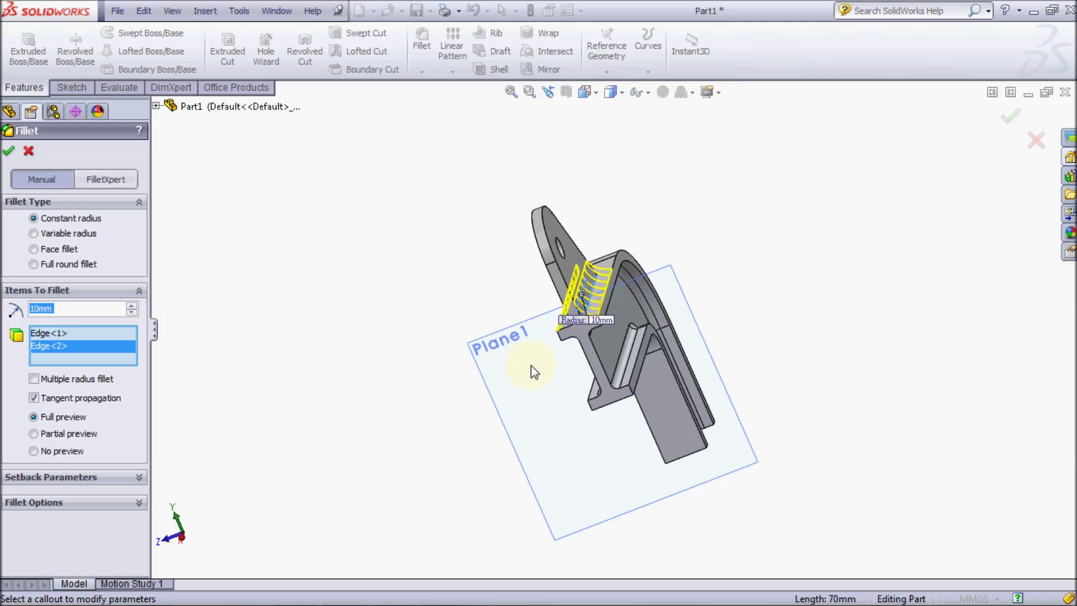
pyautogui.click(79, 306)
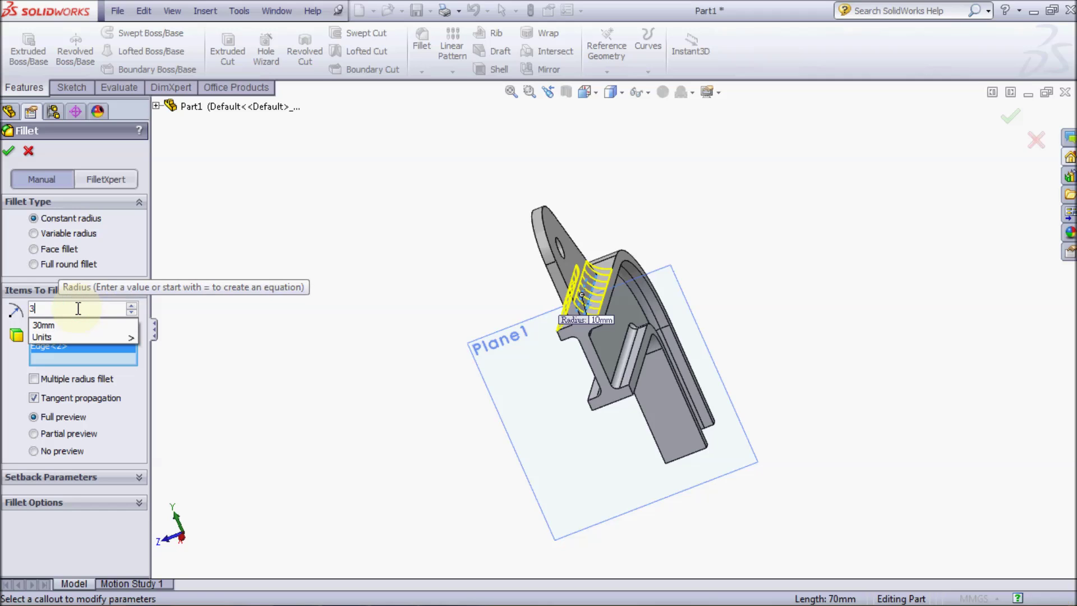
pyautogui.write('3')
pyautogui.press('Return')
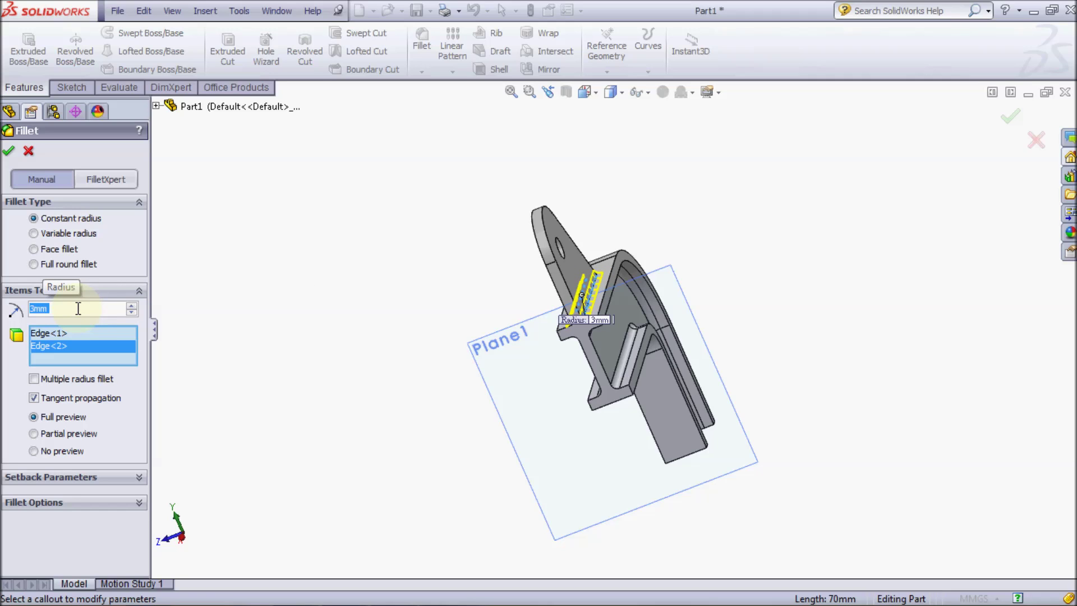
pyautogui.click(9, 153)
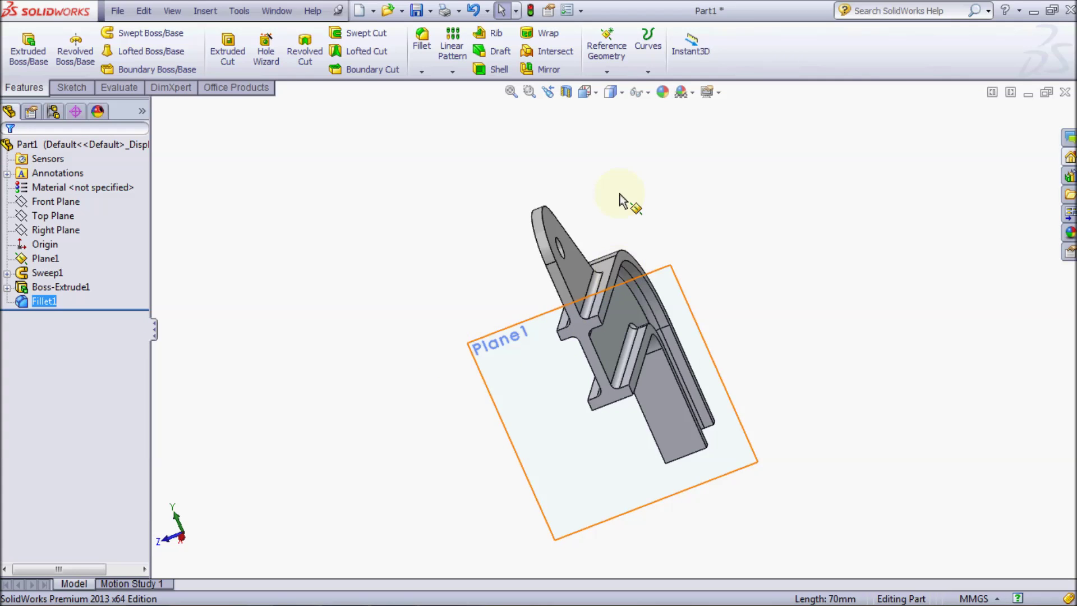
# Mirror the bar body with its lug about the Top Plane and zoom to fit.
pyautogui.click(588, 91)
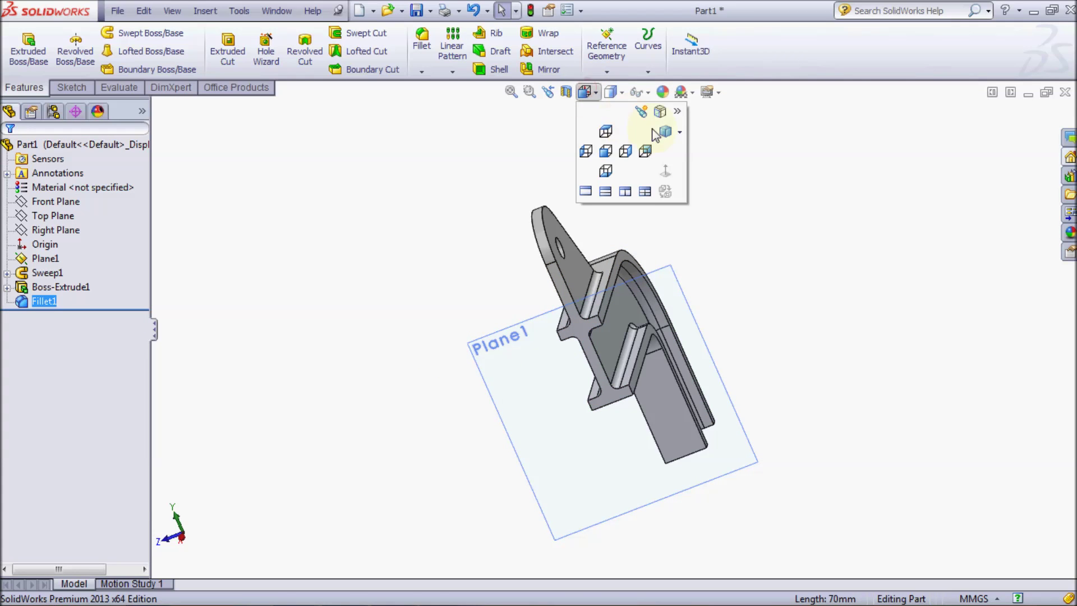
pyautogui.click(667, 134)
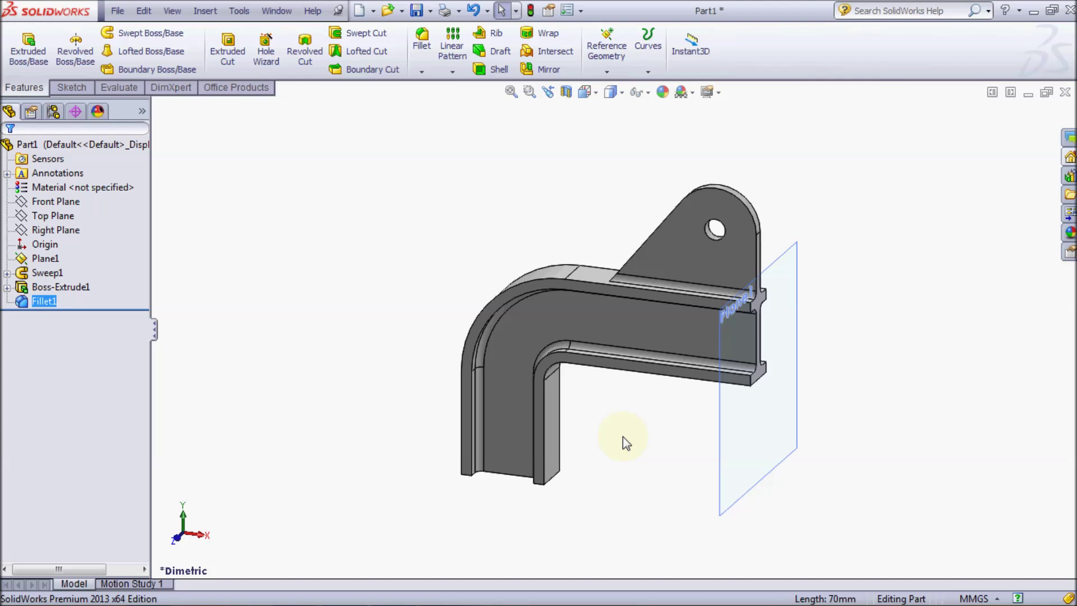
pyautogui.click(543, 69)
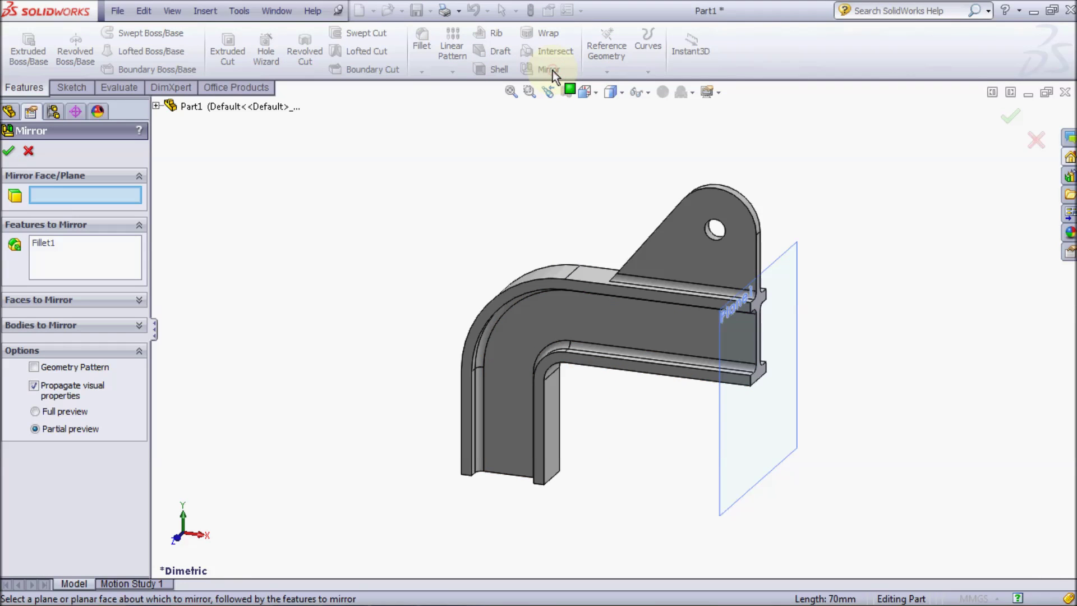
pyautogui.click(156, 107)
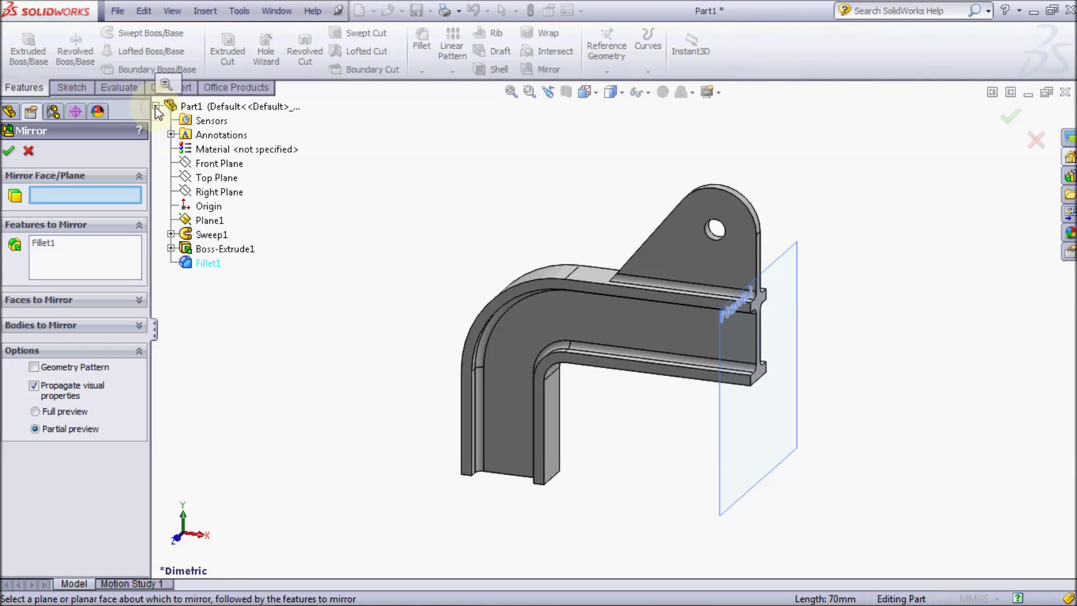
pyautogui.click(209, 179)
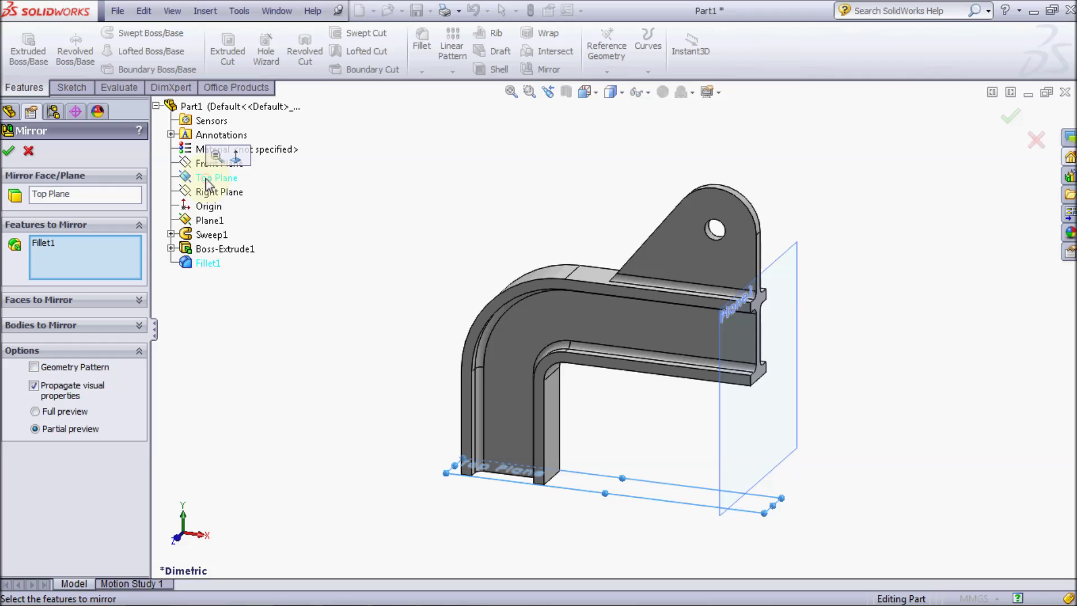
pyautogui.click(112, 326)
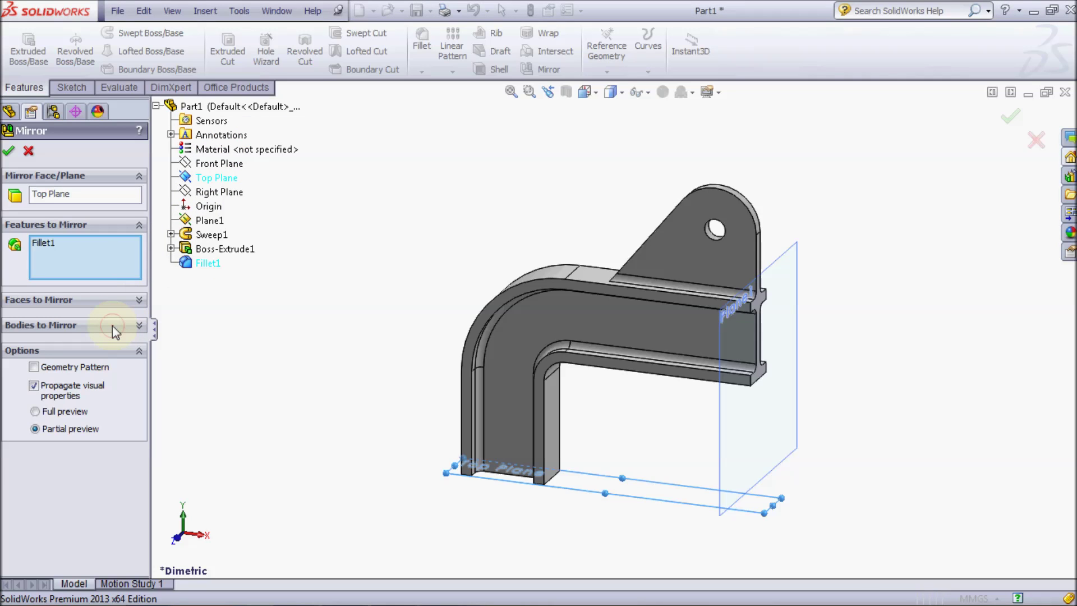
pyautogui.click(112, 325)
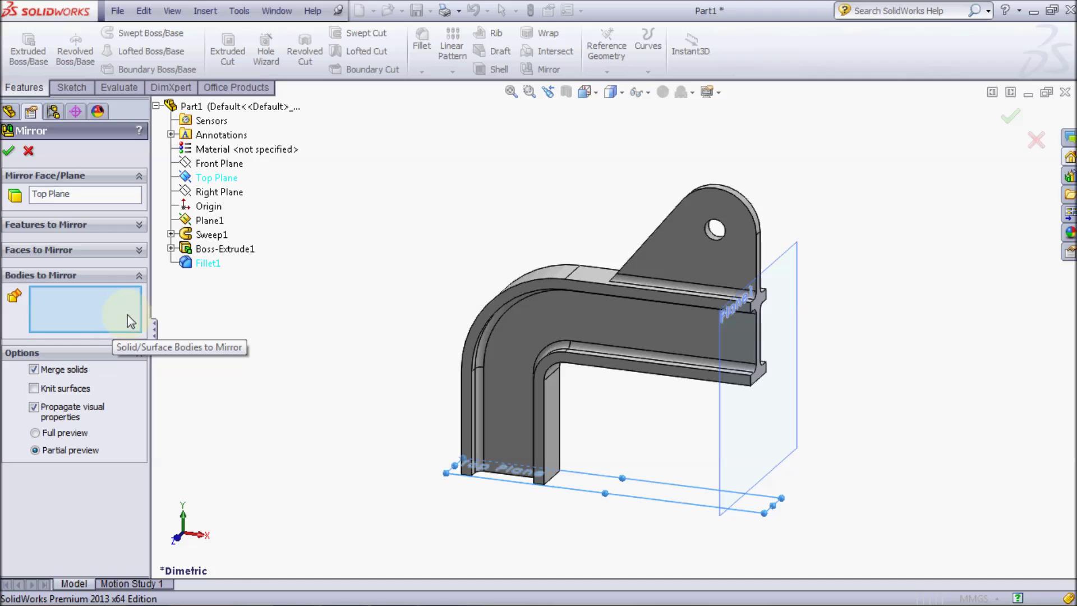
pyautogui.click(642, 323)
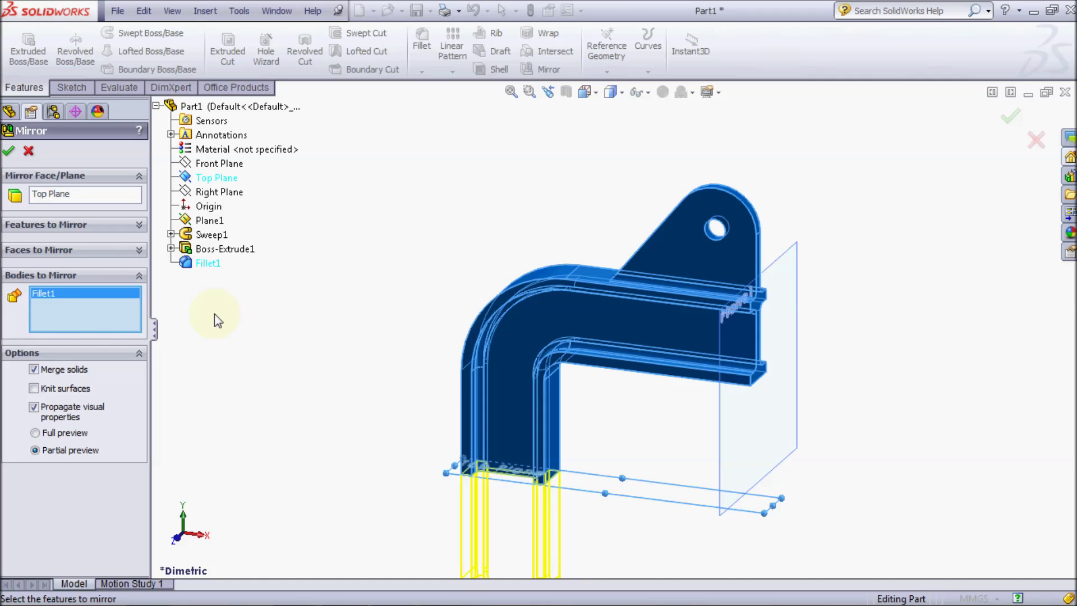
pyautogui.click(13, 155)
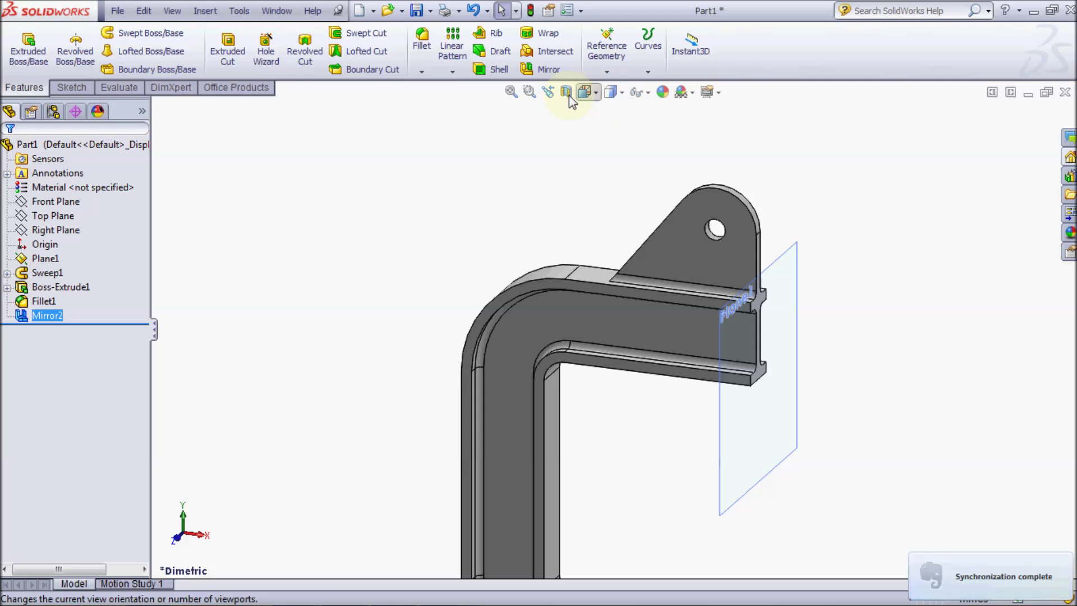
pyautogui.click(511, 91)
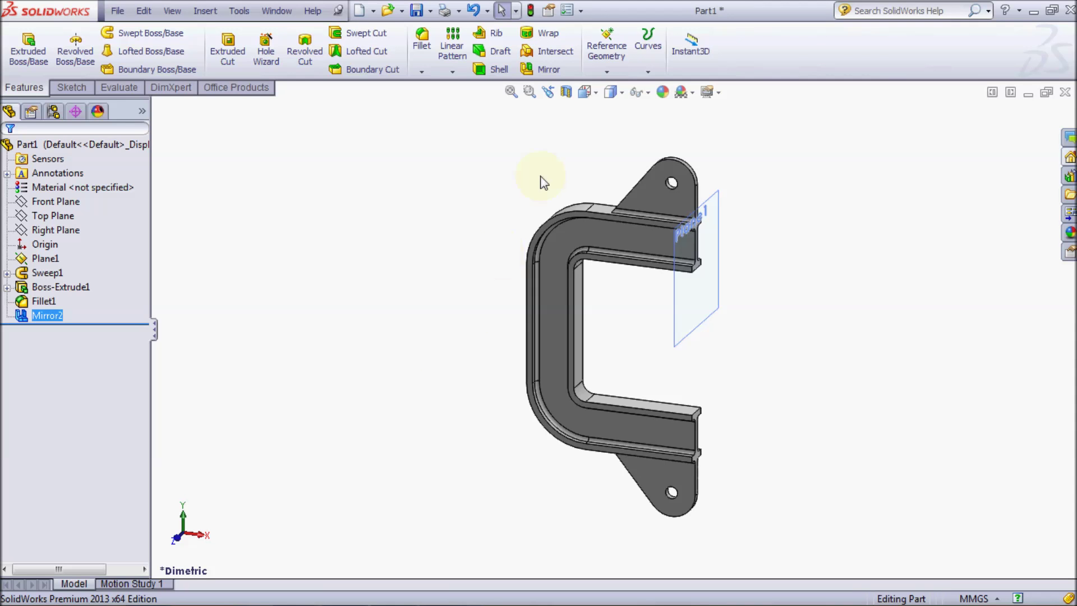
# Create reference point Point1 at the centre of the C-bar's inner back face.
pyautogui.click(606, 56)
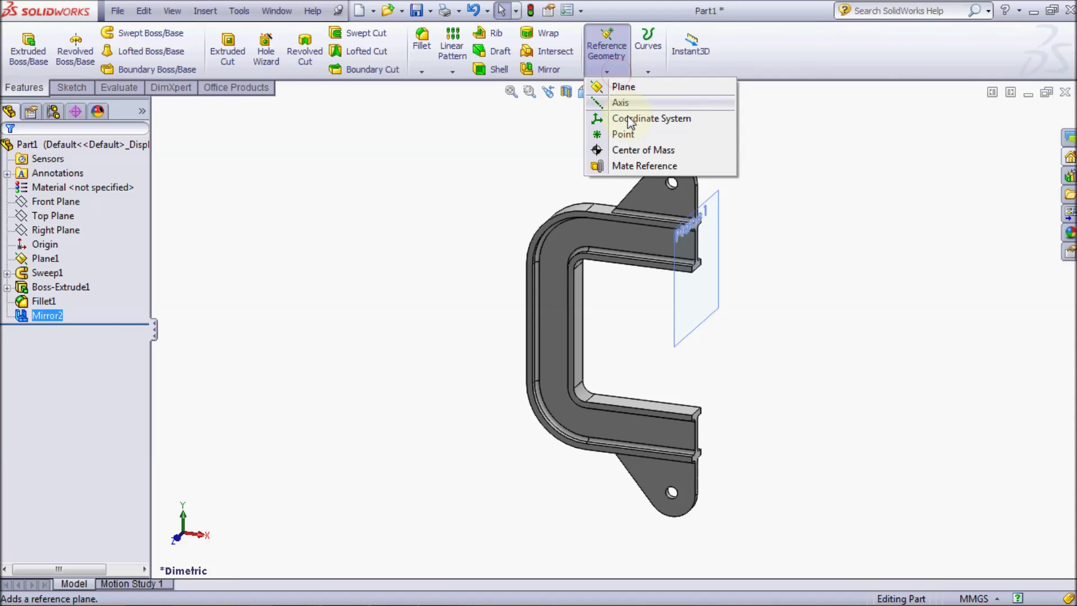
pyautogui.click(630, 133)
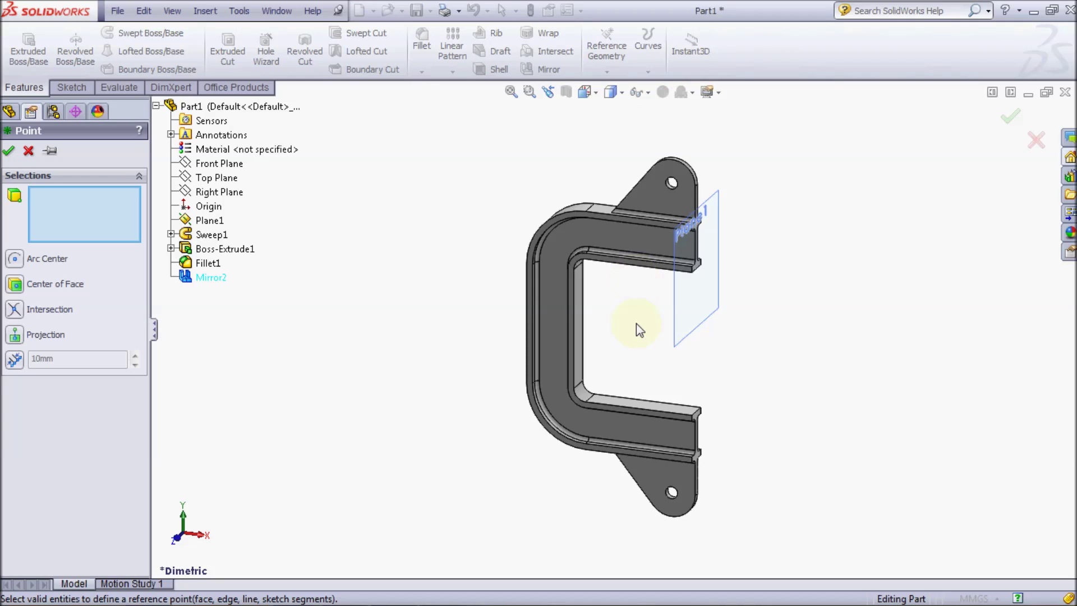
pyautogui.scroll(-1, 636, 324)
pyautogui.scroll(-2, 636, 323)
pyautogui.click(504, 327)
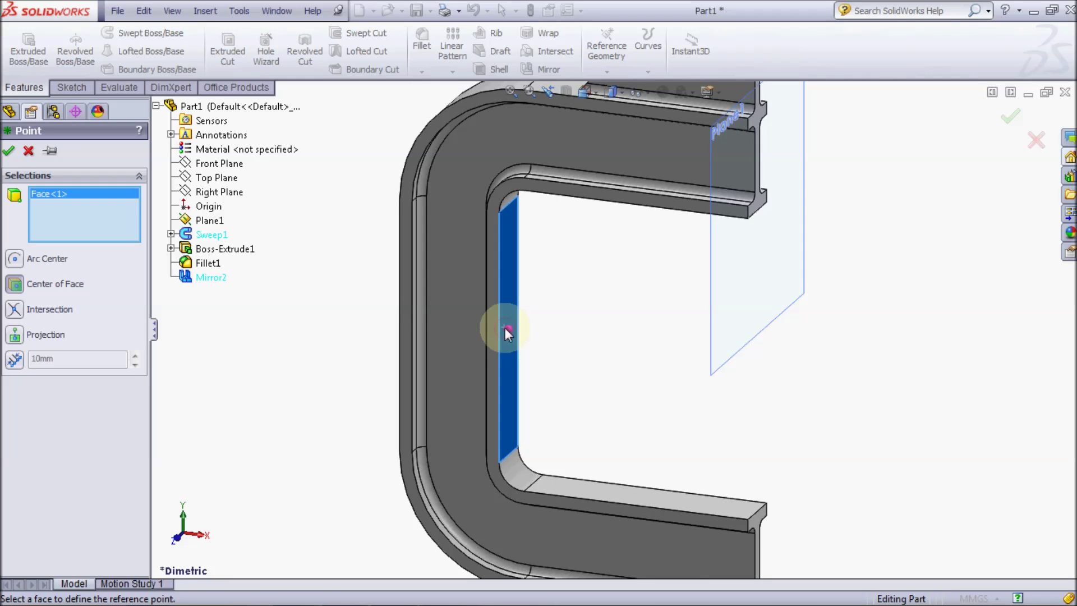
pyautogui.click(11, 151)
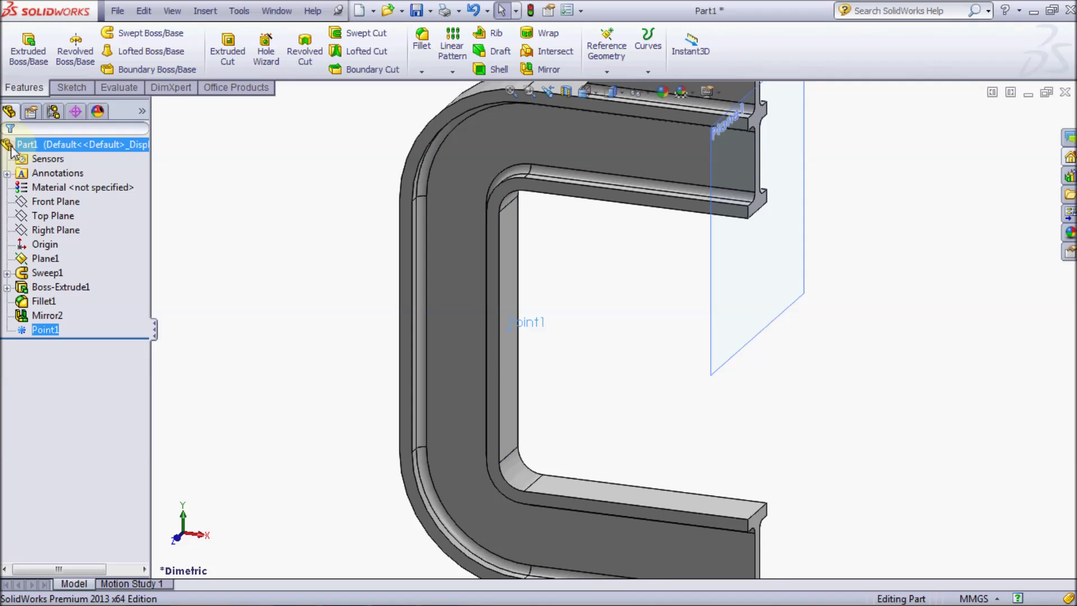
pyautogui.rightClick(42, 164)
pyautogui.click(92, 174)
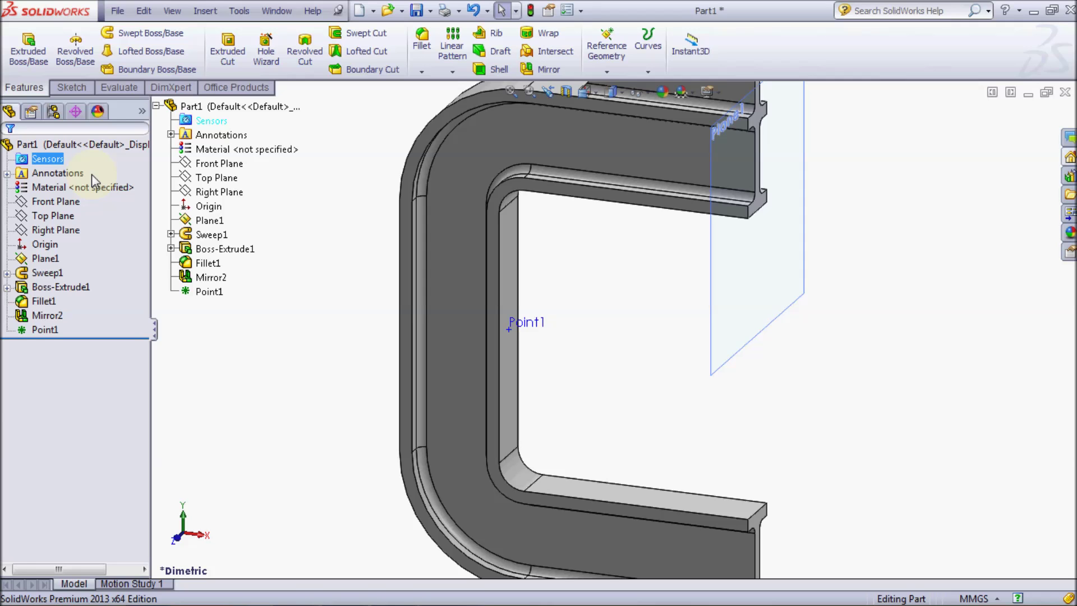
# Set the sensor to Simulation Data reading SY: Y Normal Stress in N/mm^2 (MPa).
pyautogui.click(99, 198)
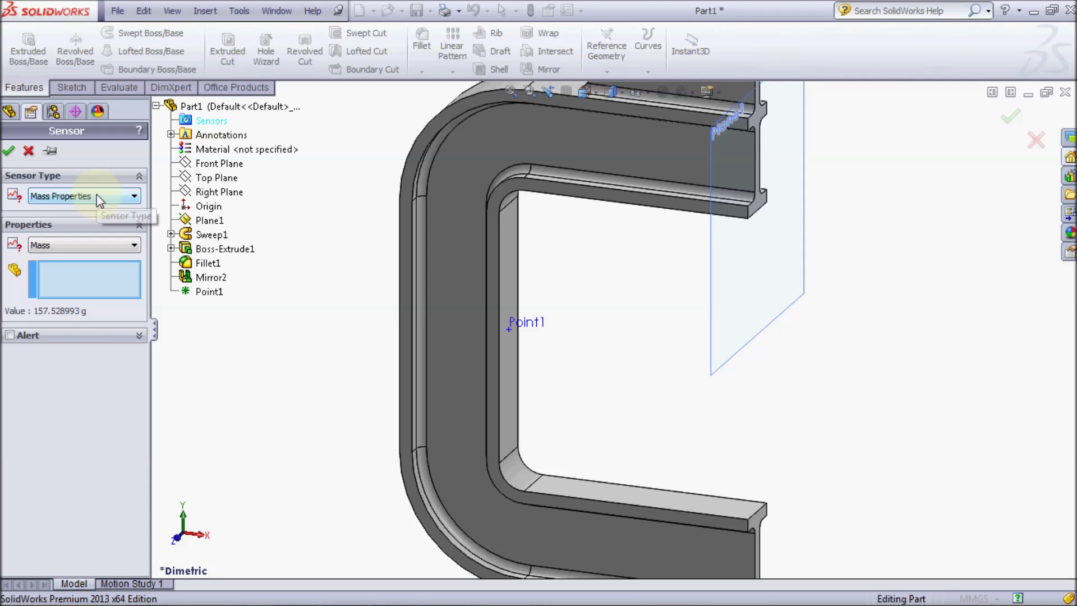
pyautogui.click(98, 210)
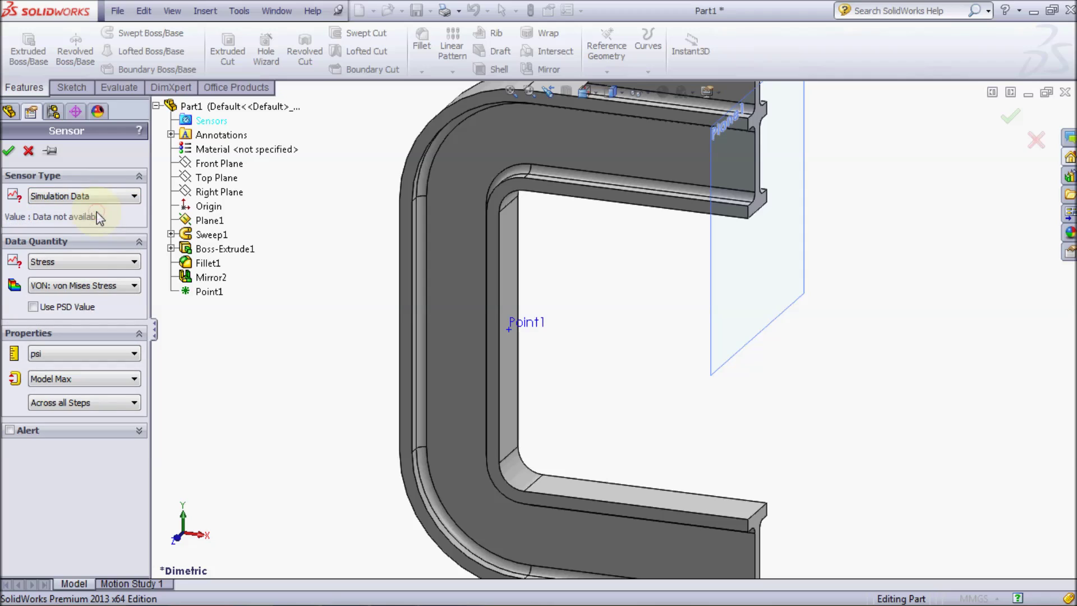
pyautogui.click(106, 288)
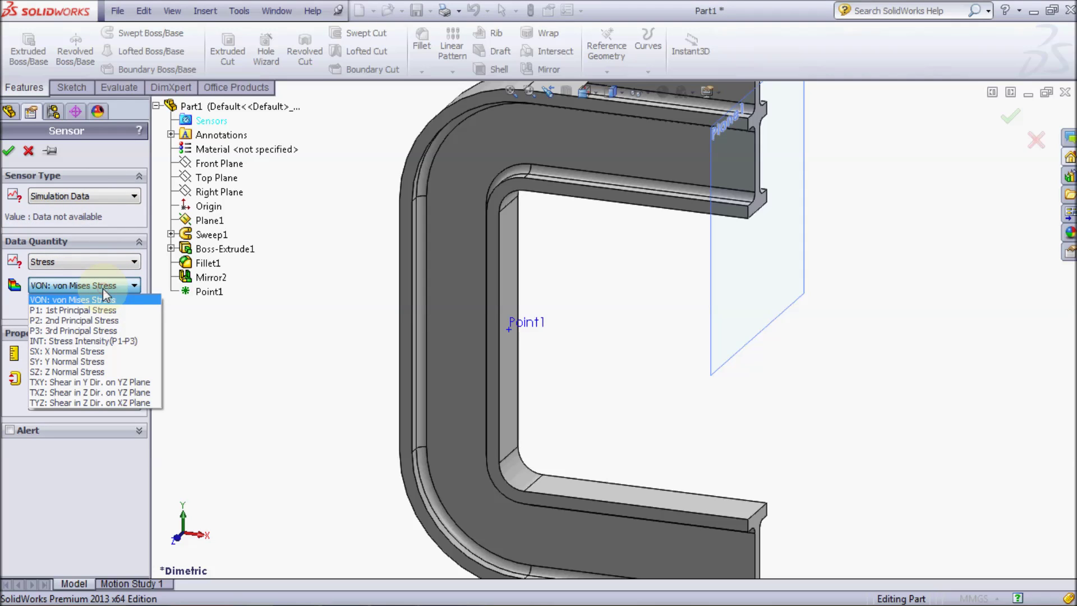
pyautogui.click(103, 364)
pyautogui.click(103, 377)
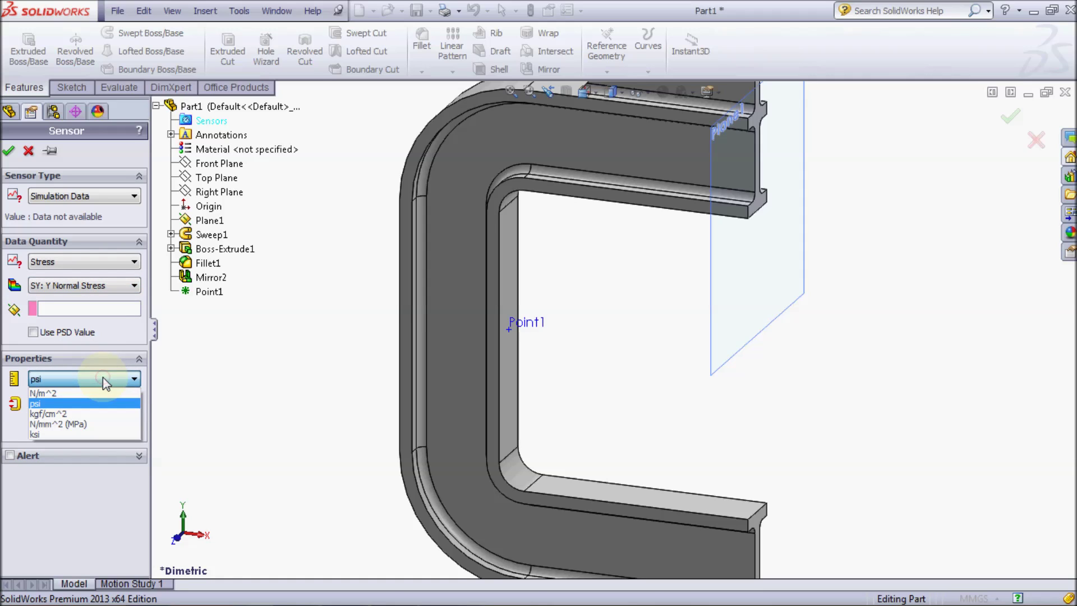
pyautogui.click(105, 424)
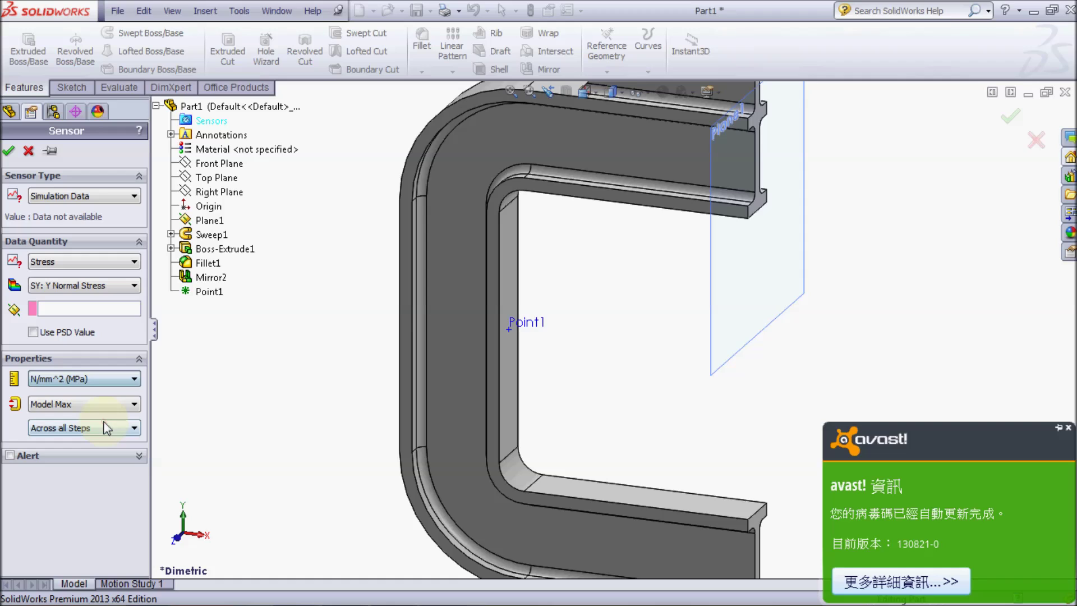
# Average the sensor over selected entities, pick Point1, and create it.
pyautogui.click(1067, 427)
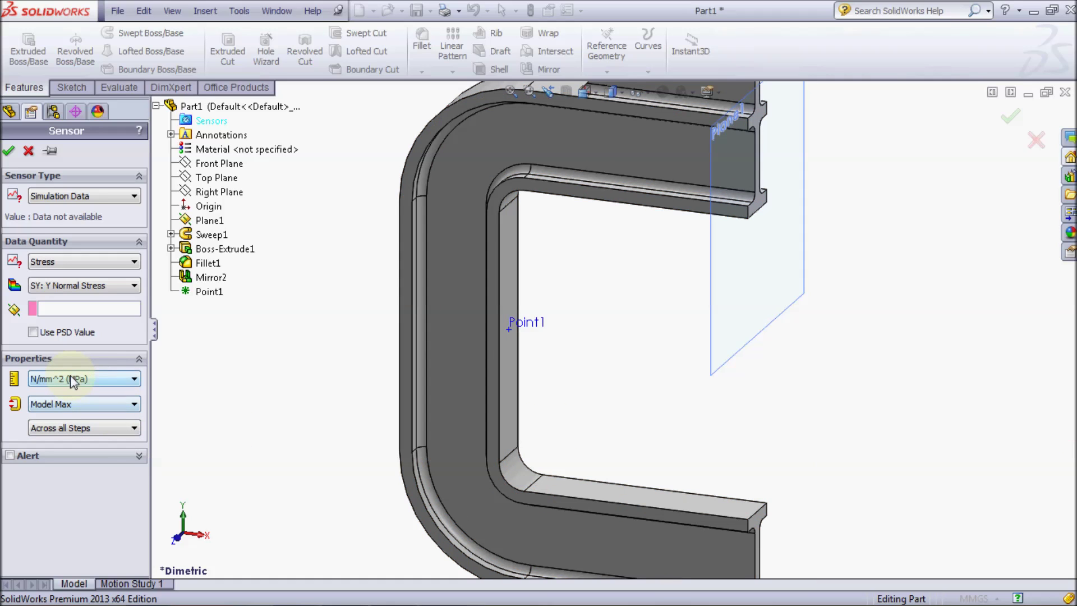
pyautogui.click(80, 411)
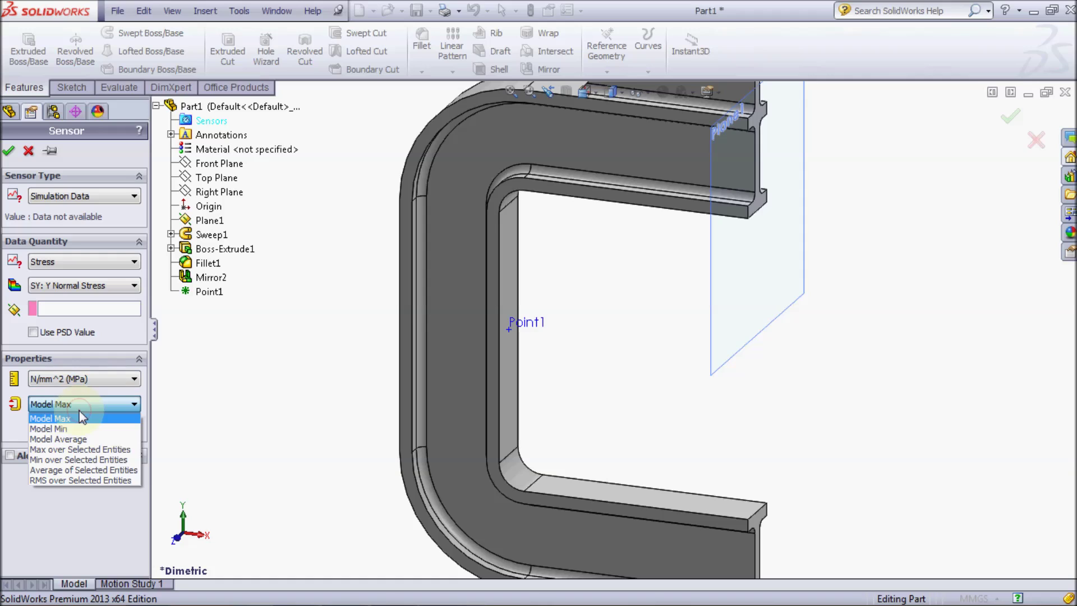
pyautogui.click(82, 470)
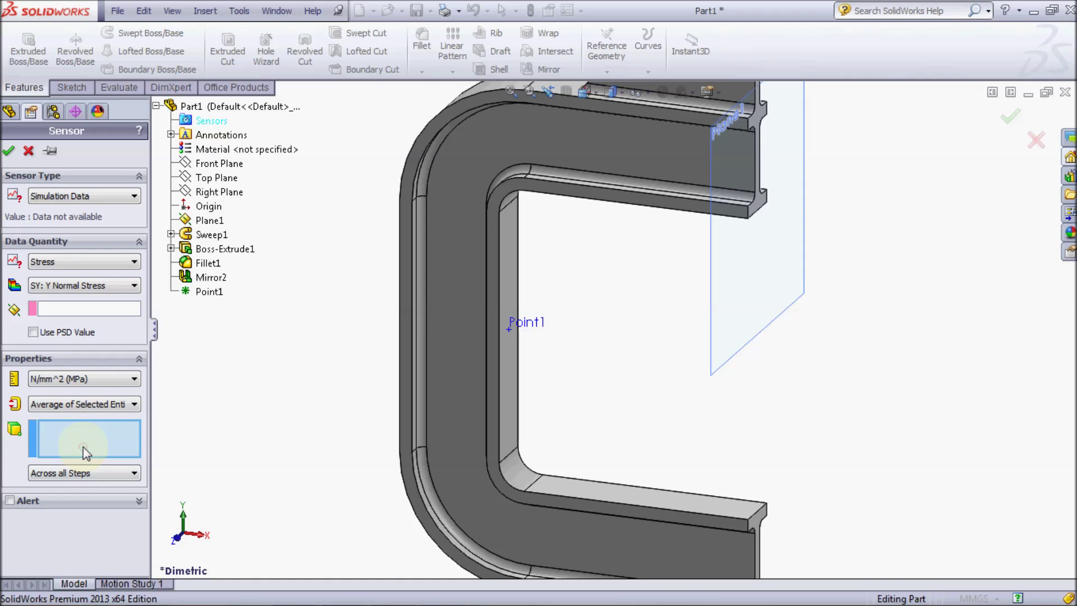
pyautogui.click(216, 297)
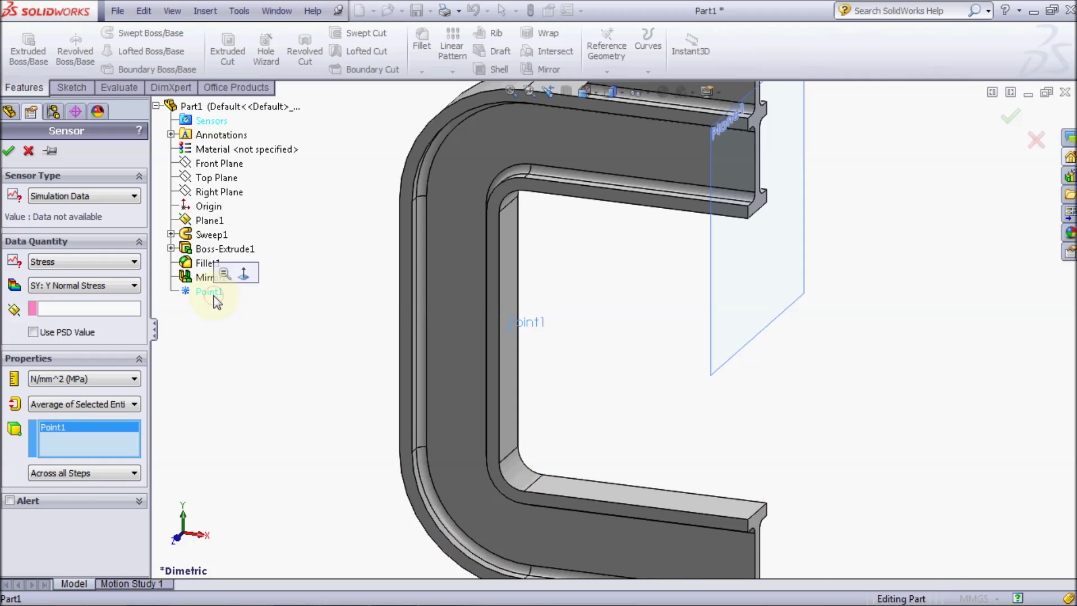
pyautogui.click(9, 152)
pyautogui.click(322, 336)
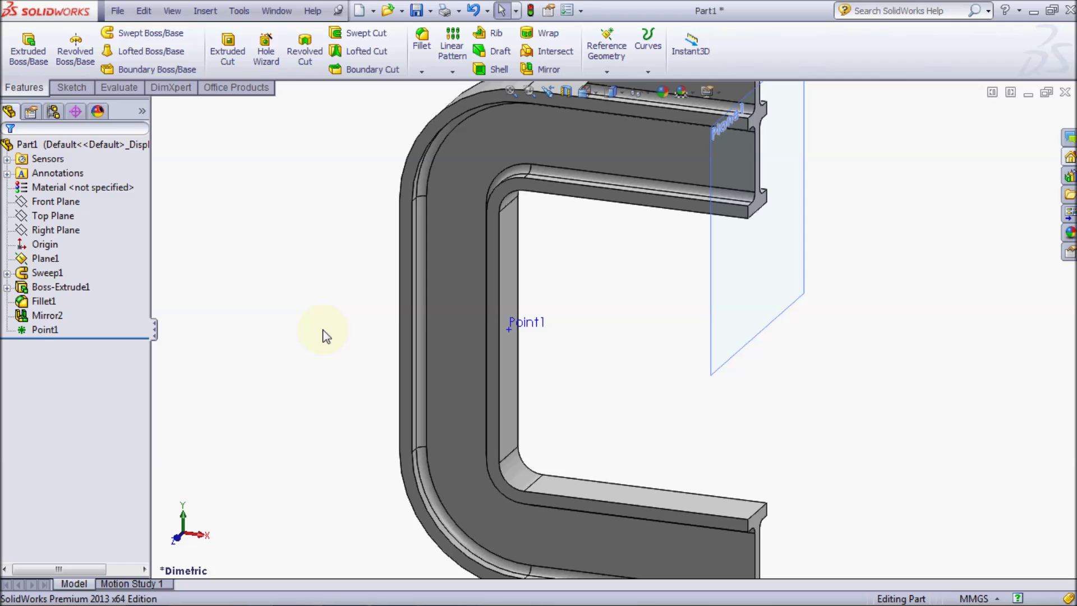
# Create reference plane Plane2 coincident with the Front Plane.
pyautogui.click(512, 90)
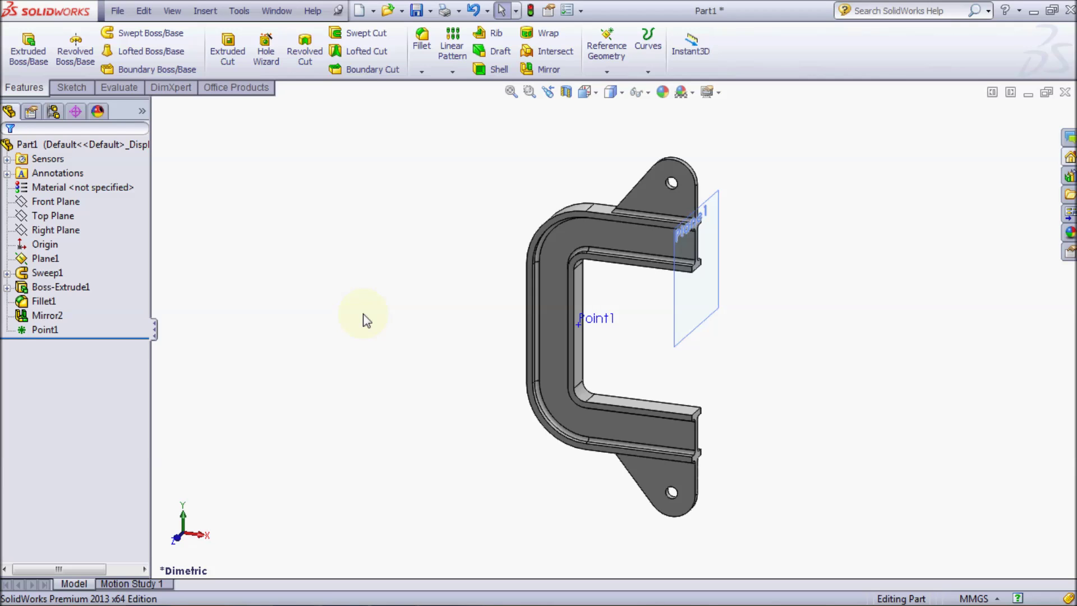
pyautogui.click(607, 71)
pyautogui.click(619, 88)
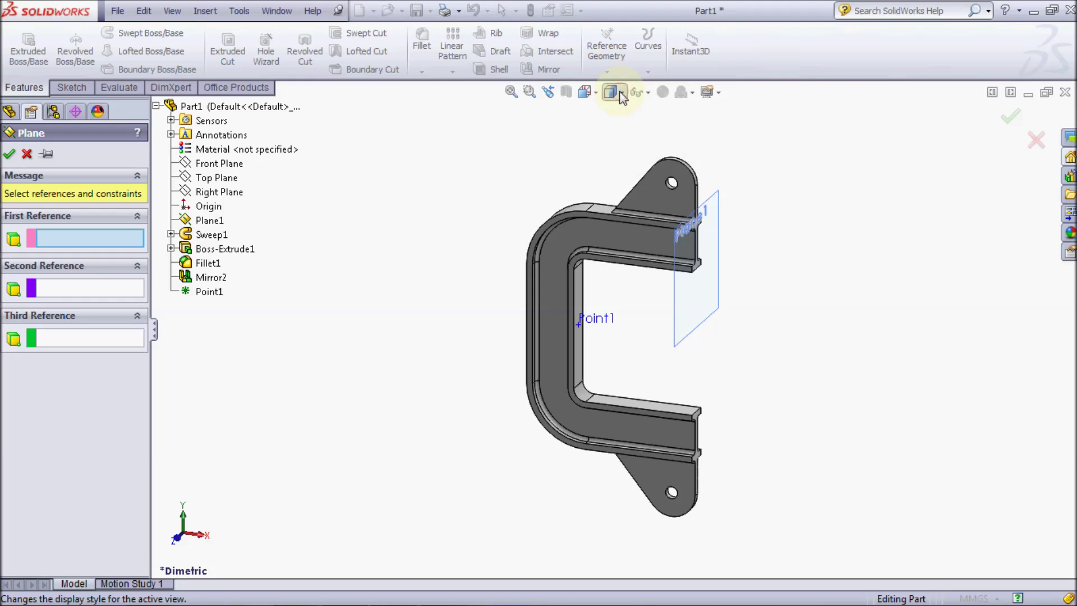
pyautogui.click(236, 165)
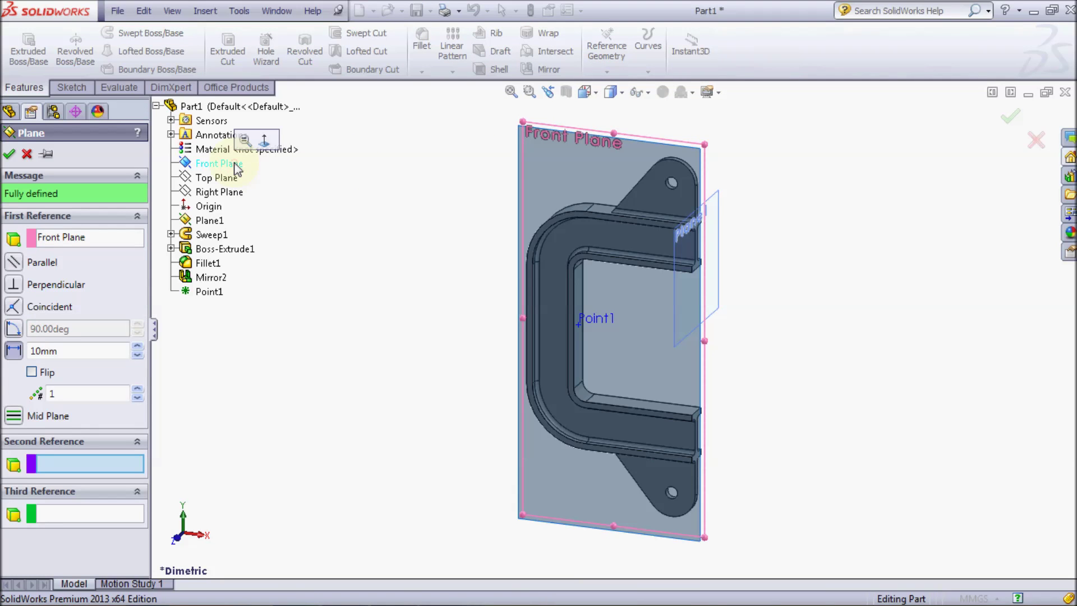
pyautogui.click(17, 310)
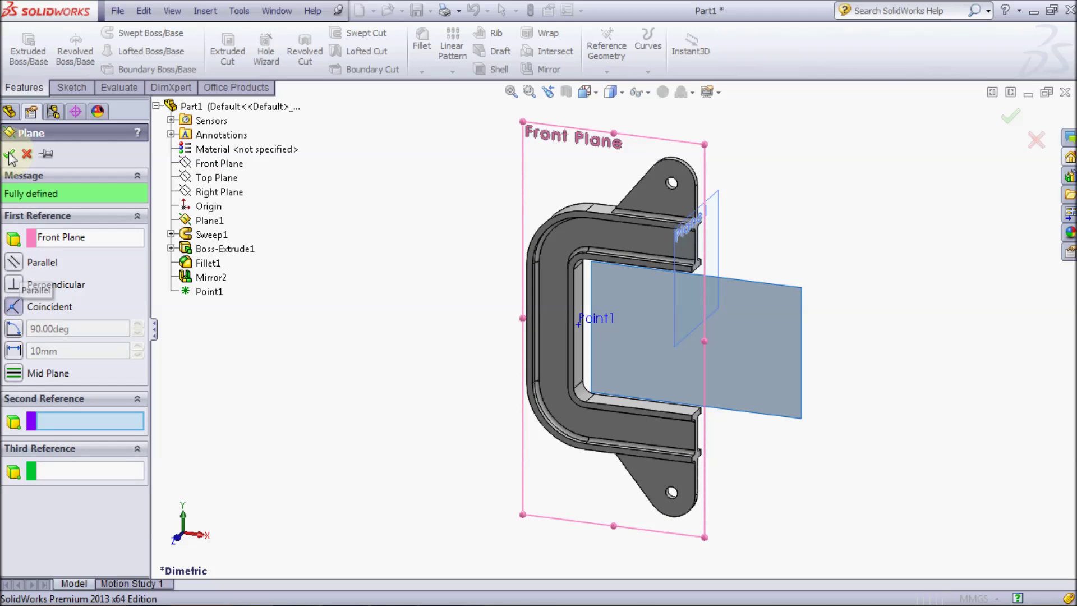
pyautogui.click(9, 154)
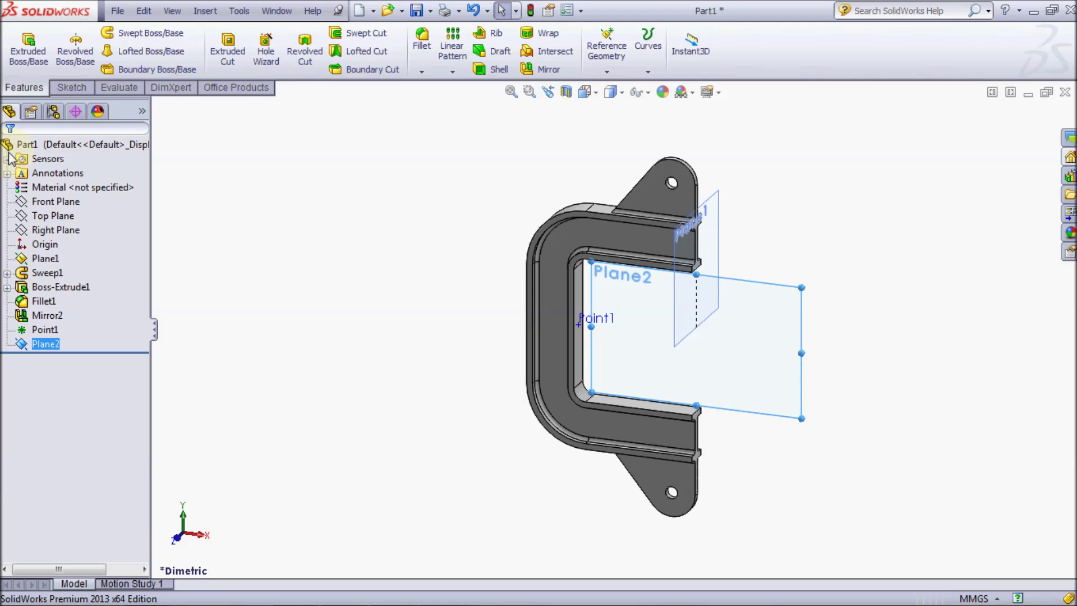
pyautogui.click(72, 88)
# Start a sketch on Plane2 and place a point on the bar's upper bend in Front view.
pyautogui.click(21, 60)
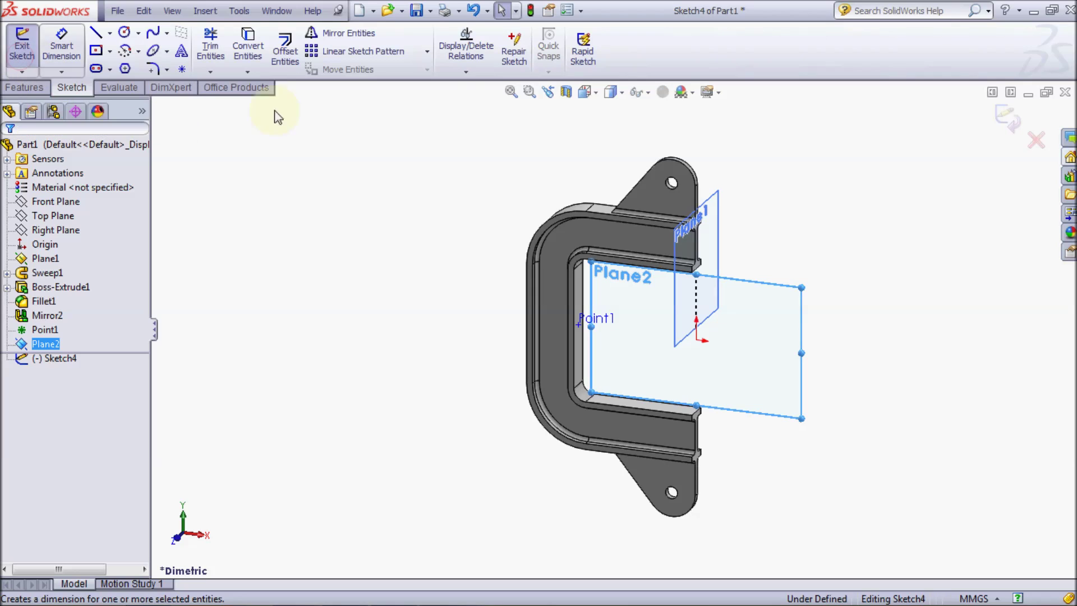
pyautogui.click(583, 93)
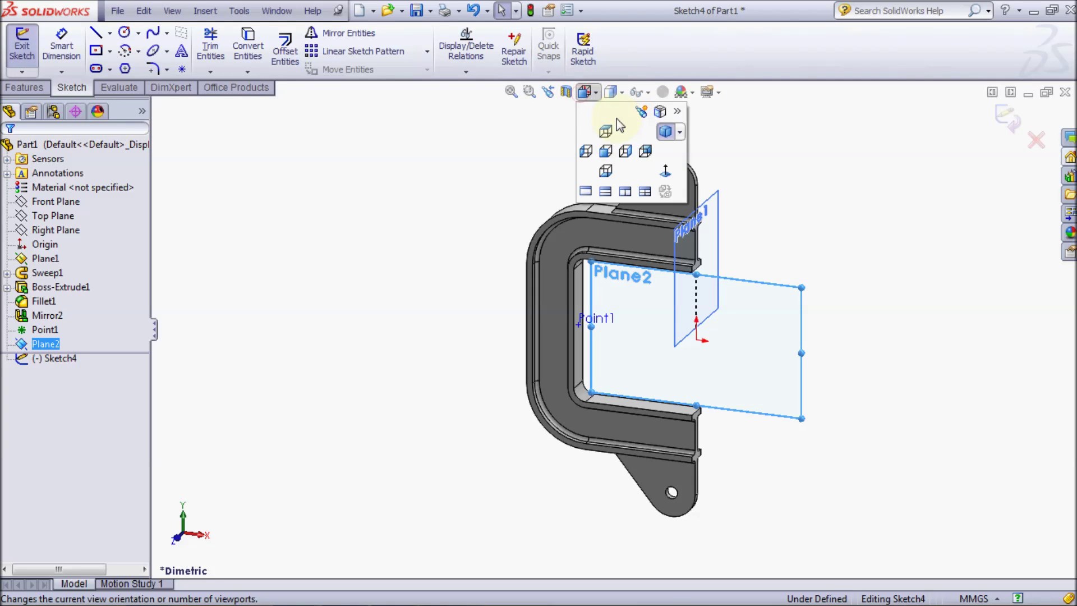
pyautogui.click(664, 172)
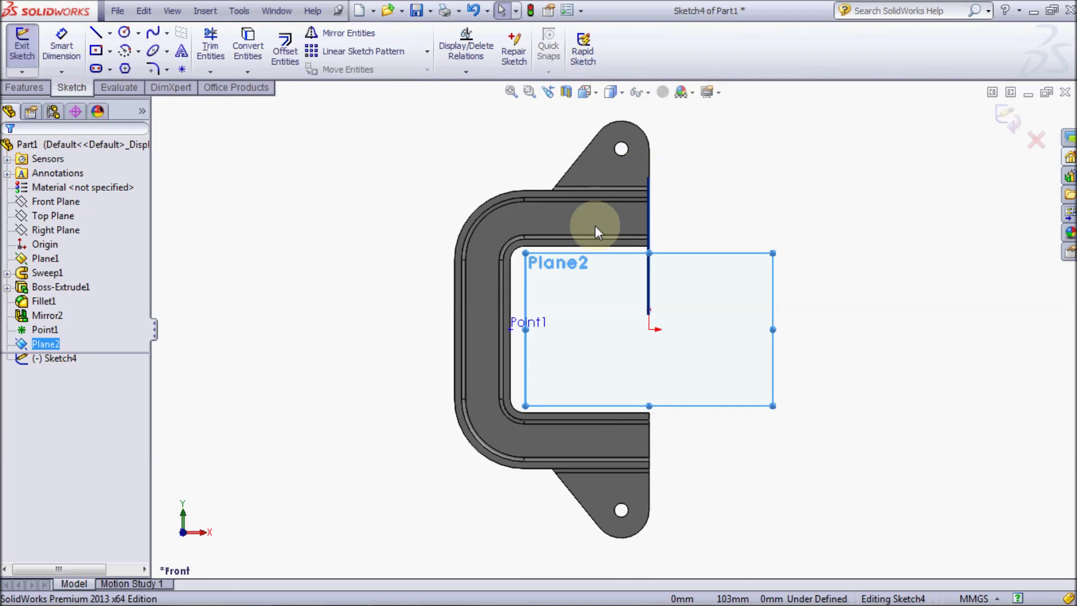
pyautogui.scroll(-3, 594, 227)
pyautogui.scroll(-3, 595, 227)
pyautogui.keyDown('ctrl'); pyautogui.moveTo(459, 304); pyautogui.dragTo(493, 279, button='middle'); pyautogui.keyUp('ctrl')
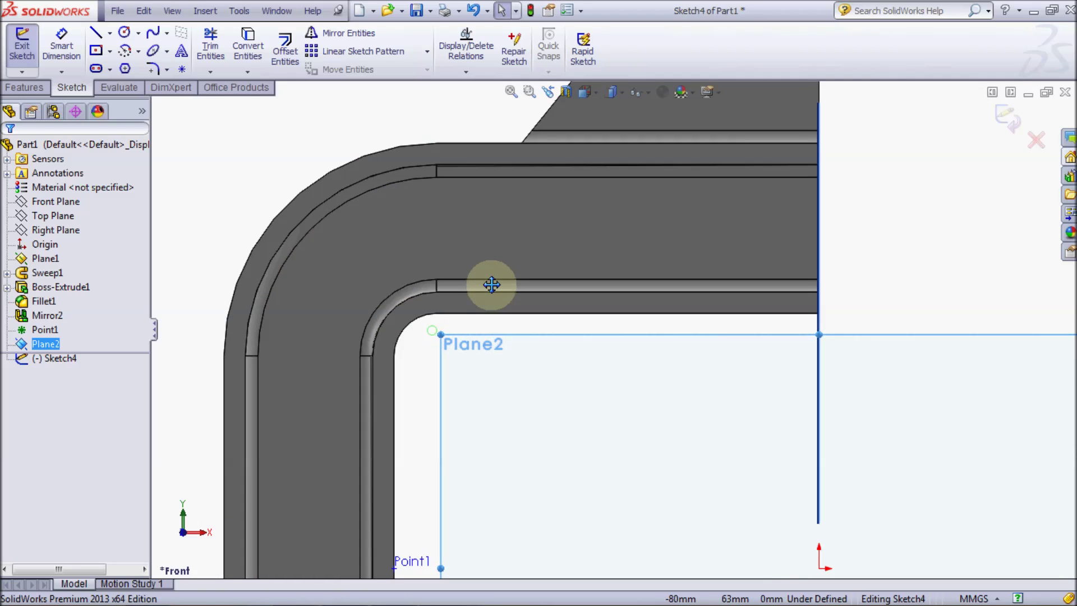
pyautogui.click(181, 69)
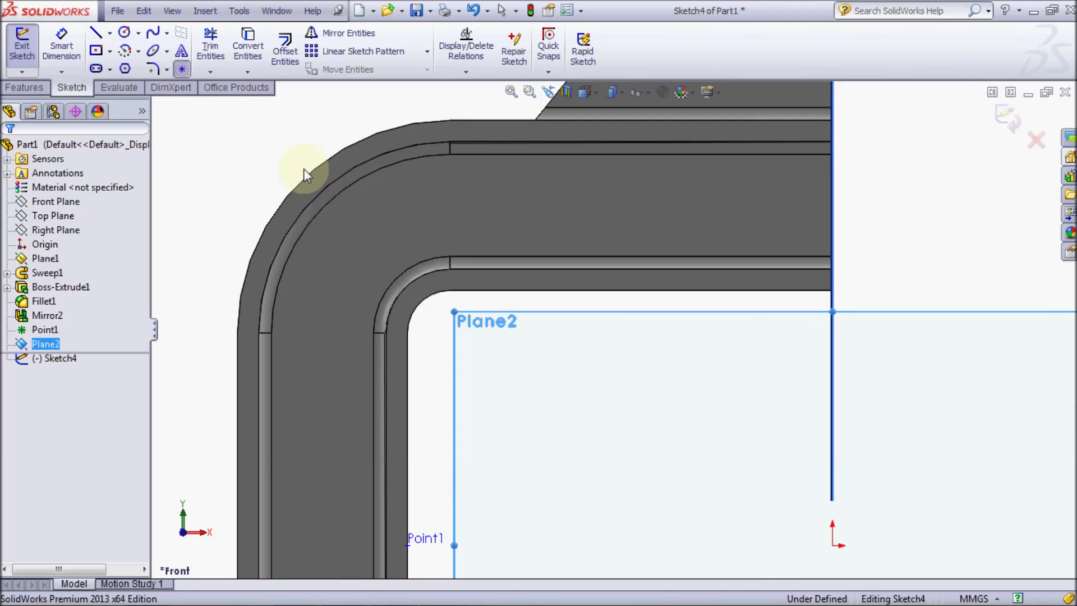
pyautogui.click(364, 245)
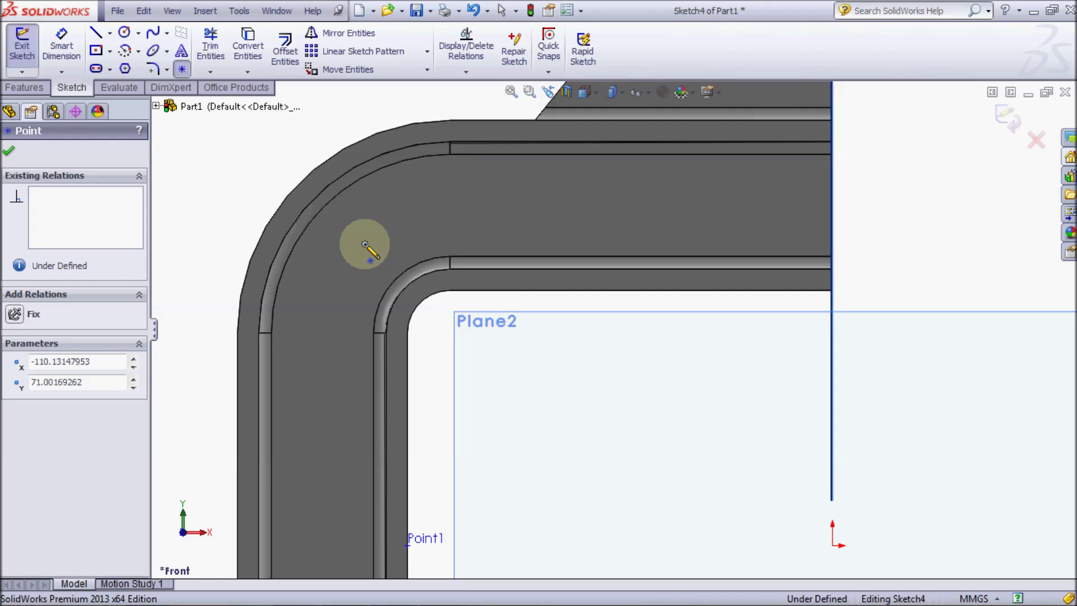
pyautogui.click(8, 151)
# Dimension the sketch point 110 mm horizontally from the origin.
pyautogui.click(61, 48)
pyautogui.click(370, 247)
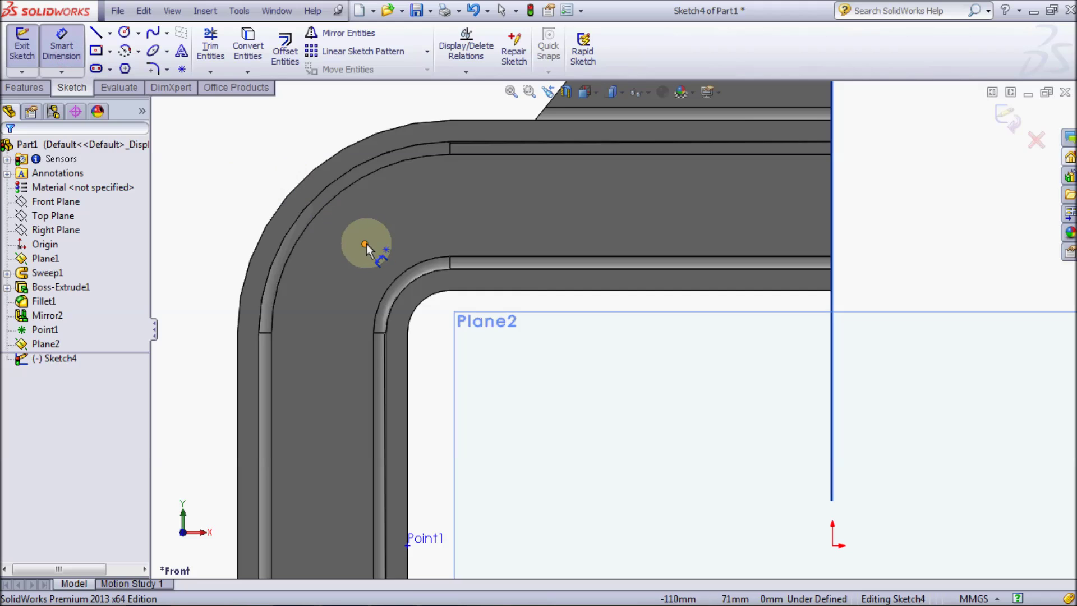
pyautogui.click(833, 545)
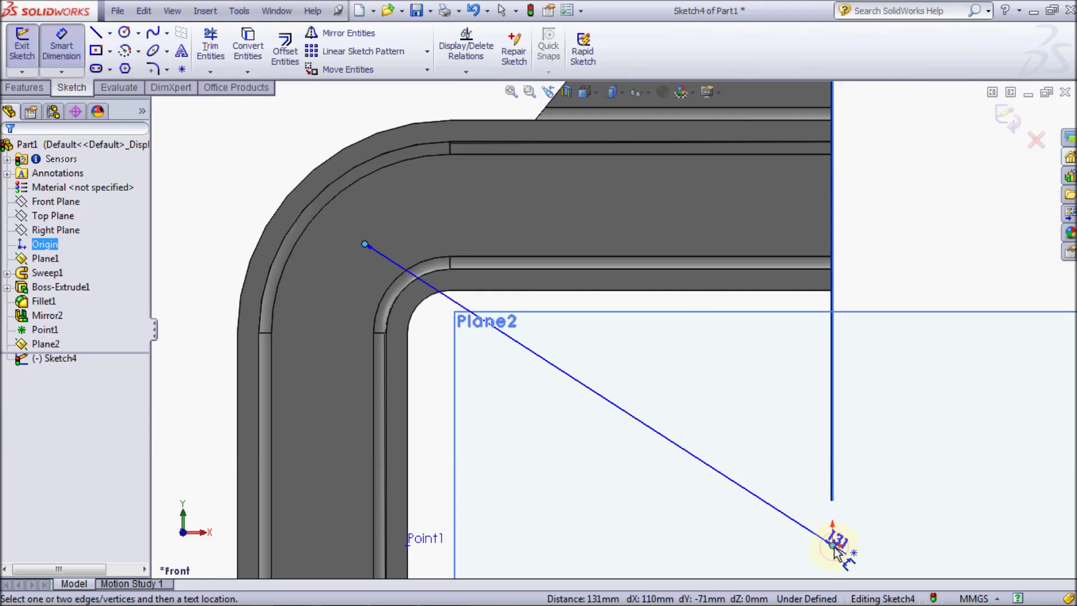
pyautogui.click(621, 209)
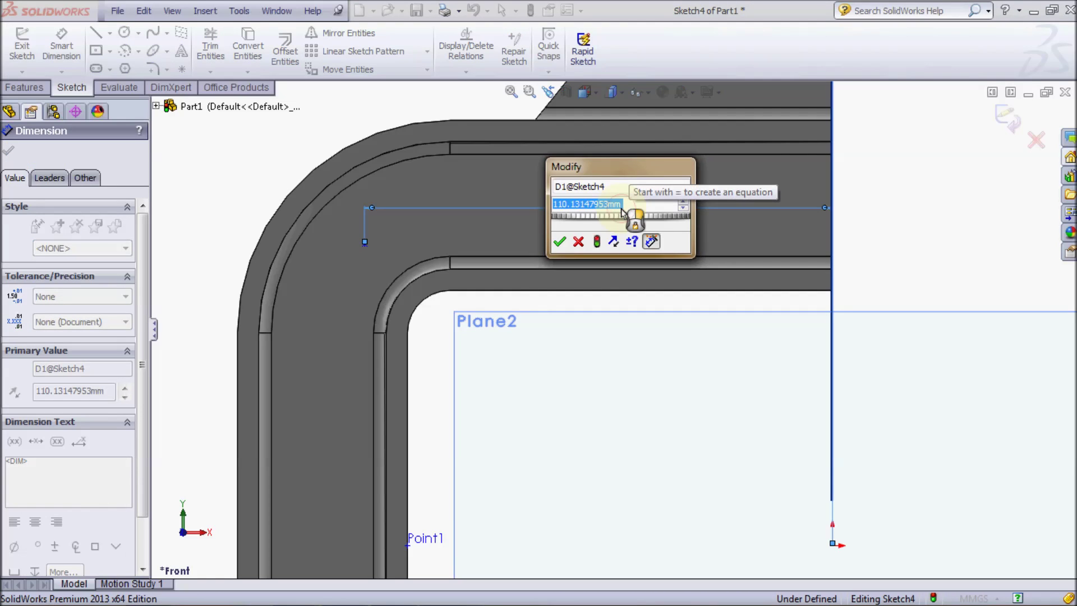
pyautogui.write('110')
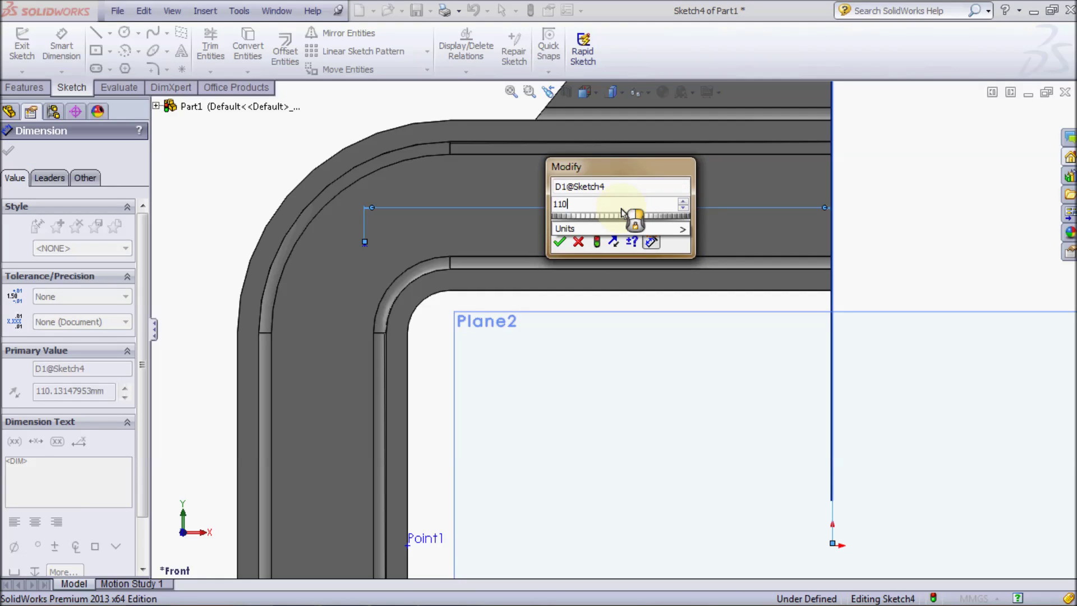
pyautogui.press('Return')
pyautogui.click(634, 401)
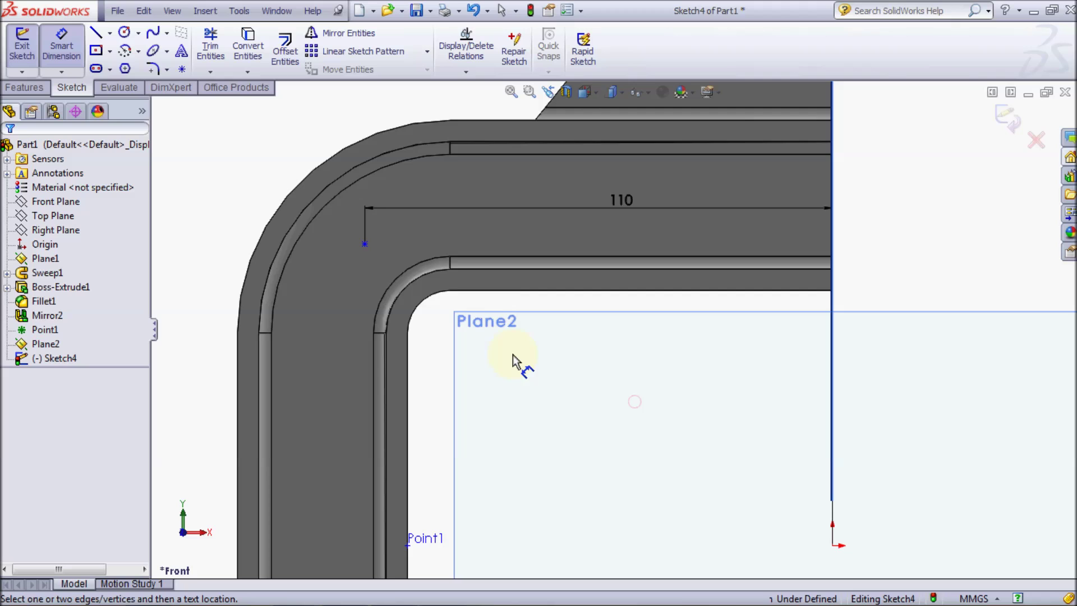
# Dimension the point 70 mm vertically from the origin and exit Sketch4.
pyautogui.click(365, 245)
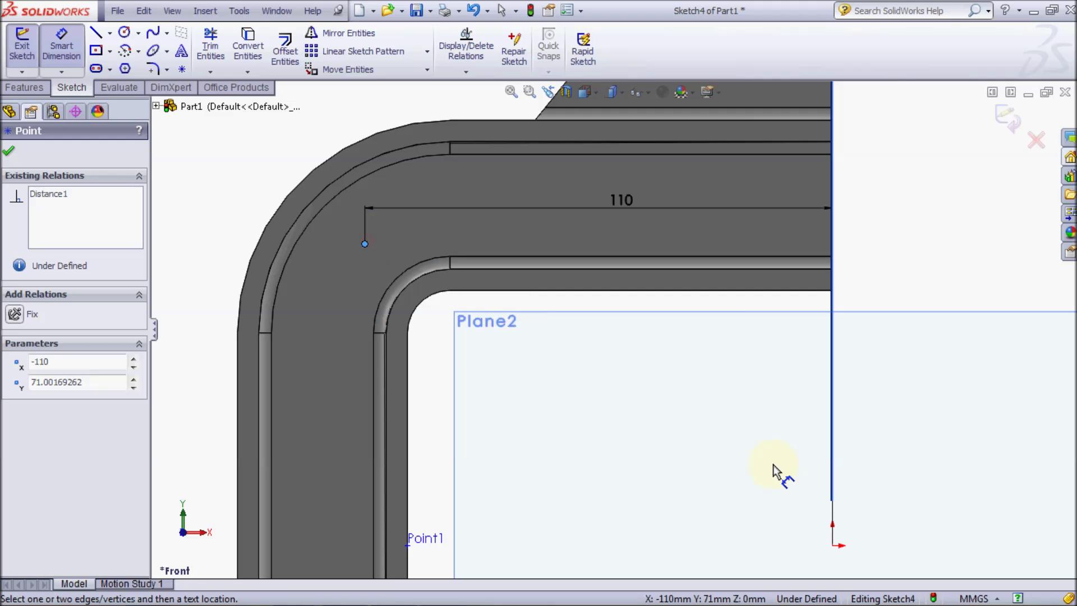
pyautogui.click(831, 544)
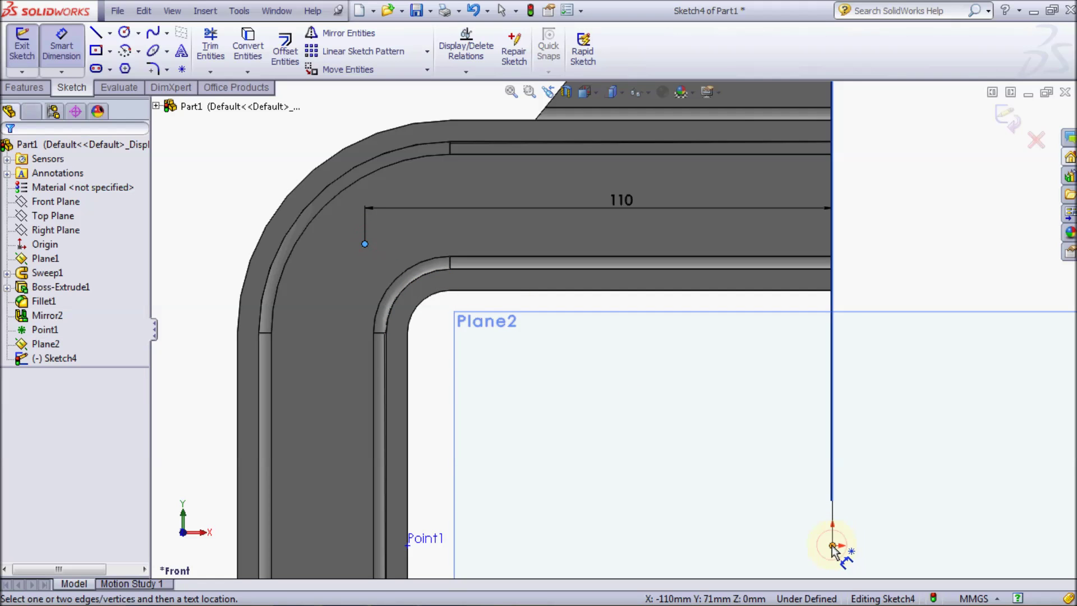
pyautogui.click(337, 394)
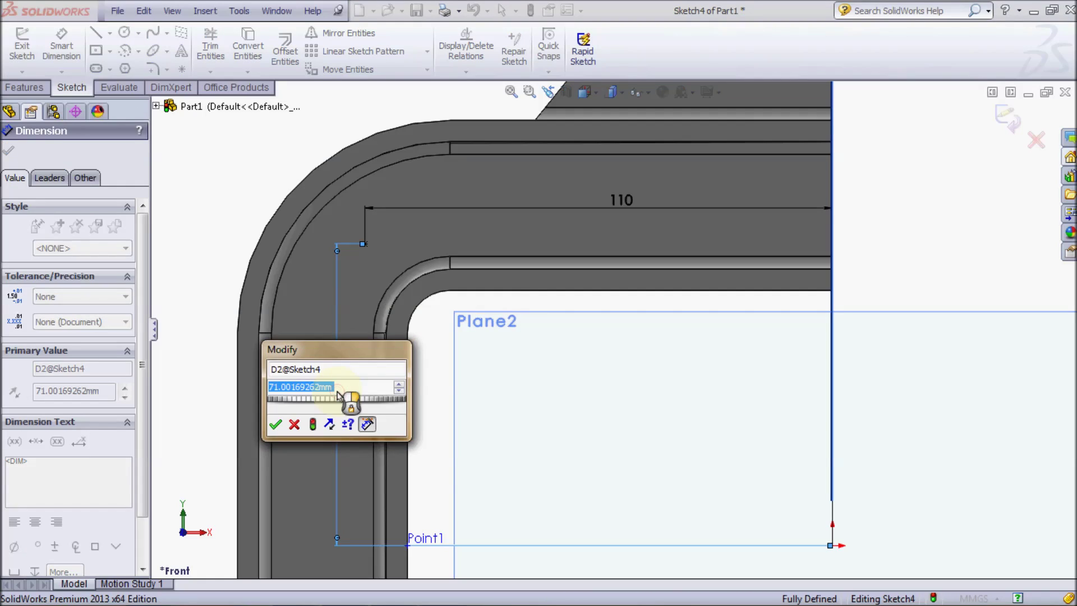
pyautogui.write('70')
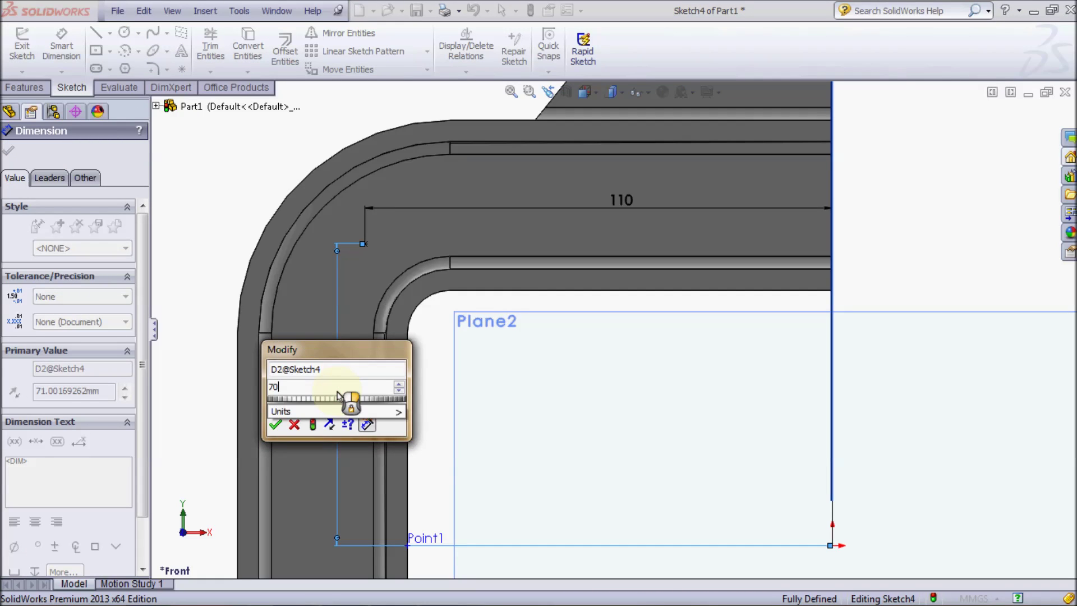
pyautogui.press('Return')
pyautogui.press('Escape')
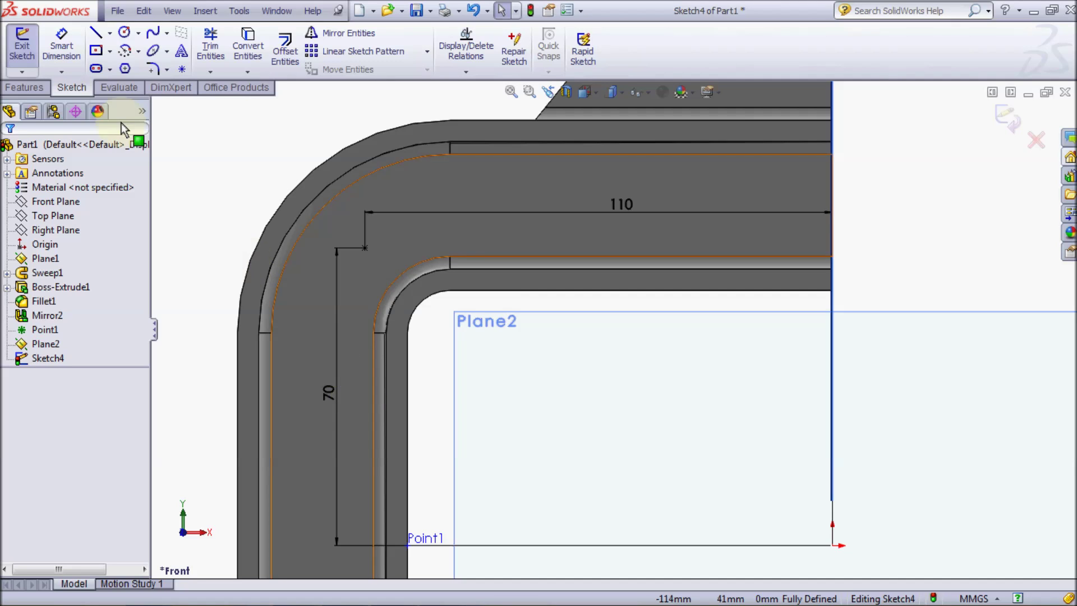
pyautogui.click(20, 50)
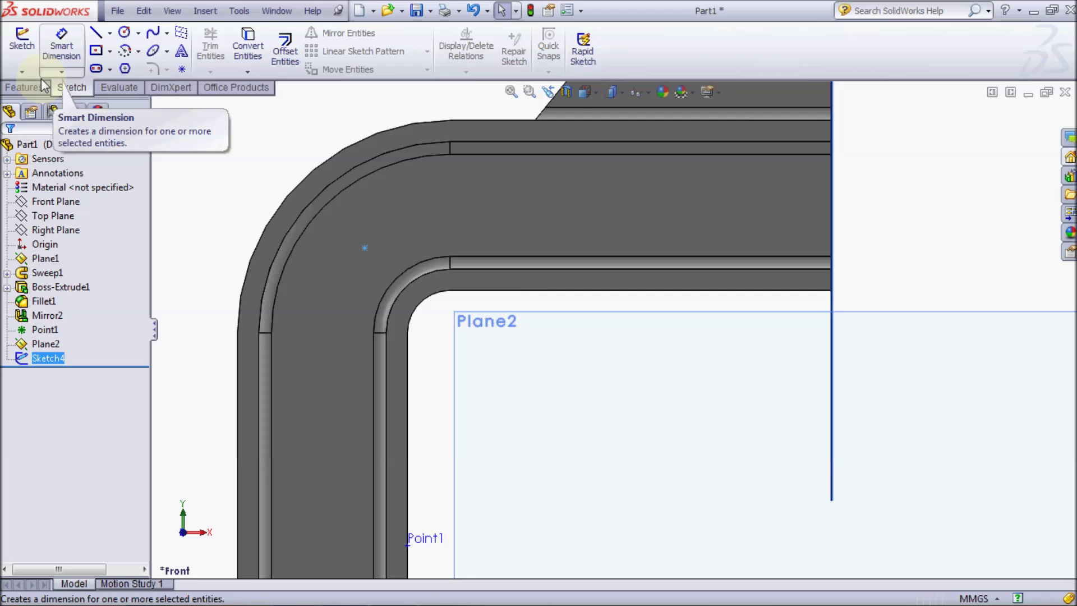
pyautogui.click(32, 92)
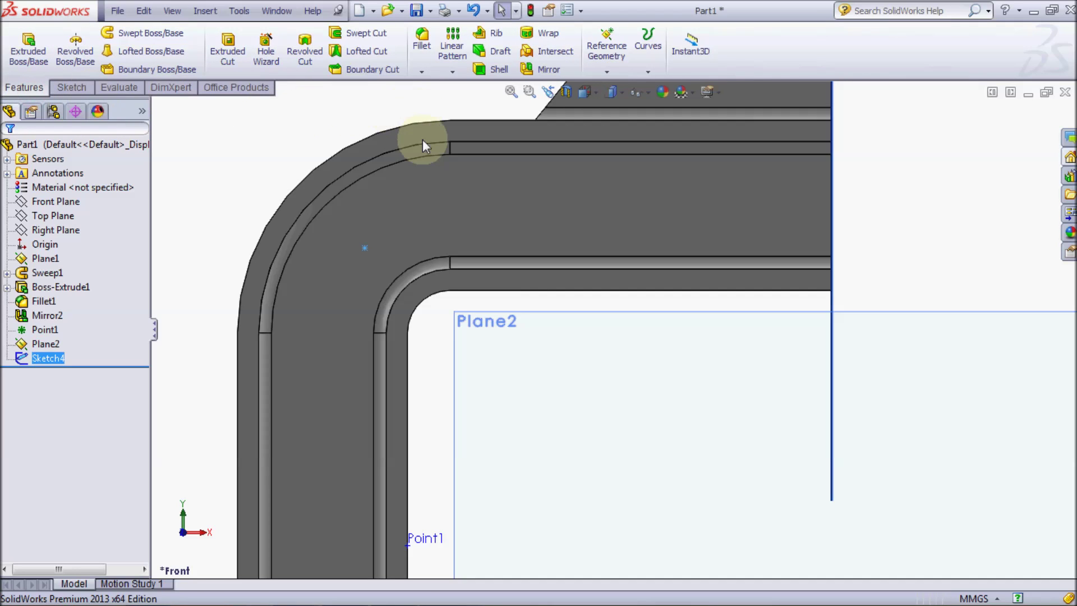
# Create Point2 by projecting Sketch4's point onto Plane2.
pyautogui.click(607, 70)
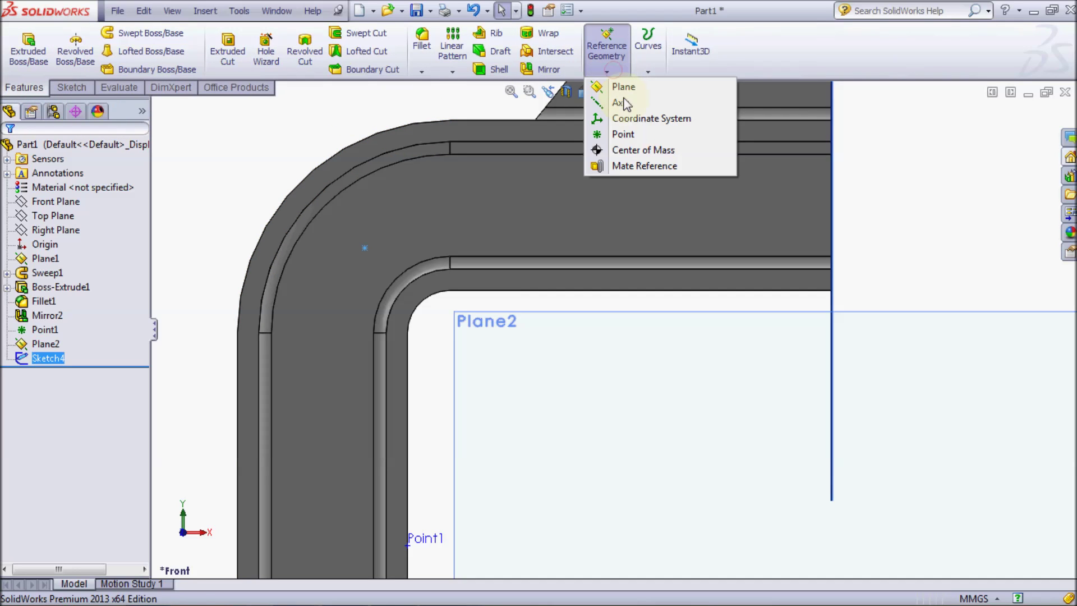
pyautogui.click(628, 134)
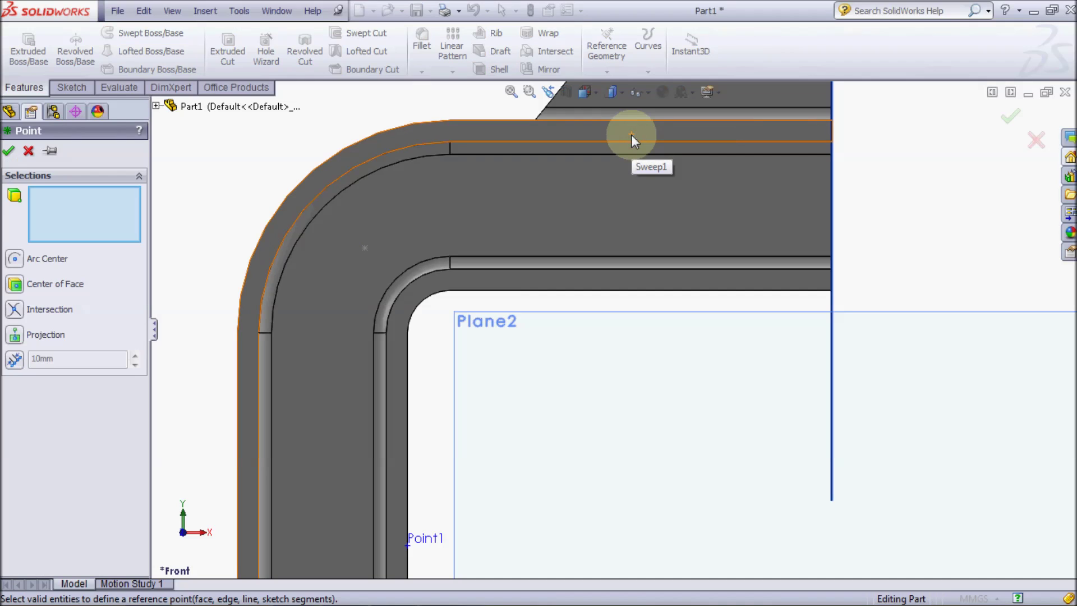
pyautogui.click(364, 247)
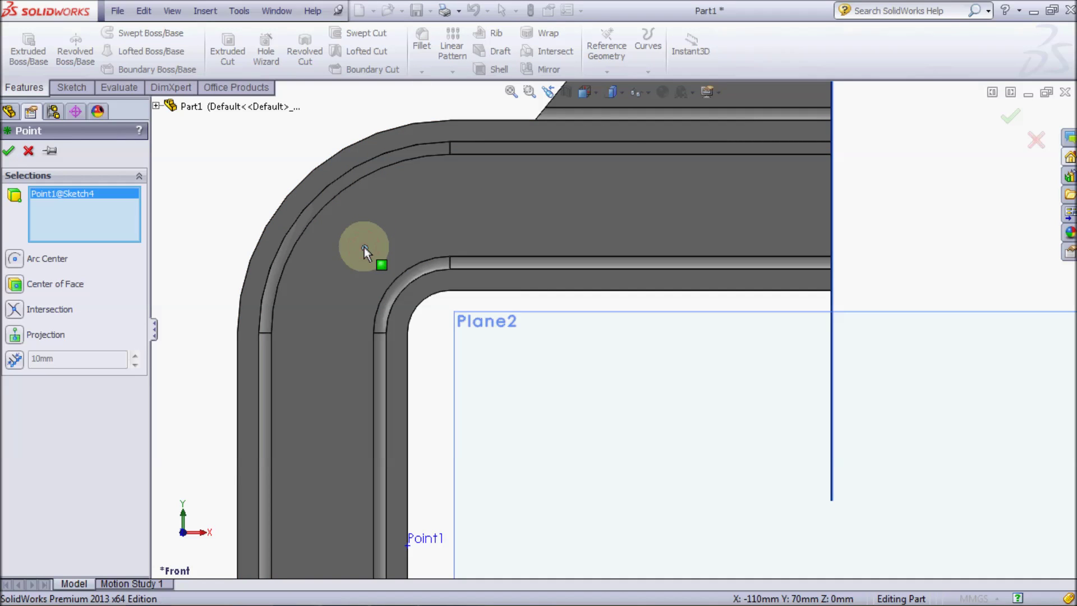
pyautogui.click(156, 106)
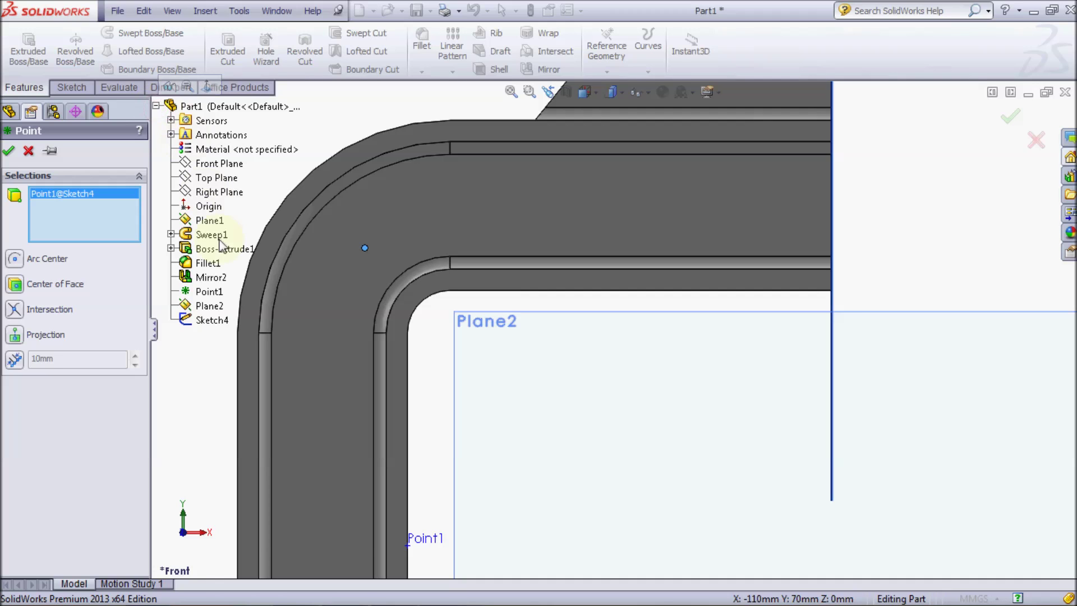
pyautogui.click(212, 306)
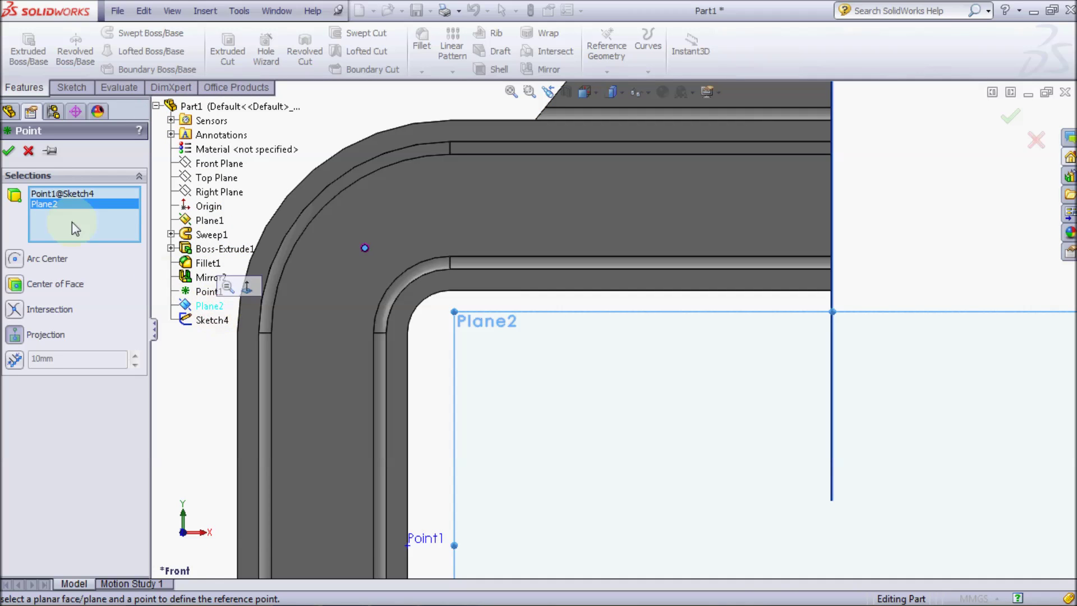
pyautogui.click(12, 150)
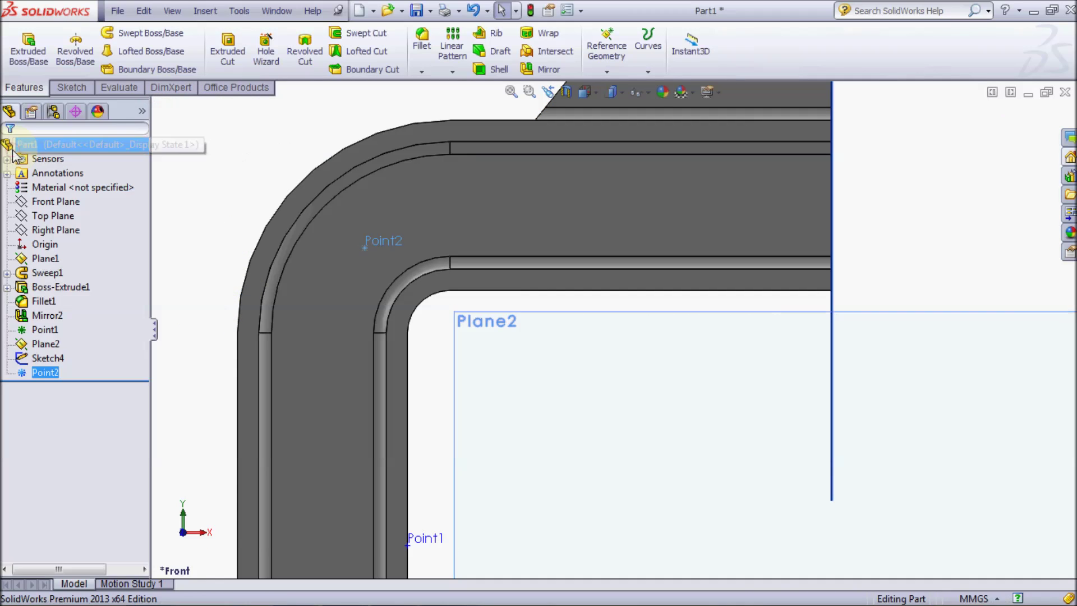
pyautogui.rightClick(65, 160)
# Add a Simulation Data sensor averaging SY: Y Normal Stress in N/mm^2 (MPa) at Point2.
pyautogui.click(95, 170)
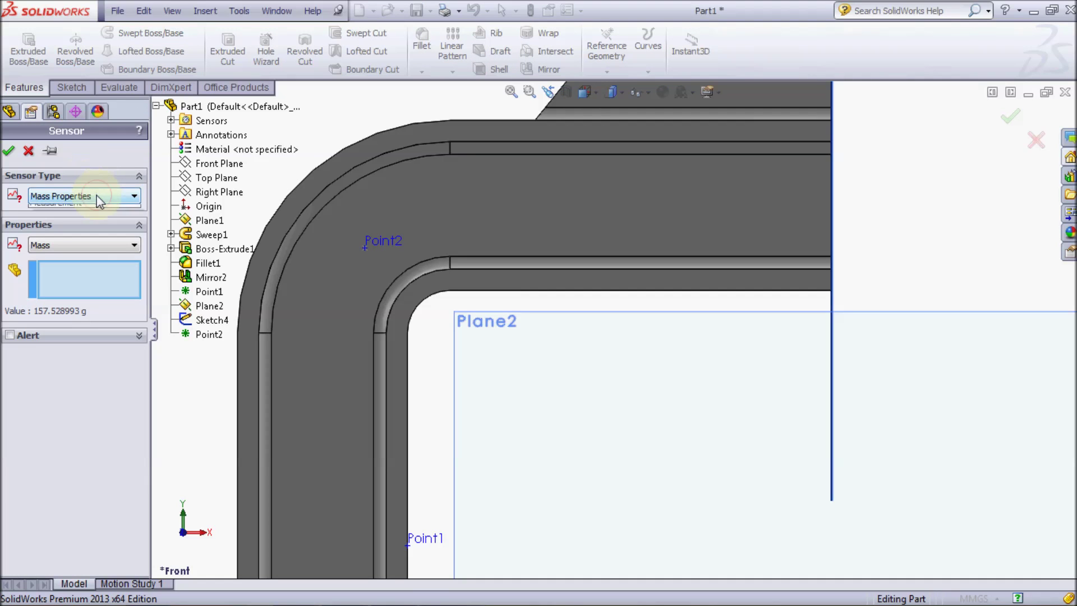
pyautogui.click(96, 196)
pyautogui.click(96, 209)
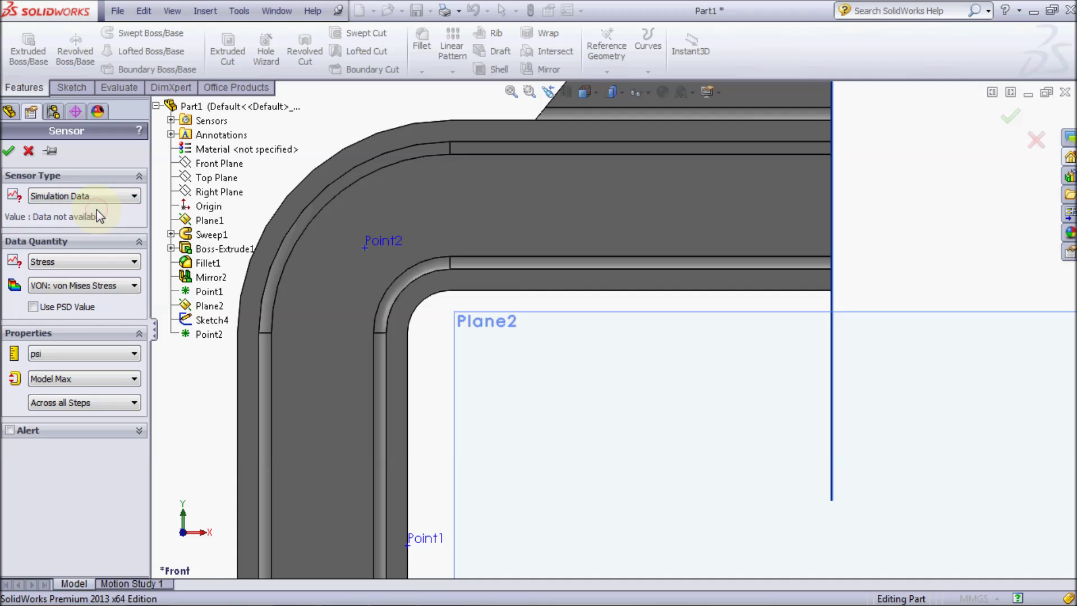
pyautogui.click(100, 285)
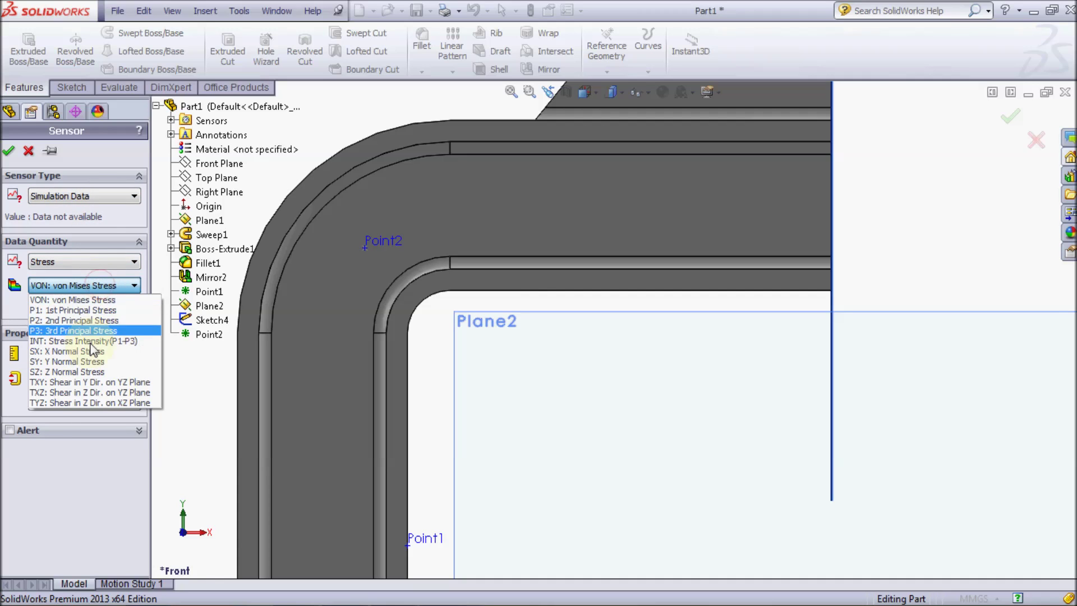
pyautogui.click(90, 362)
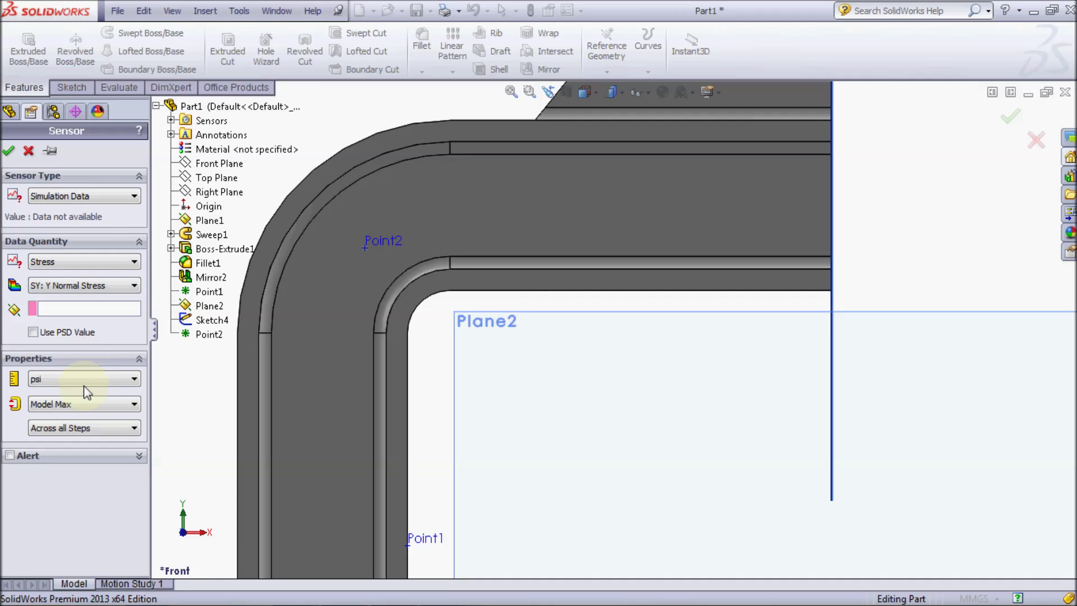
pyautogui.click(83, 386)
pyautogui.click(83, 427)
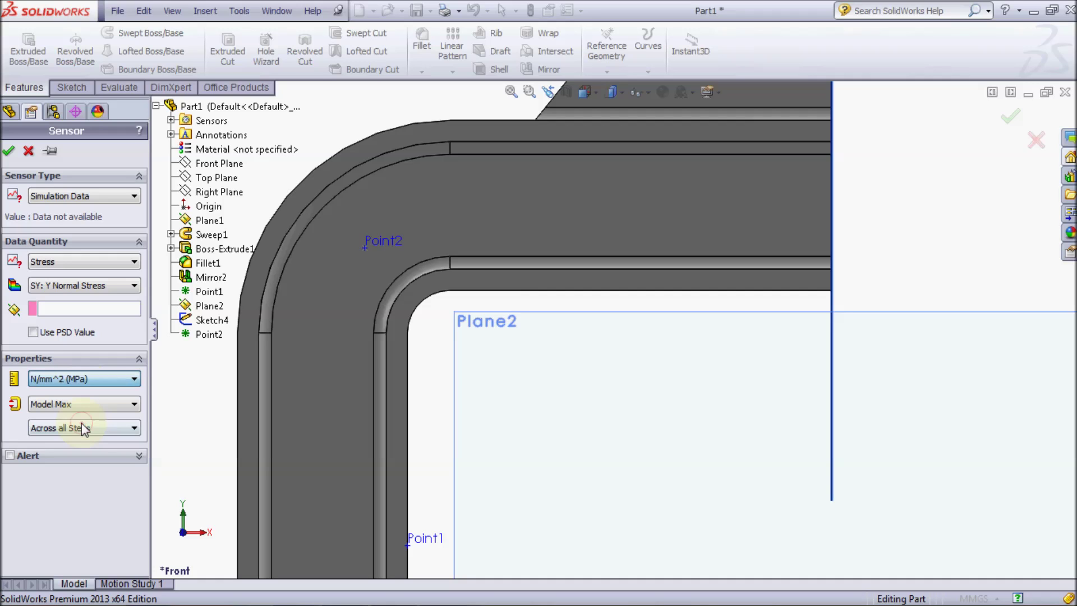
pyautogui.click(84, 405)
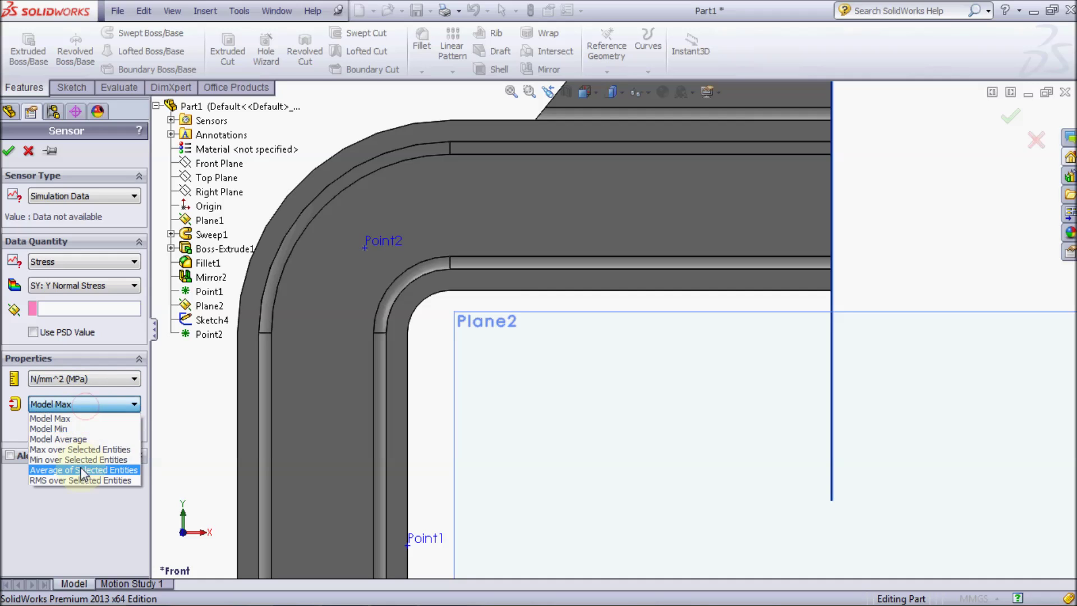
pyautogui.click(81, 471)
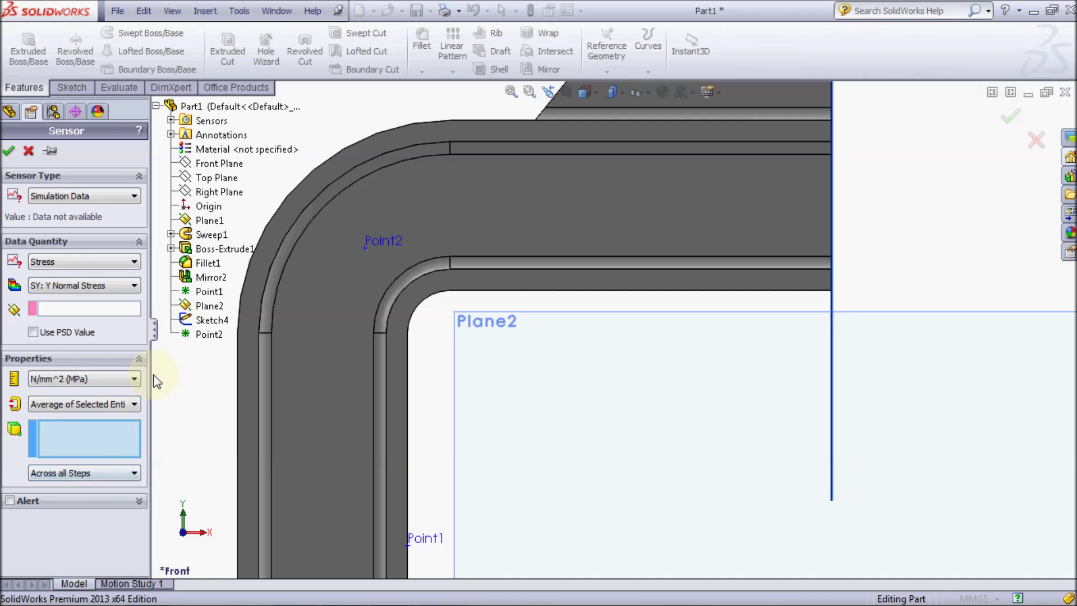
pyautogui.click(217, 335)
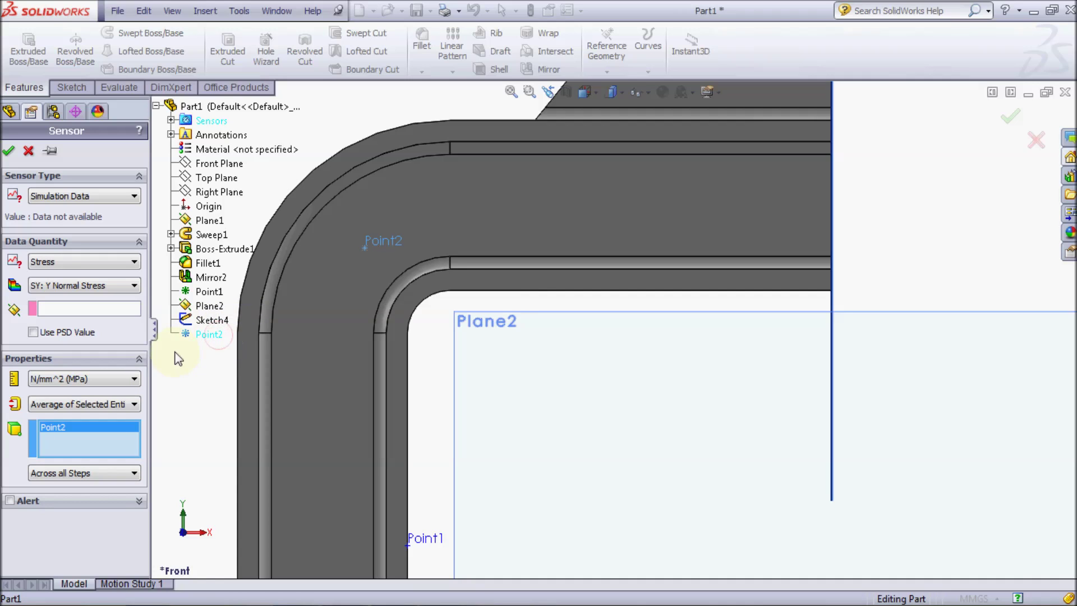
pyautogui.click(8, 150)
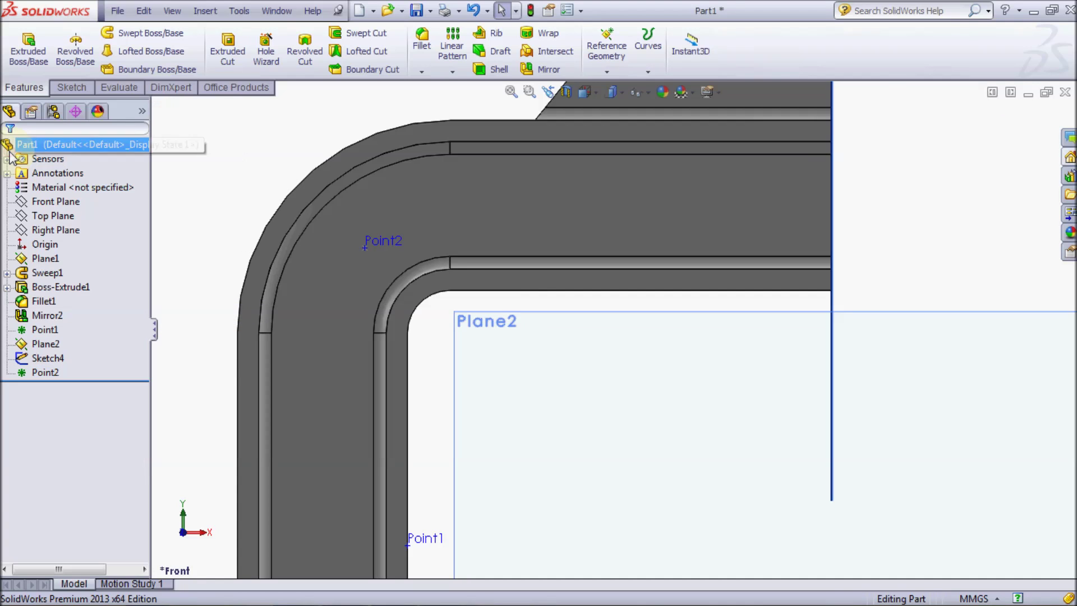
# Show sensors Stress1 and Stress2, fit the view, and save the part as CBar.
pyautogui.click(7, 160)
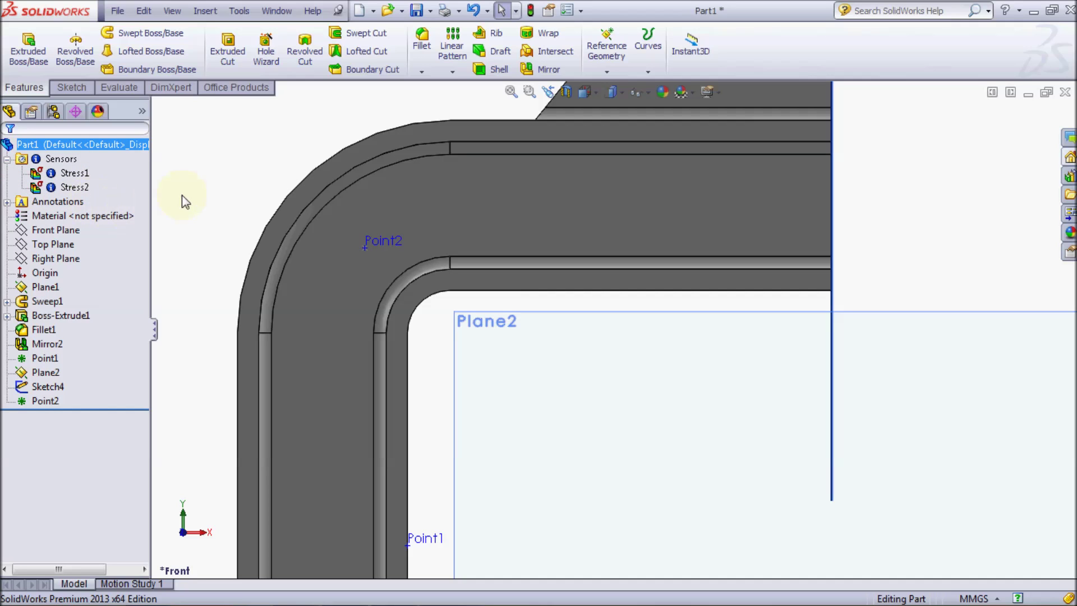
pyautogui.click(510, 93)
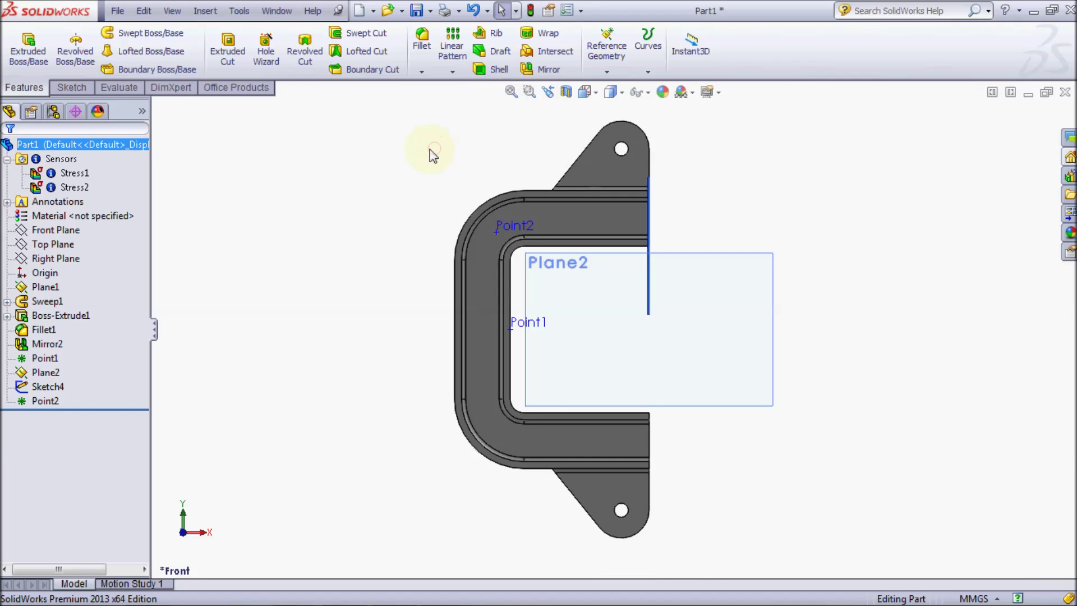
pyautogui.click(417, 10)
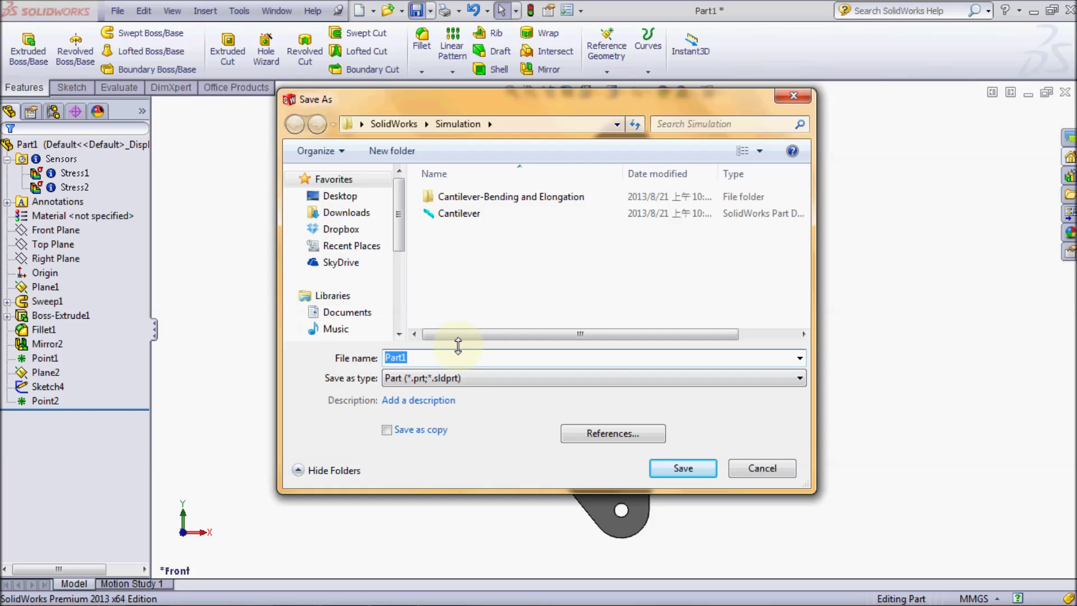
pyautogui.write('CBar')
pyautogui.click(688, 472)
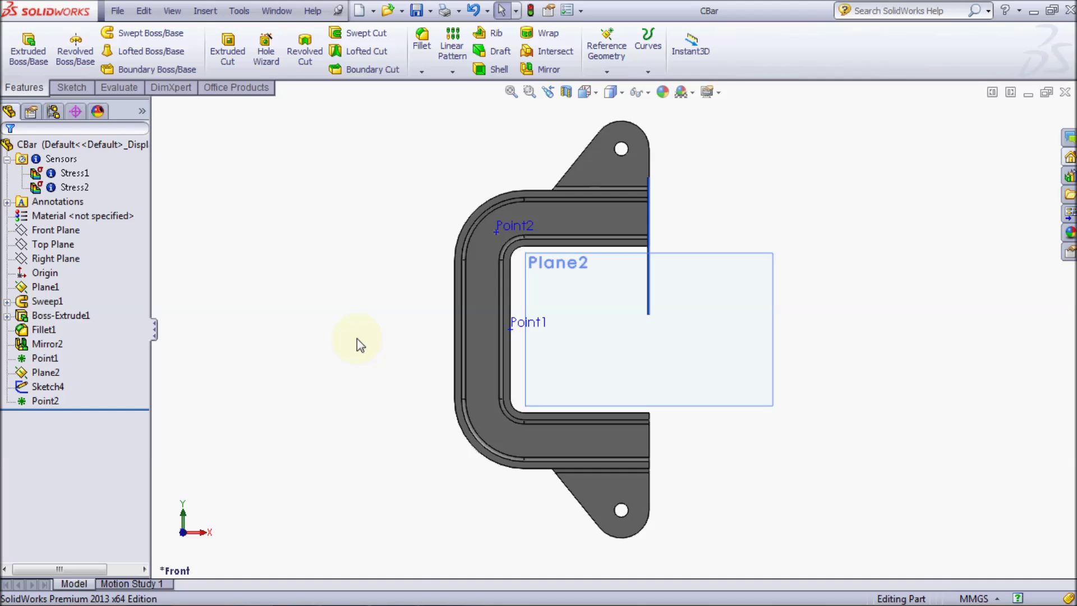
# Load the Simulation add-in and create a static study named Static Force 2000N.
pyautogui.click(258, 92)
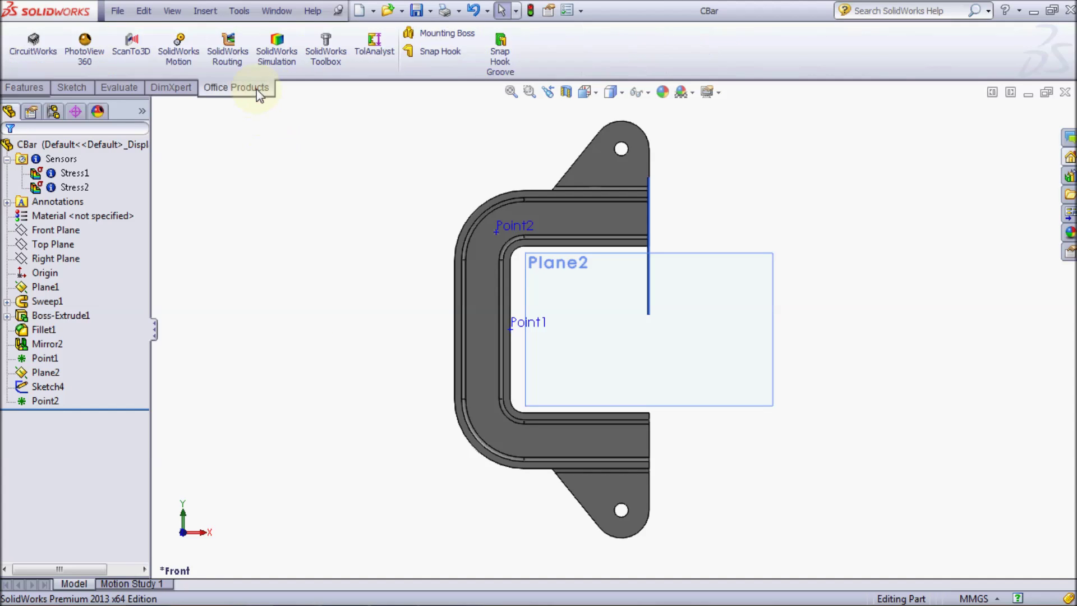
pyautogui.click(273, 68)
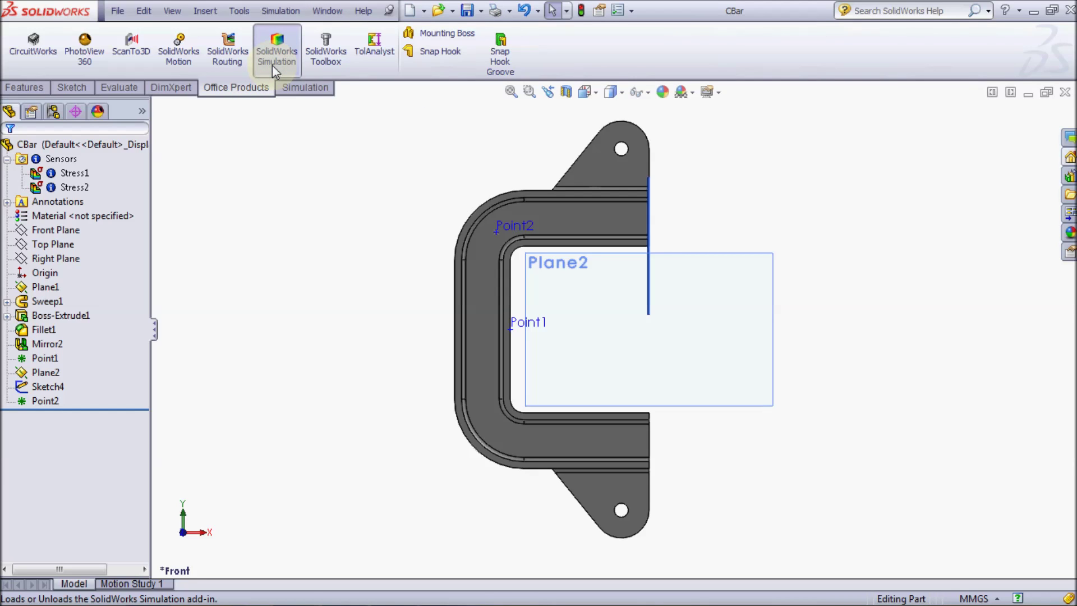
pyautogui.click(304, 88)
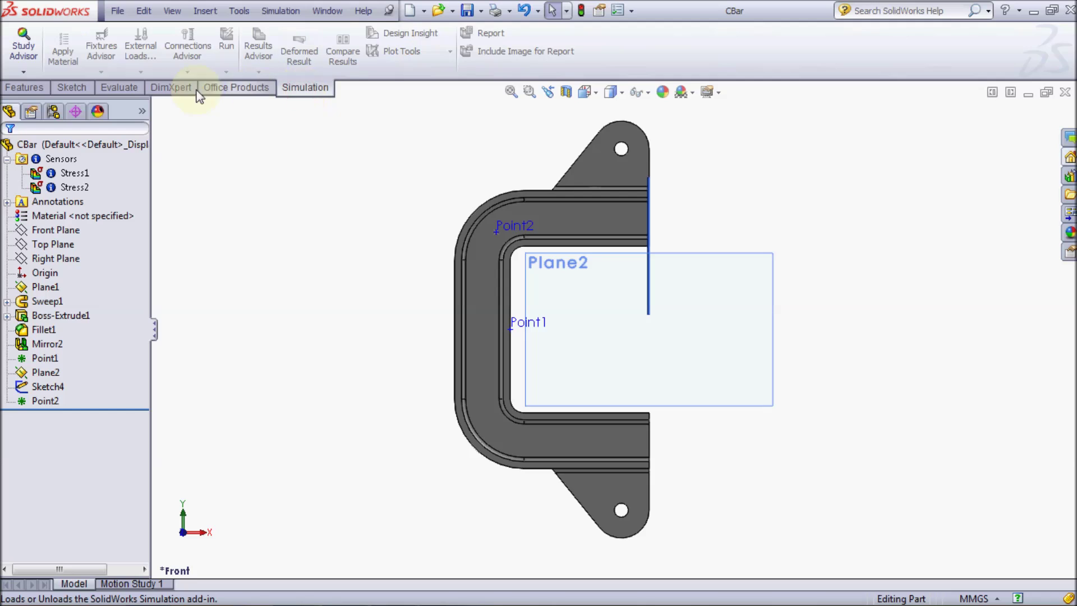
pyautogui.click(25, 72)
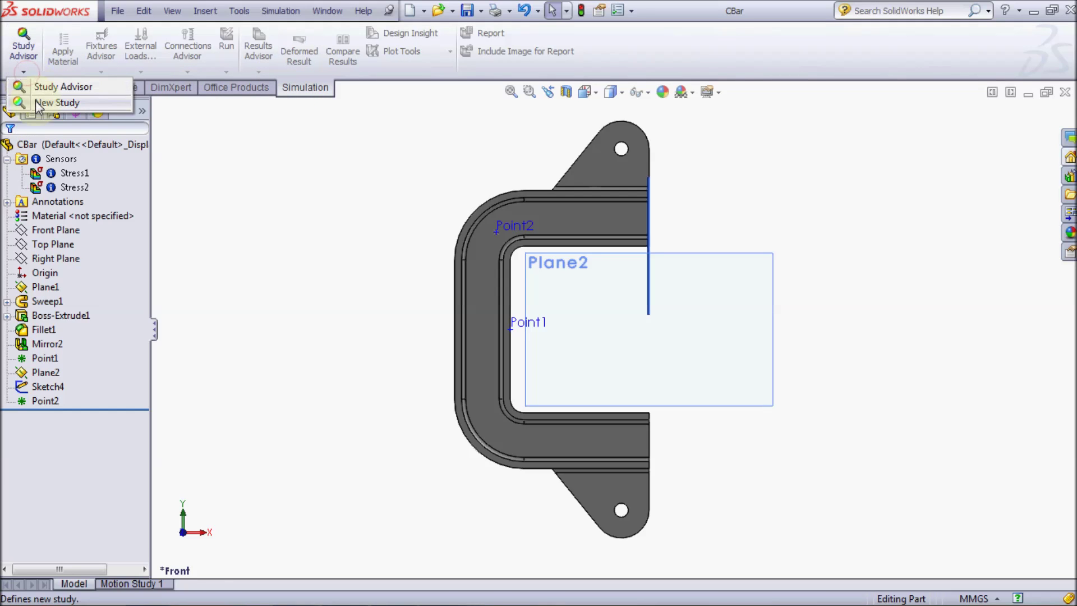
pyautogui.click(36, 102)
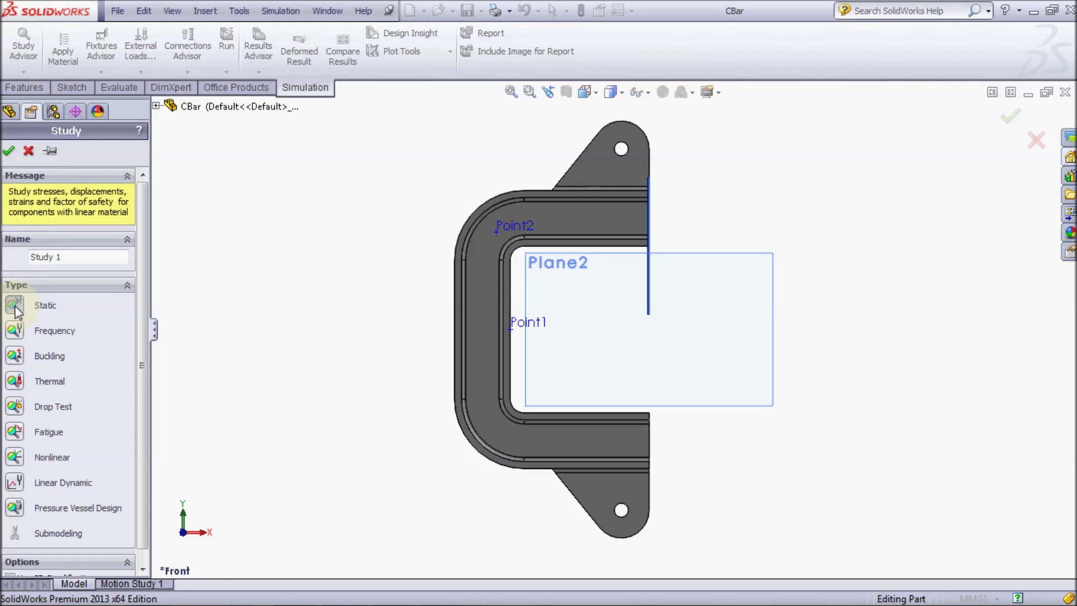
pyautogui.click(93, 257)
pyautogui.write('Static Force 2000N')
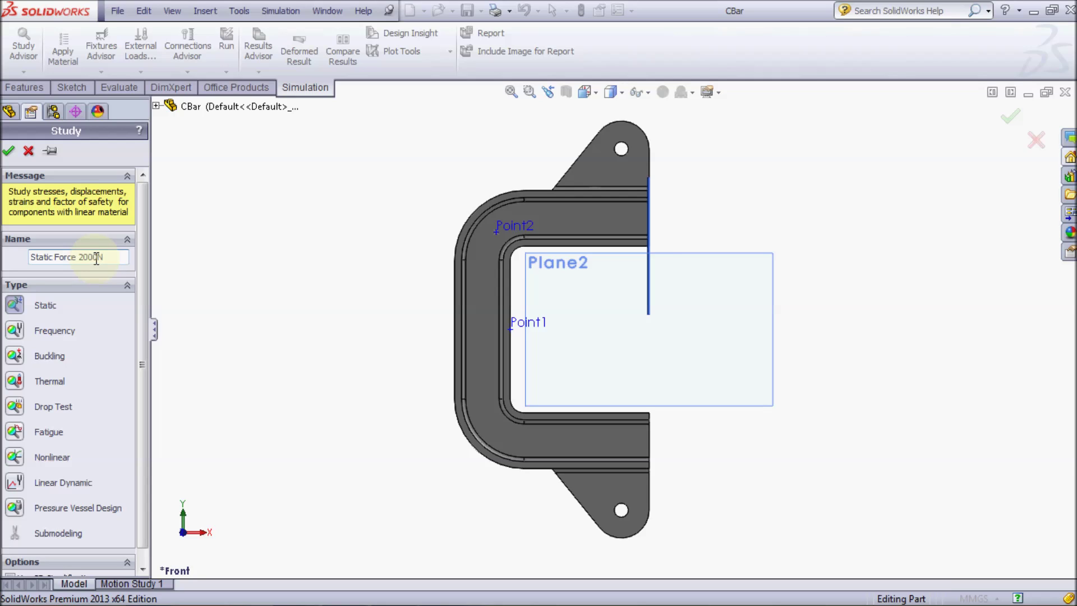
pyautogui.click(8, 151)
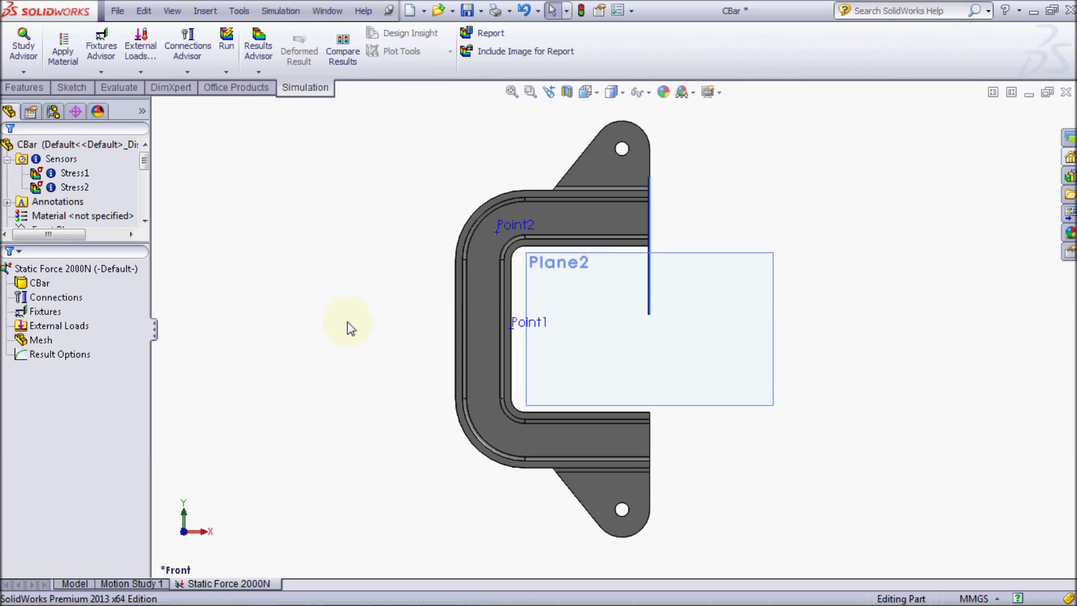
pyautogui.click(282, 11)
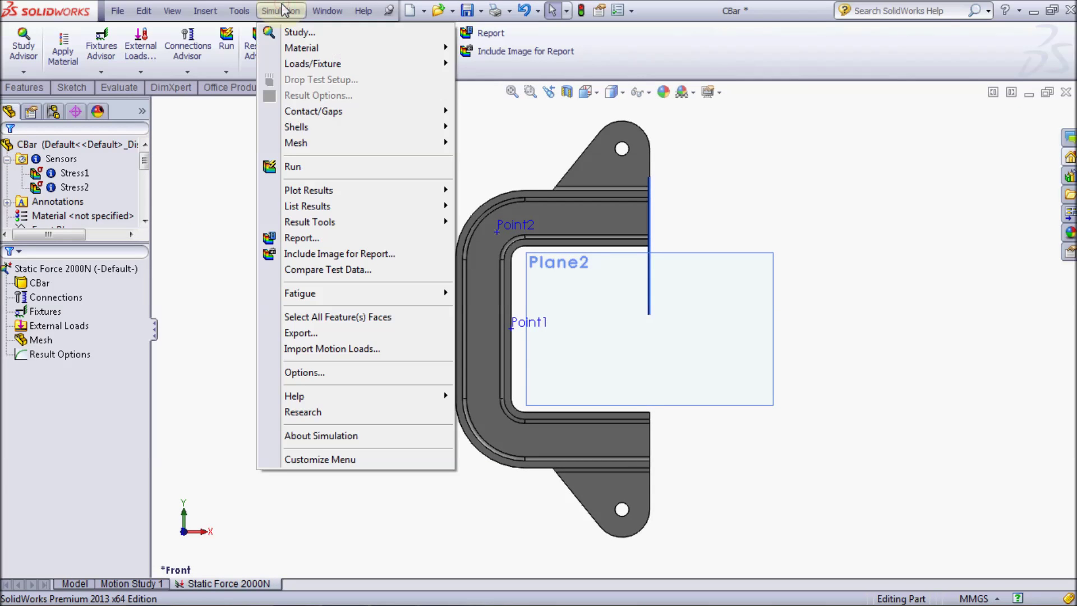
pyautogui.click(321, 372)
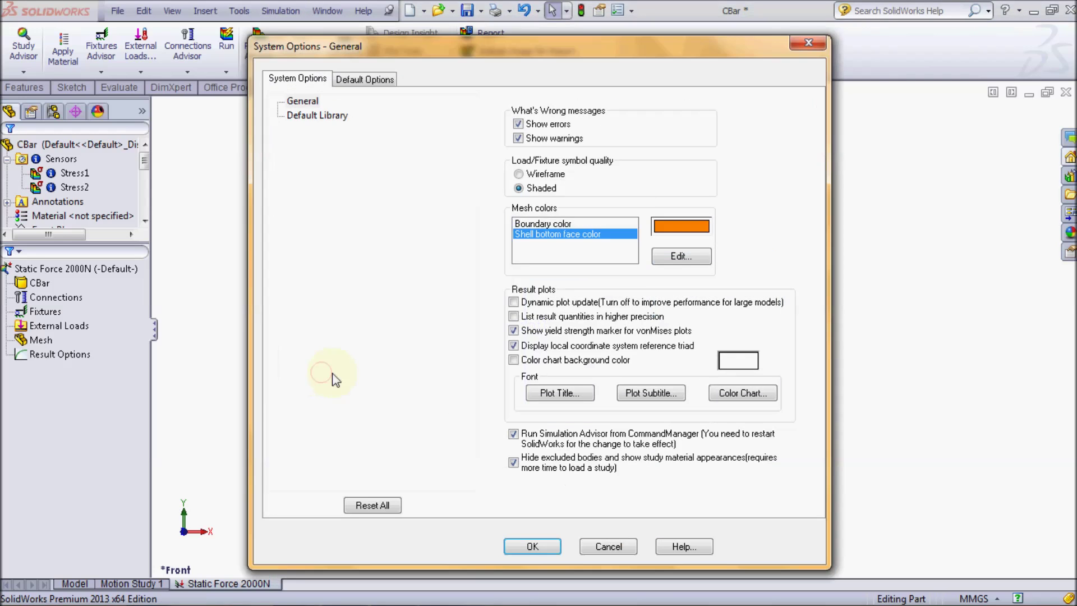
pyautogui.click(365, 79)
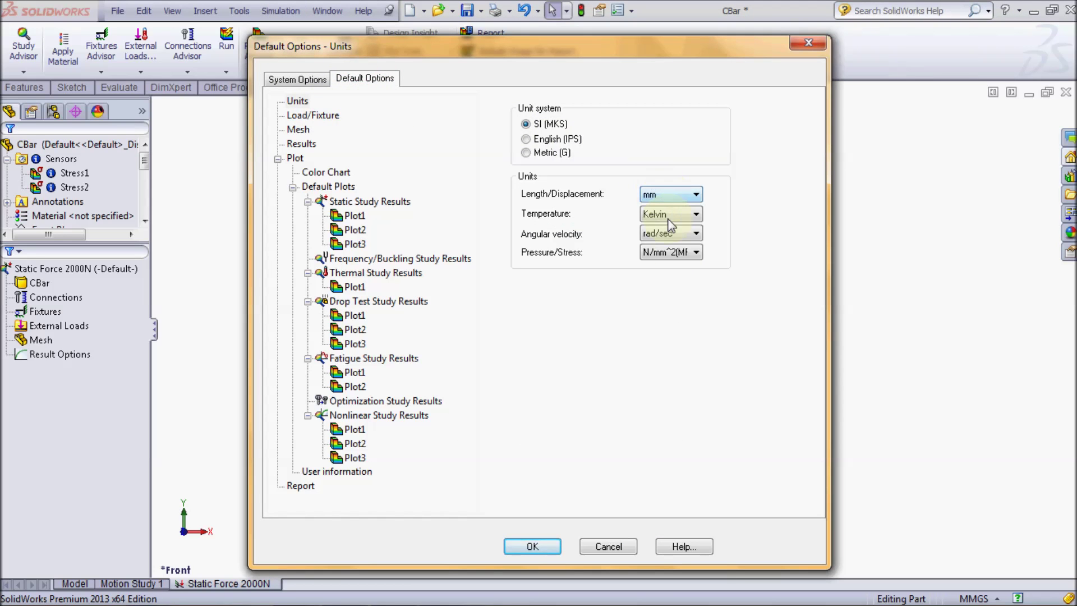
pyautogui.click(523, 549)
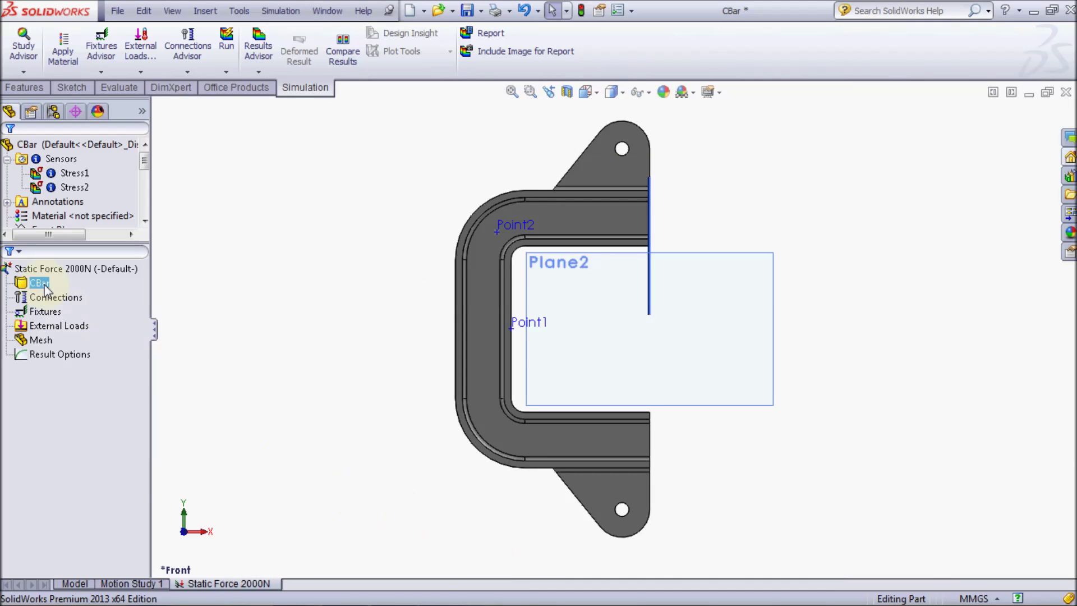
# Assign Alloy Steel to CBar and close the material window.
pyautogui.rightClick(38, 282)
pyautogui.click(73, 294)
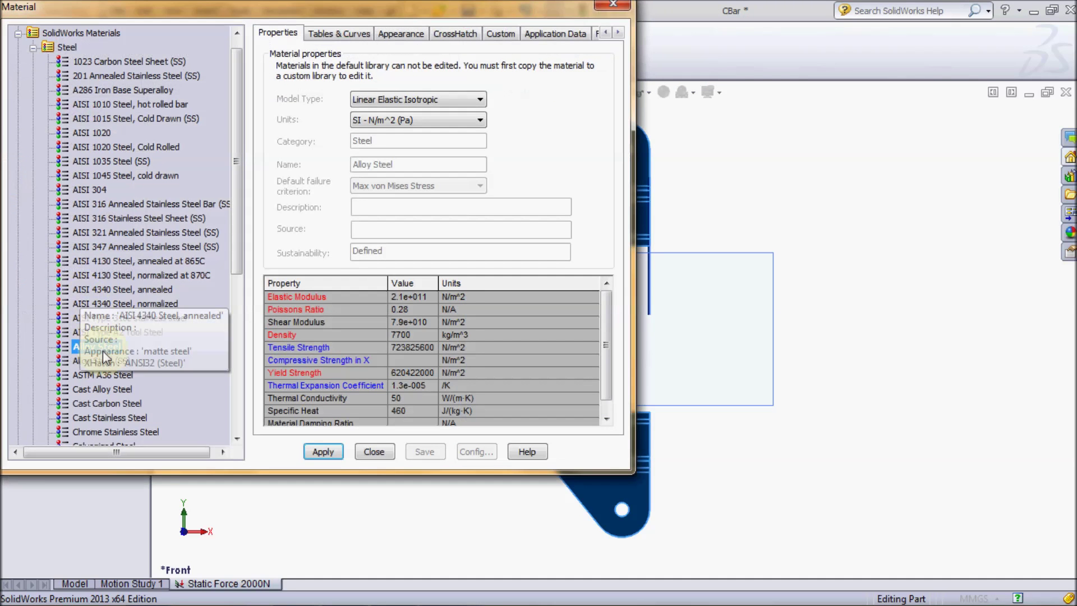
pyautogui.click(101, 347)
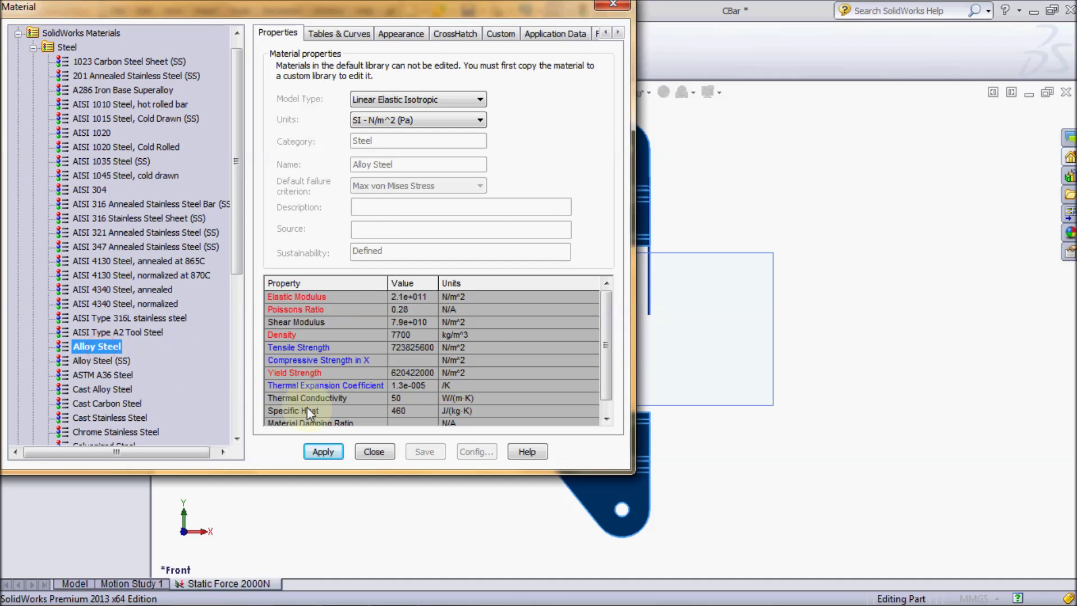
pyautogui.click(324, 452)
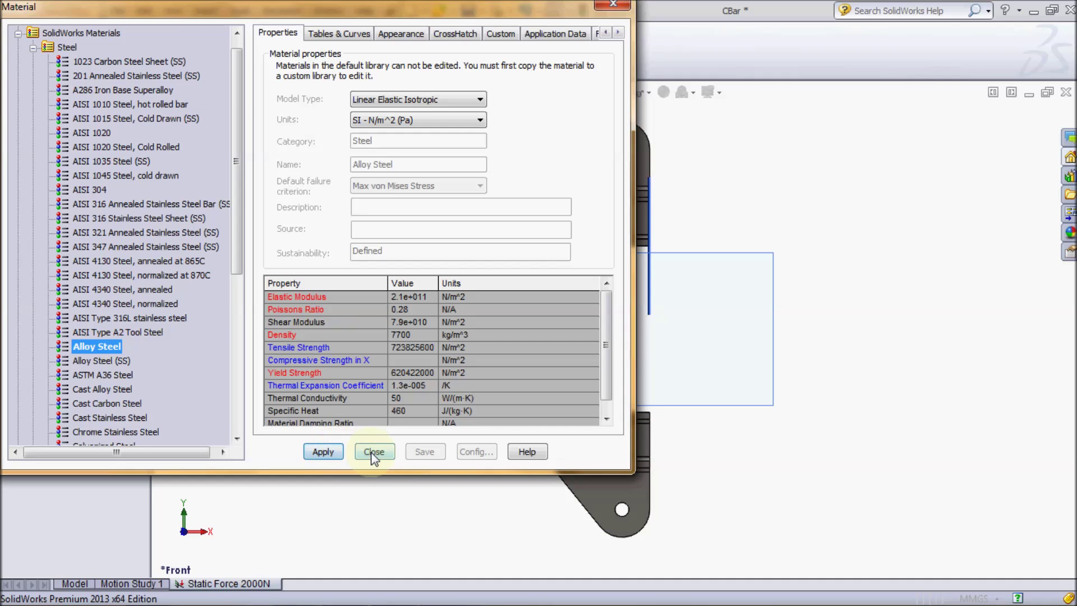
pyautogui.click(374, 452)
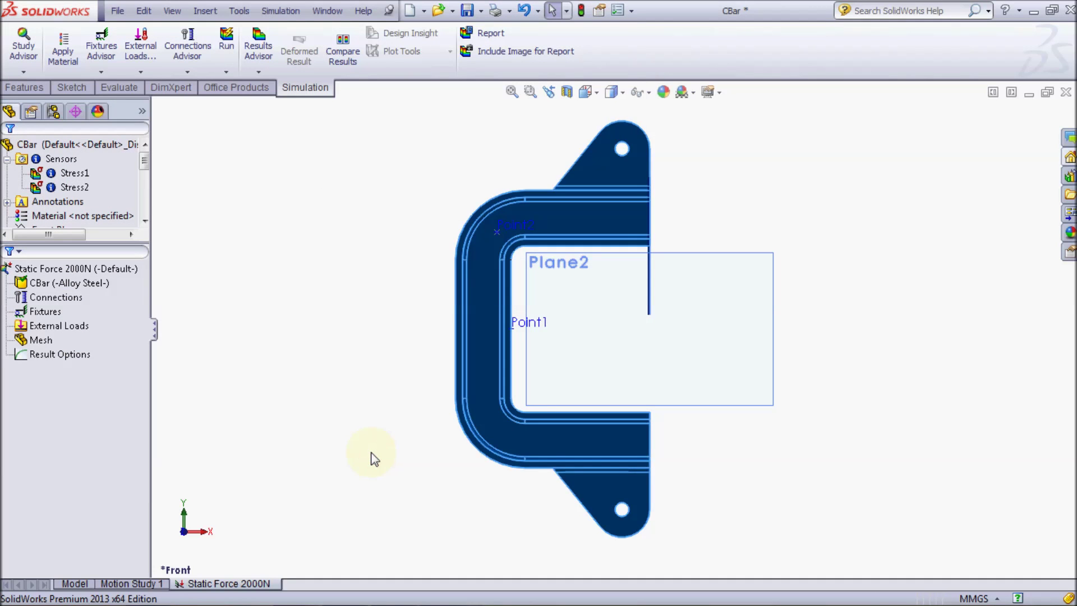
pyautogui.click(371, 453)
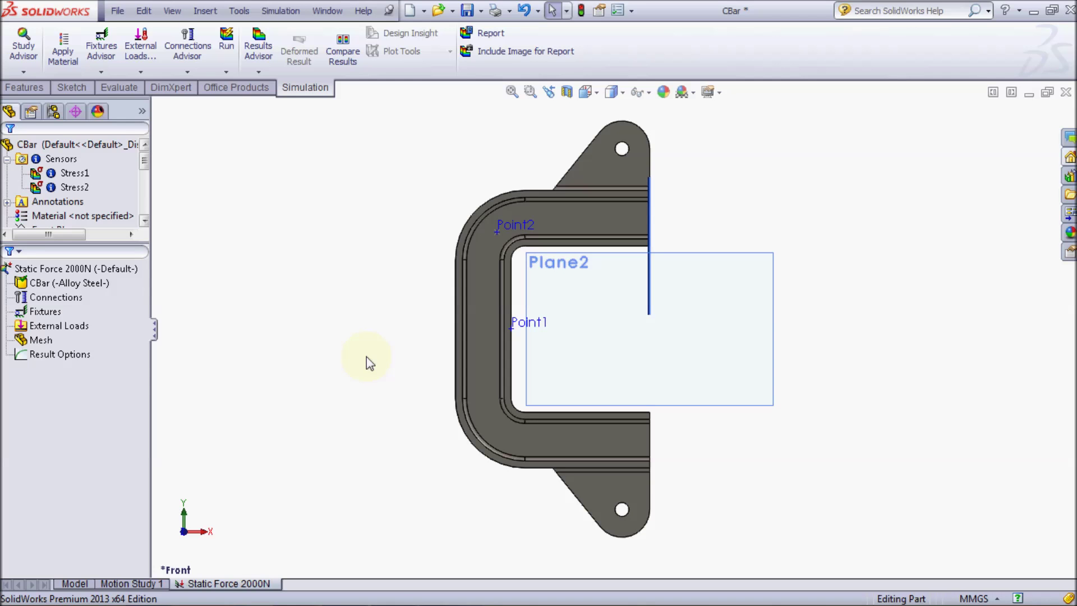
# Mesh the part at default density and switch to a Dimetric view.
pyautogui.rightClick(38, 340)
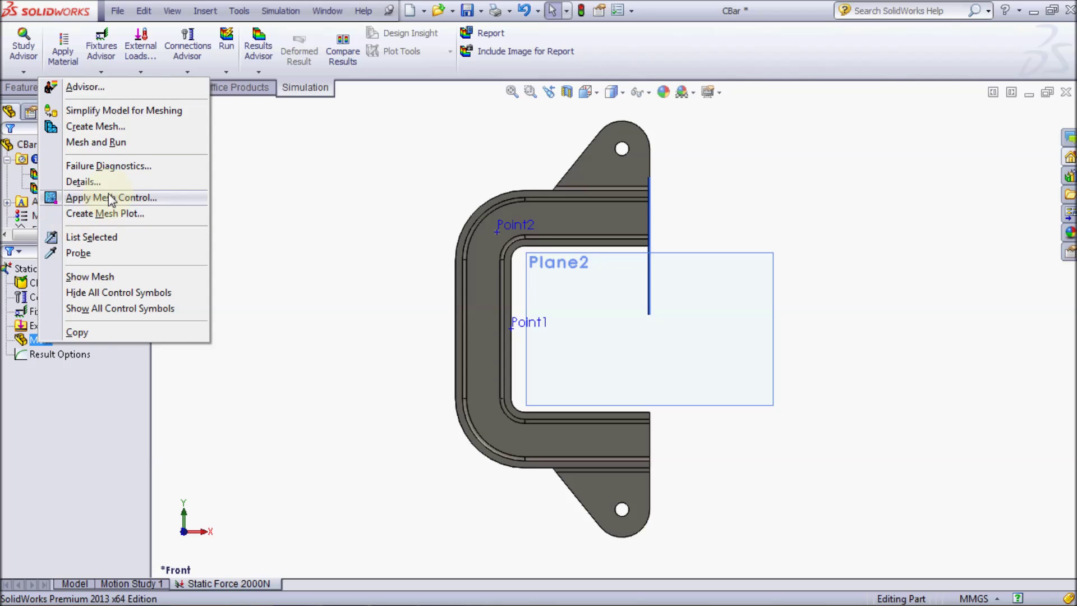
pyautogui.click(107, 127)
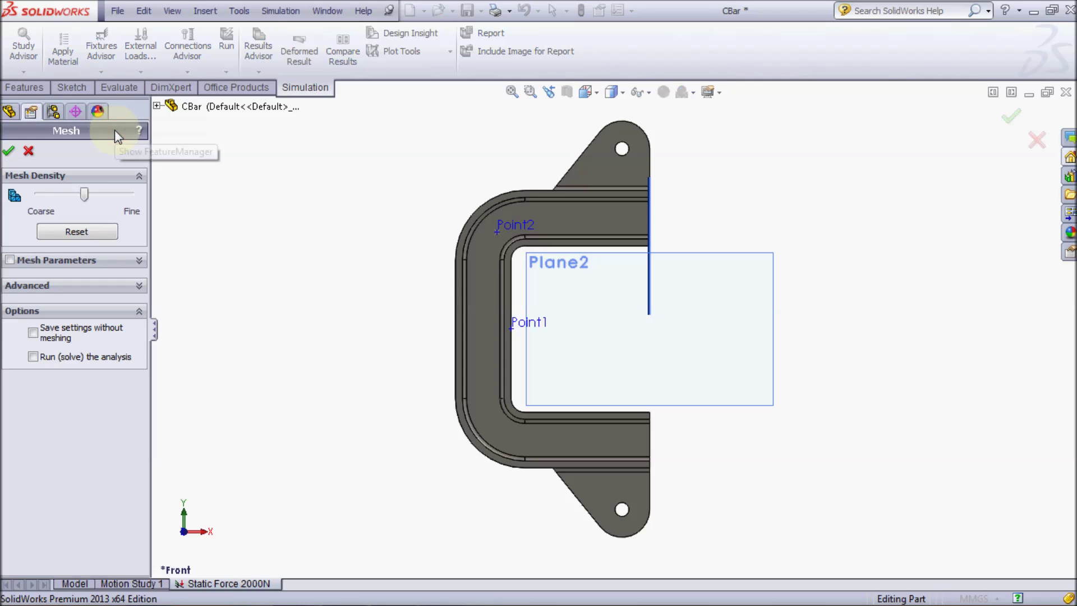
pyautogui.click(9, 153)
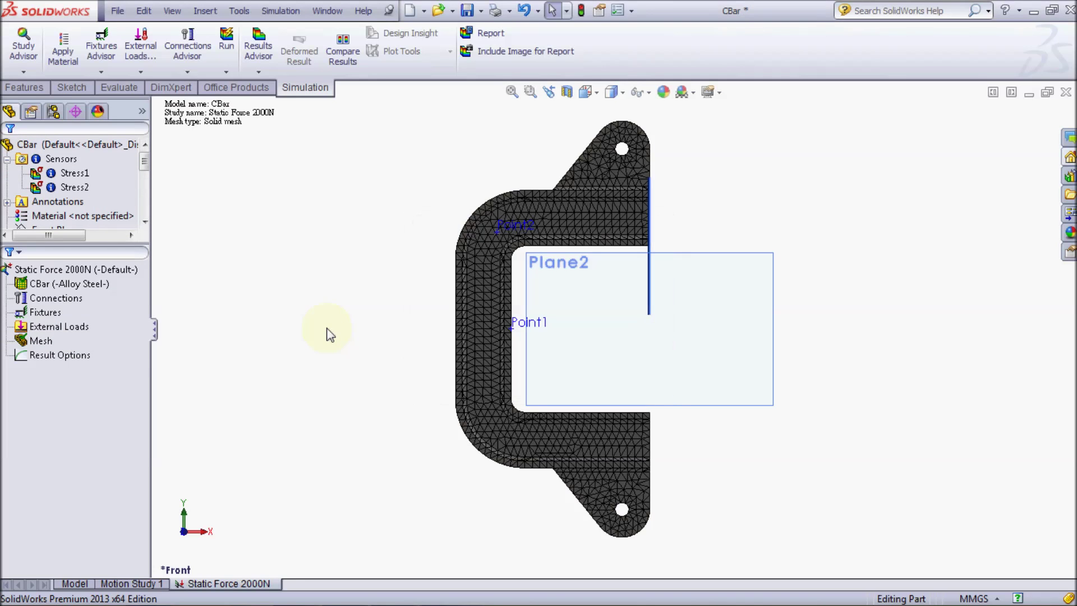
pyautogui.click(587, 93)
pyautogui.click(666, 132)
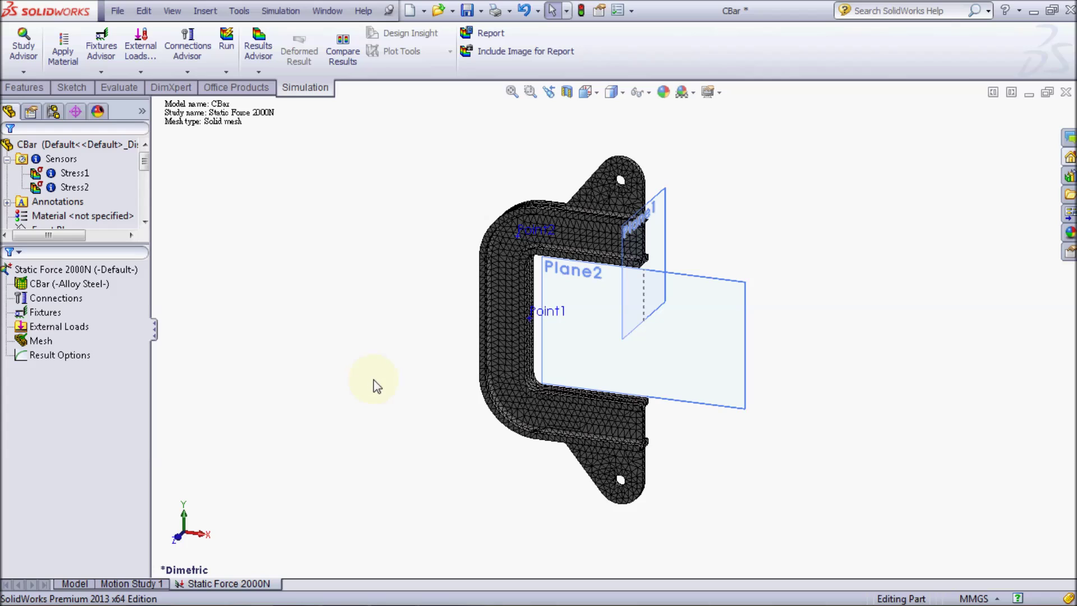
# Regenerate the mesh with the density slider set to Fine.
pyautogui.rightClick(33, 341)
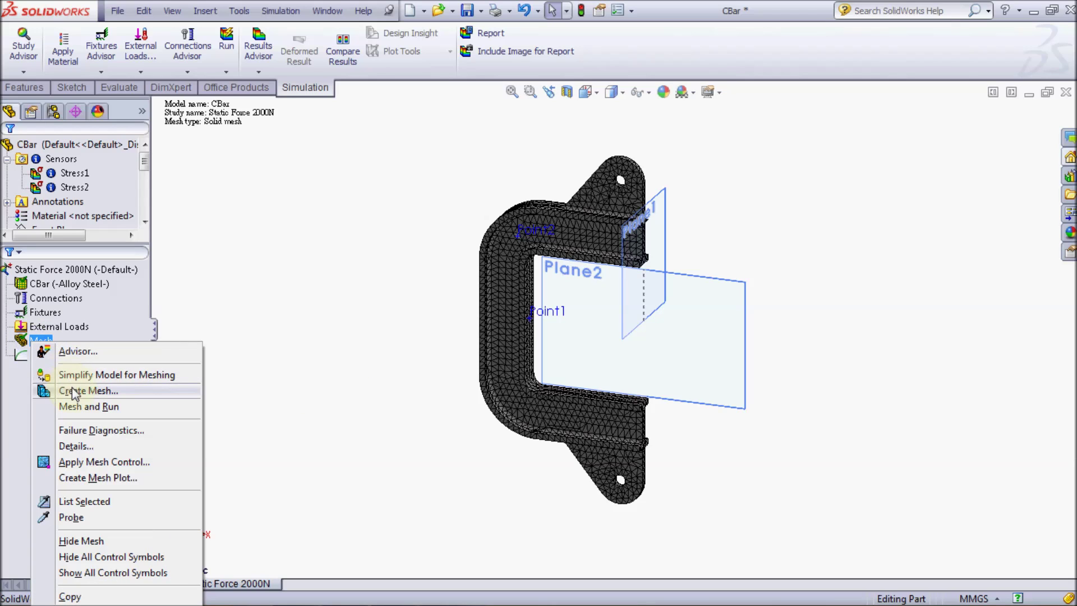
pyautogui.click(74, 392)
pyautogui.moveTo(79, 189); pyautogui.dragTo(87, 196)
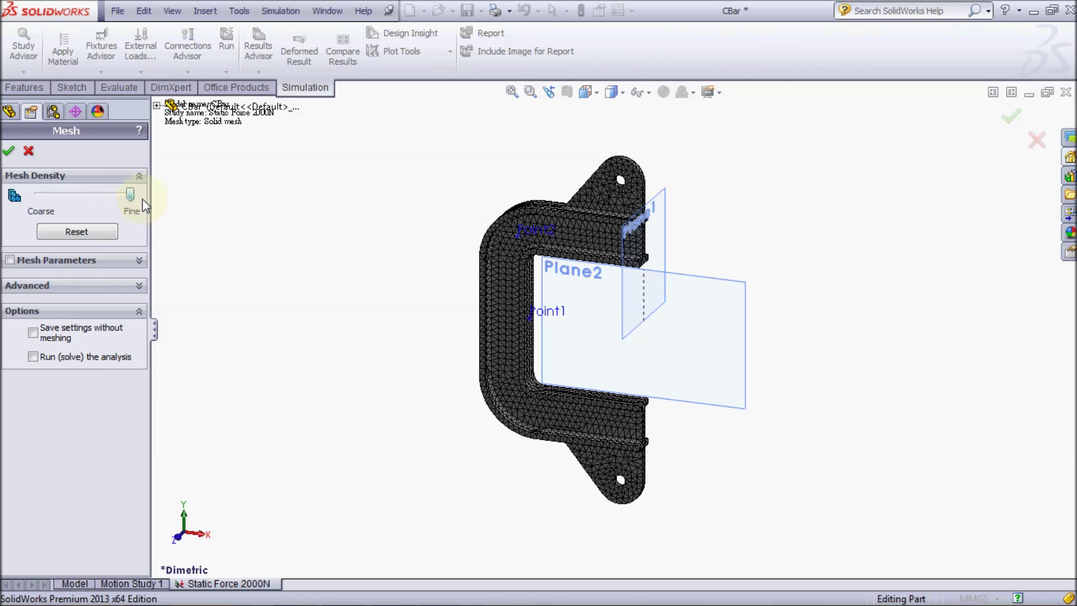
pyautogui.click(8, 150)
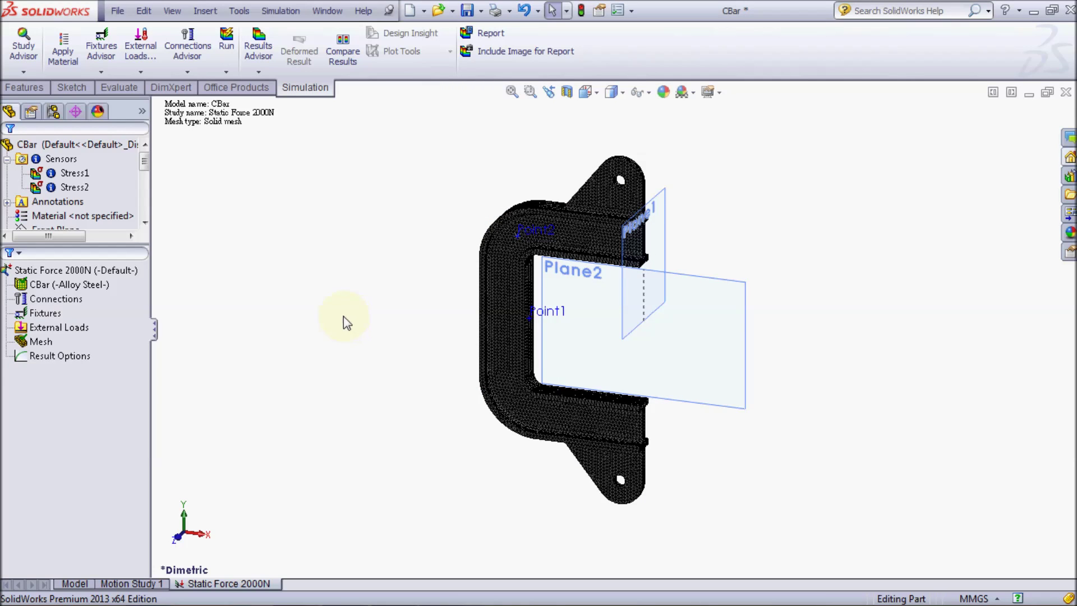
pyautogui.rightClick(39, 344)
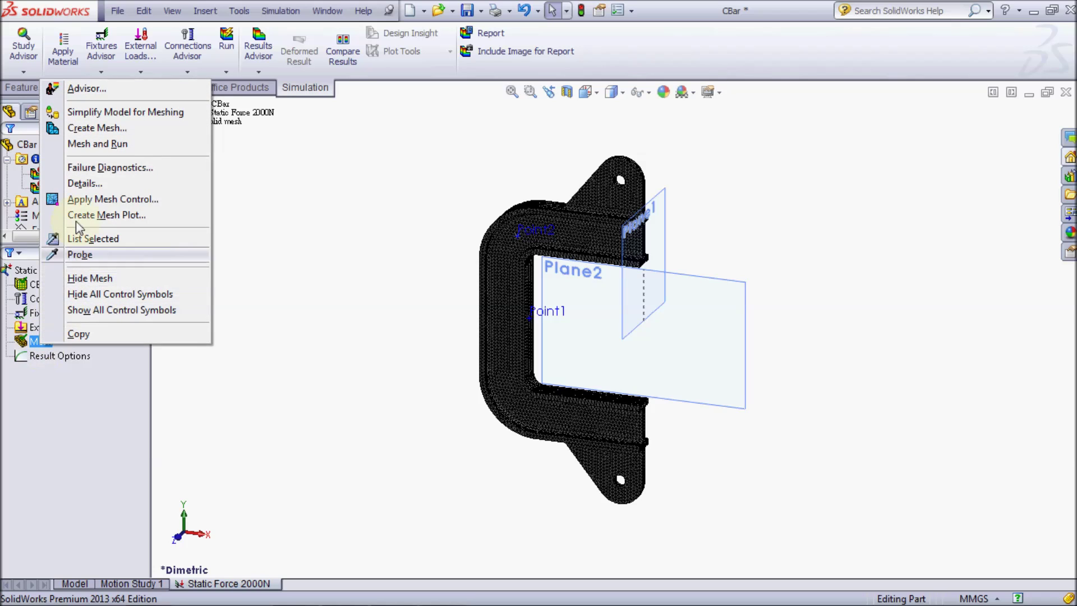
pyautogui.click(86, 183)
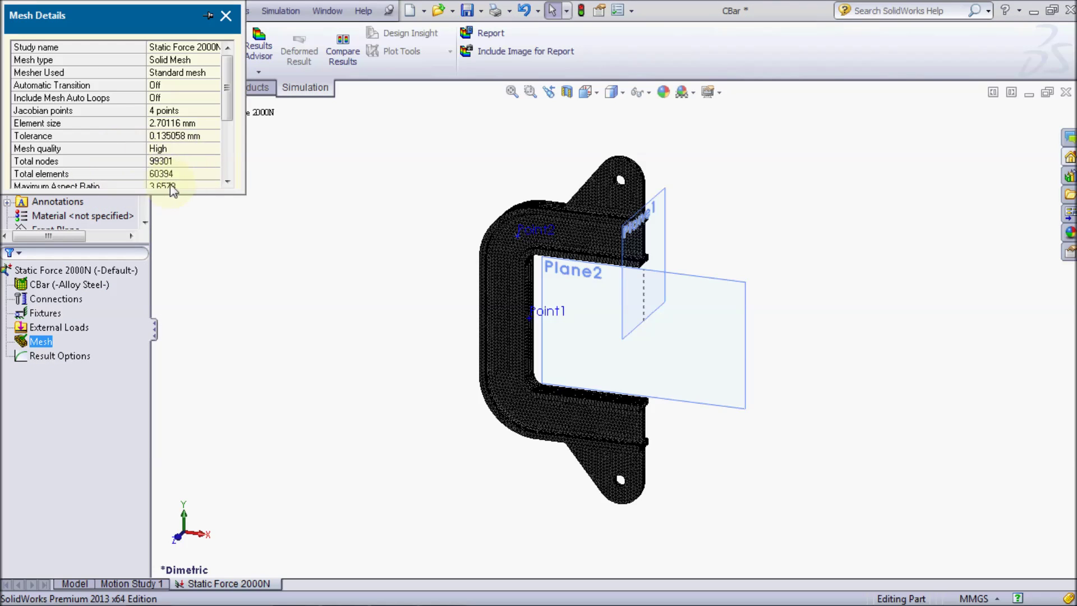
pyautogui.click(226, 15)
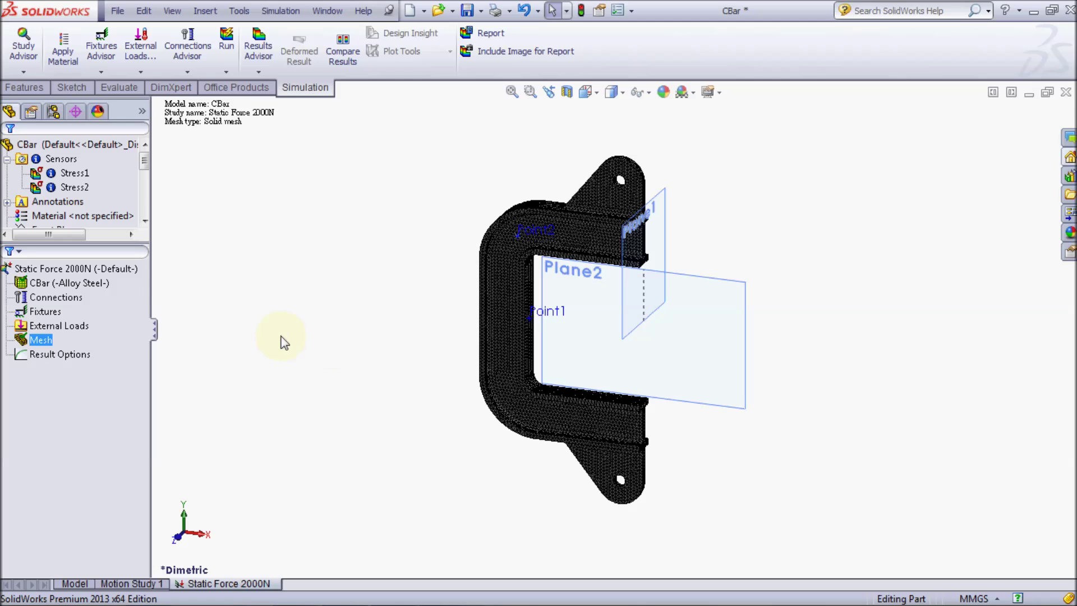
pyautogui.rightClick(58, 312)
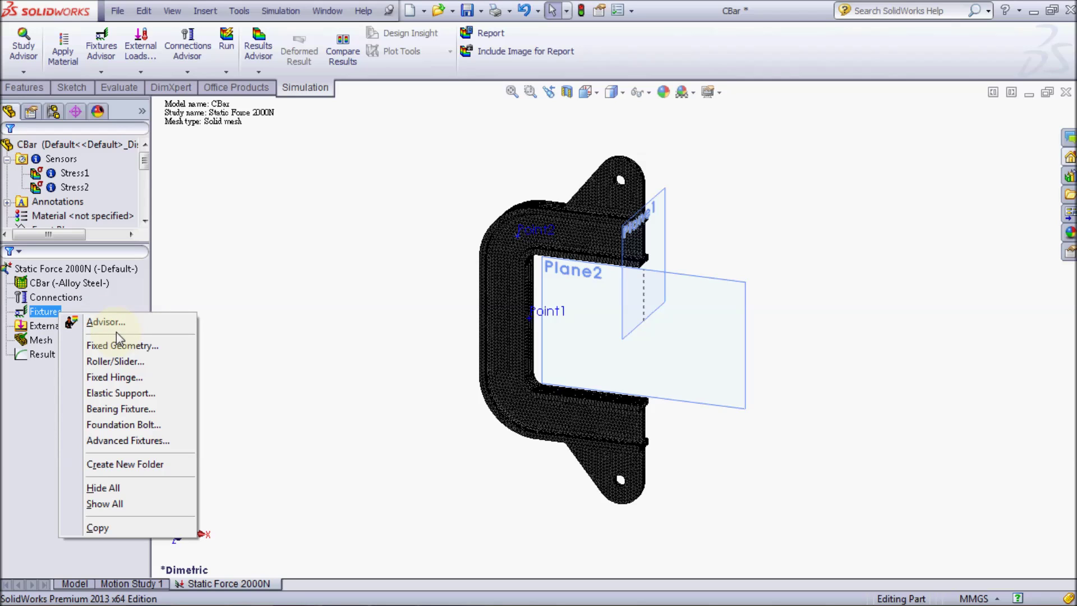
# Add a Fixed Geometry fixture (Fixed-1) on the upper lug's flat face.
pyautogui.click(124, 346)
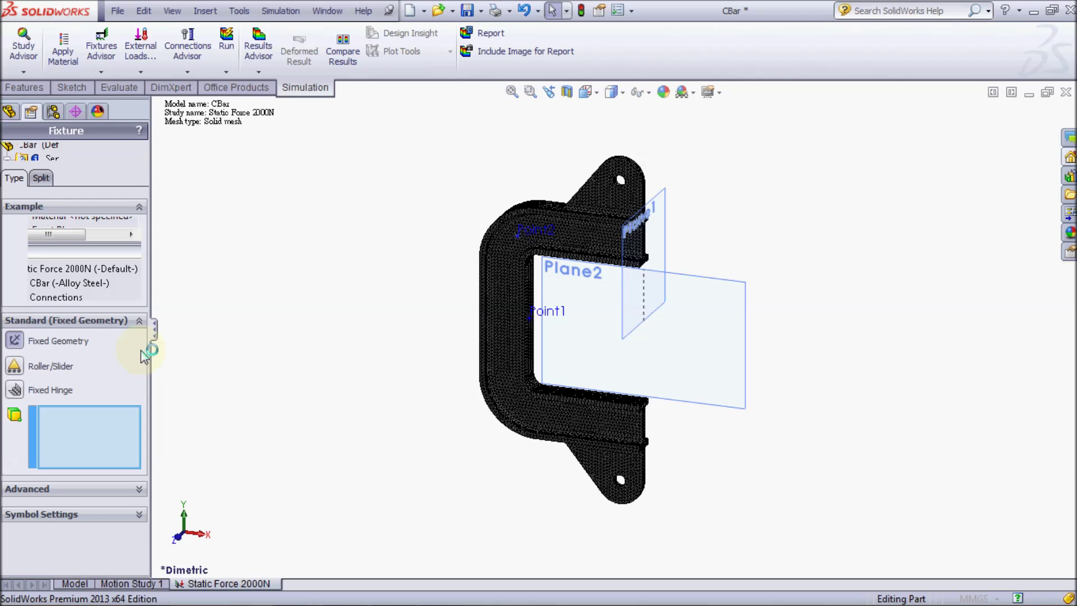
pyautogui.click(478, 274)
pyautogui.click(639, 203)
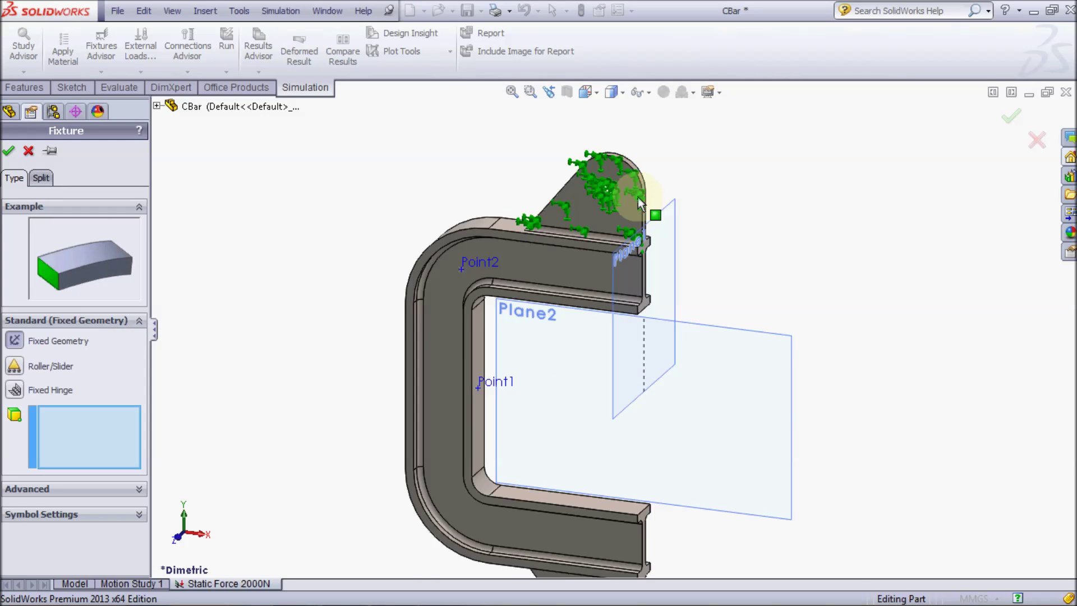
pyautogui.scroll(-1, 630, 191)
pyautogui.scroll(-1, 630, 192)
pyautogui.scroll(-1, 584, 217)
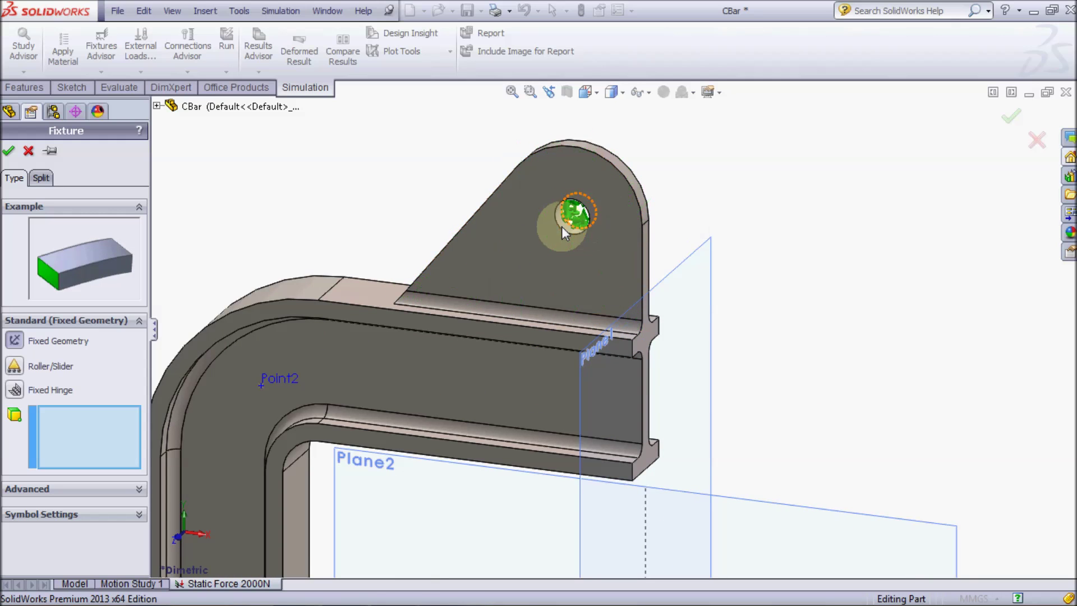
pyautogui.click(560, 227)
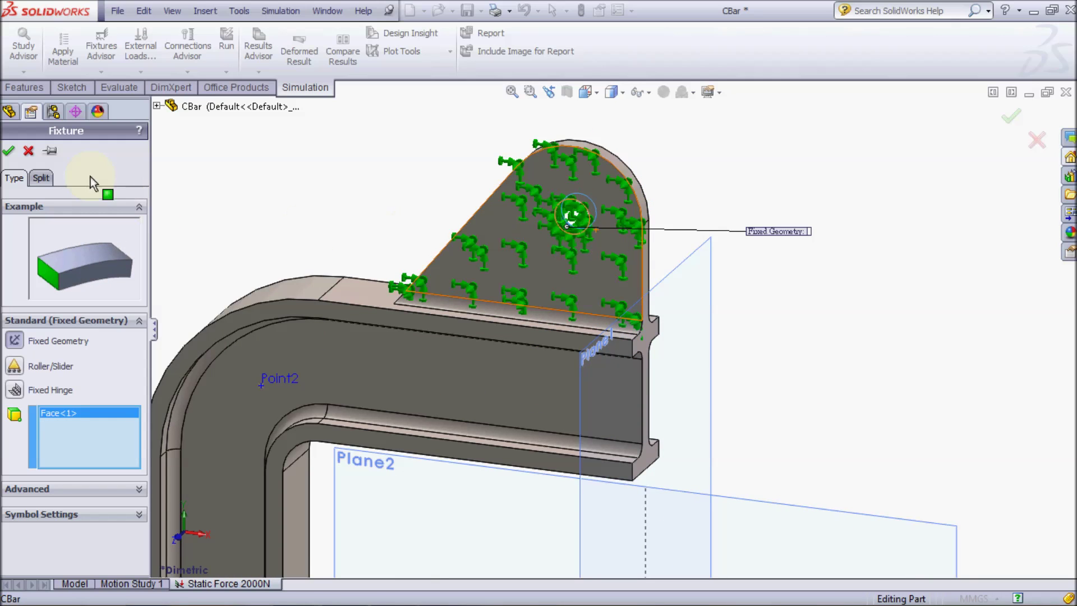
pyautogui.click(8, 151)
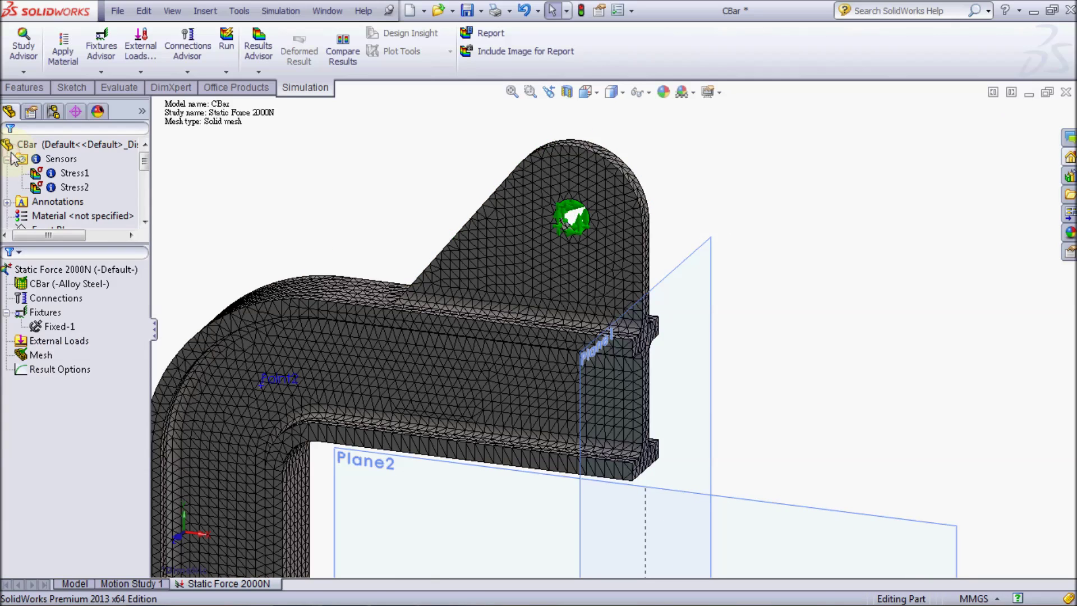
# Start a force load and select the lug's hole face as its target.
pyautogui.rightClick(74, 342)
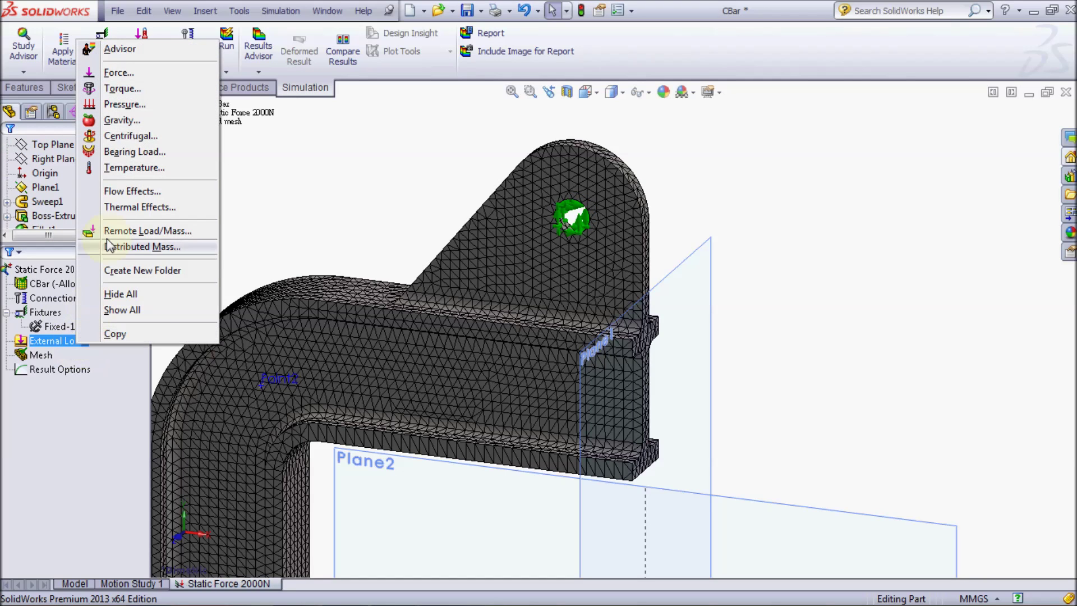
pyautogui.click(118, 73)
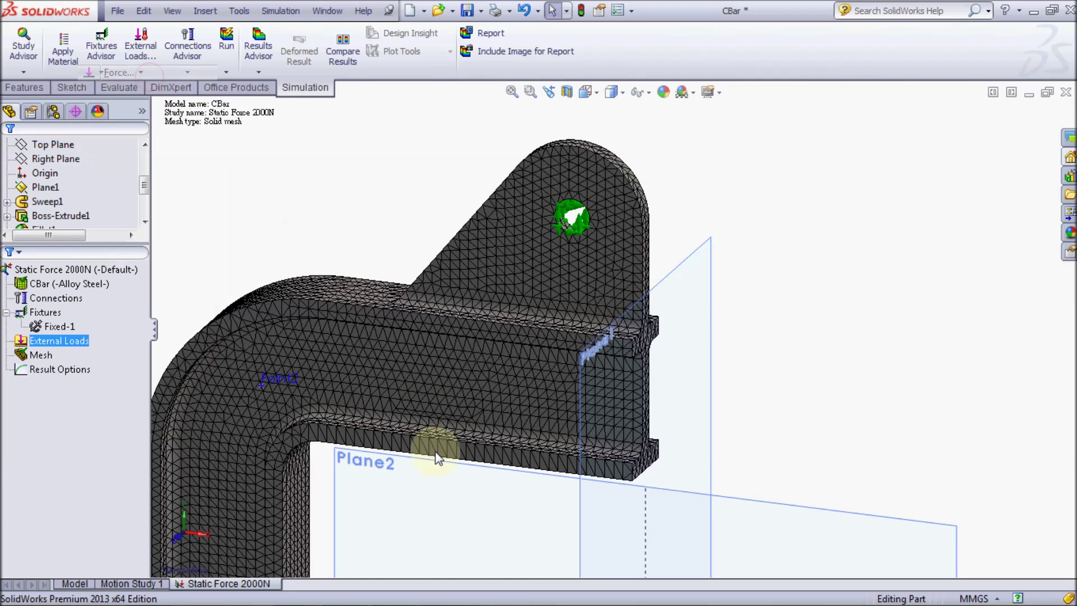
pyautogui.scroll(-5, 457, 276)
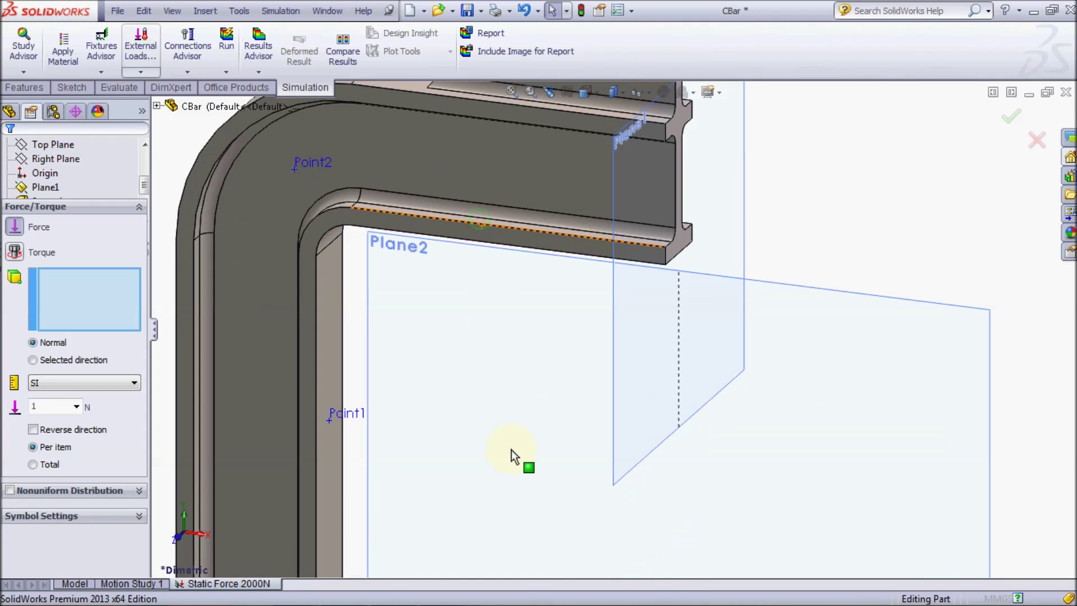
pyautogui.keyDown('ctrl'); pyautogui.moveTo(540, 193); pyautogui.dragTo(541, 272, button='middle'); pyautogui.keyUp('ctrl')
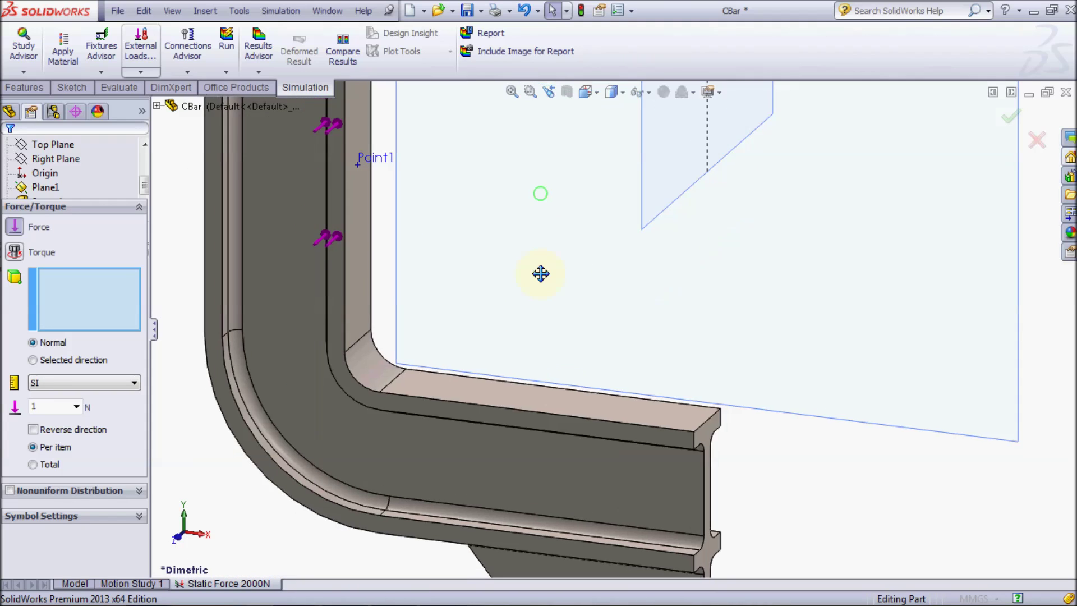
pyautogui.click(570, 484)
pyautogui.keyDown('ctrl'); pyautogui.moveTo(584, 321); pyautogui.dragTo(583, 272, button='middle'); pyautogui.keyUp('ctrl')
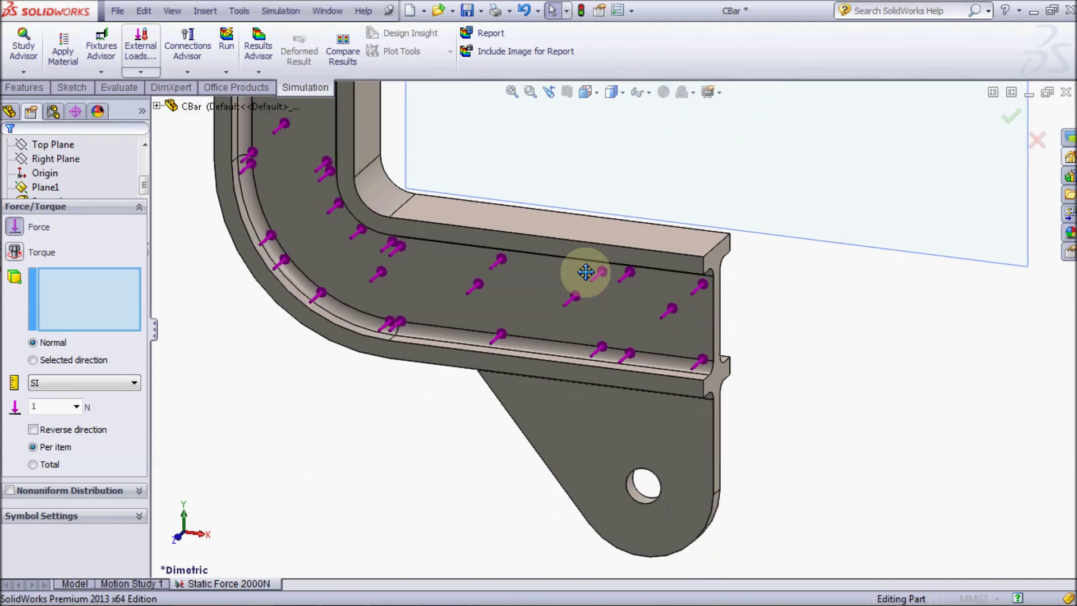
pyautogui.click(647, 459)
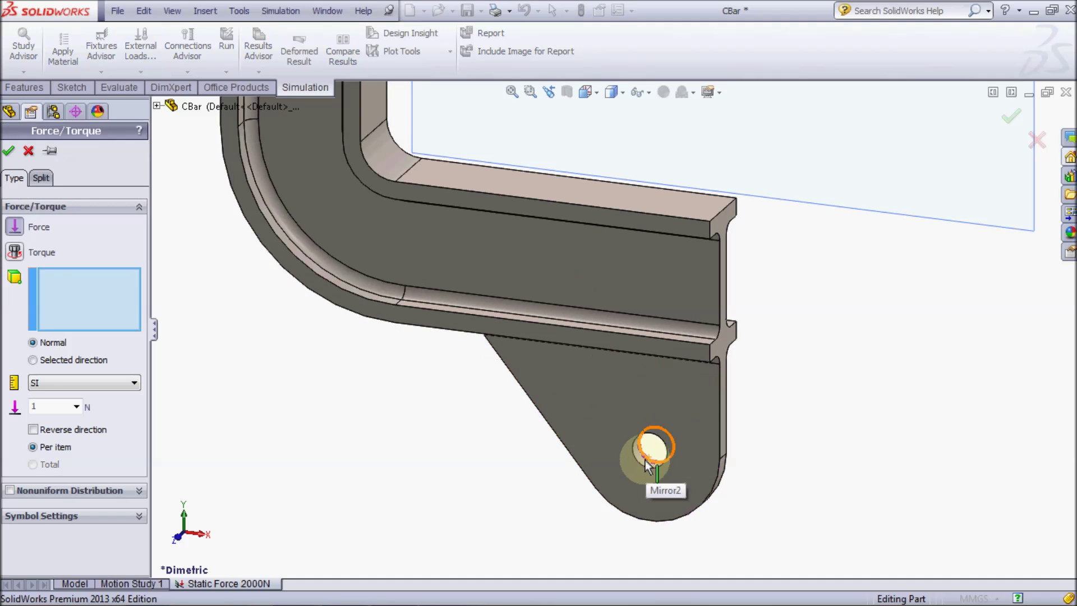
pyautogui.click(644, 461)
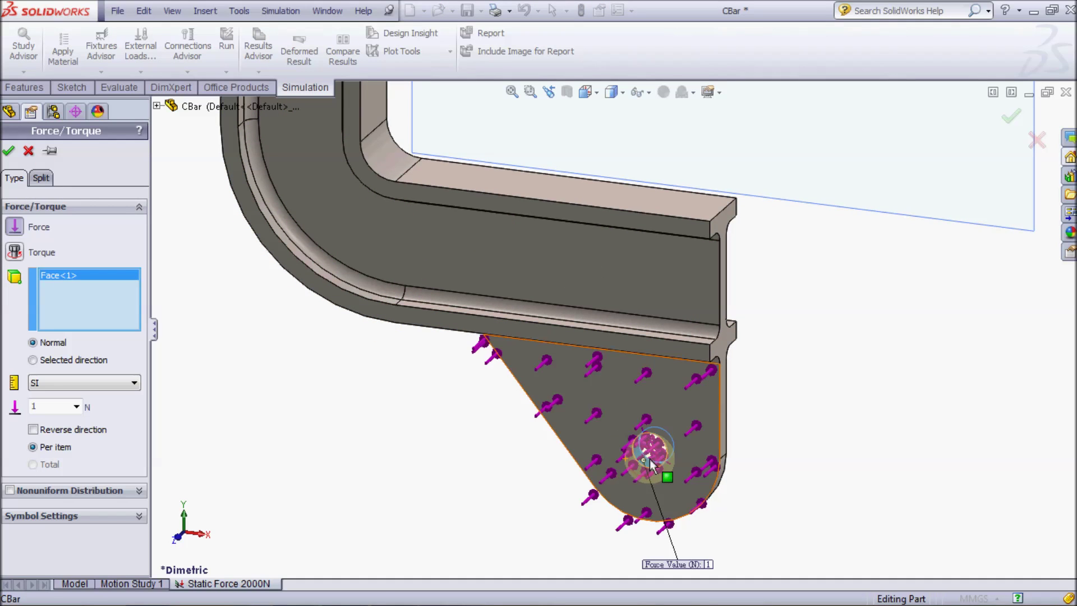
# Apply 2000 N normal to Top Plane, reversed to point downward, as Force-1.
pyautogui.click(33, 360)
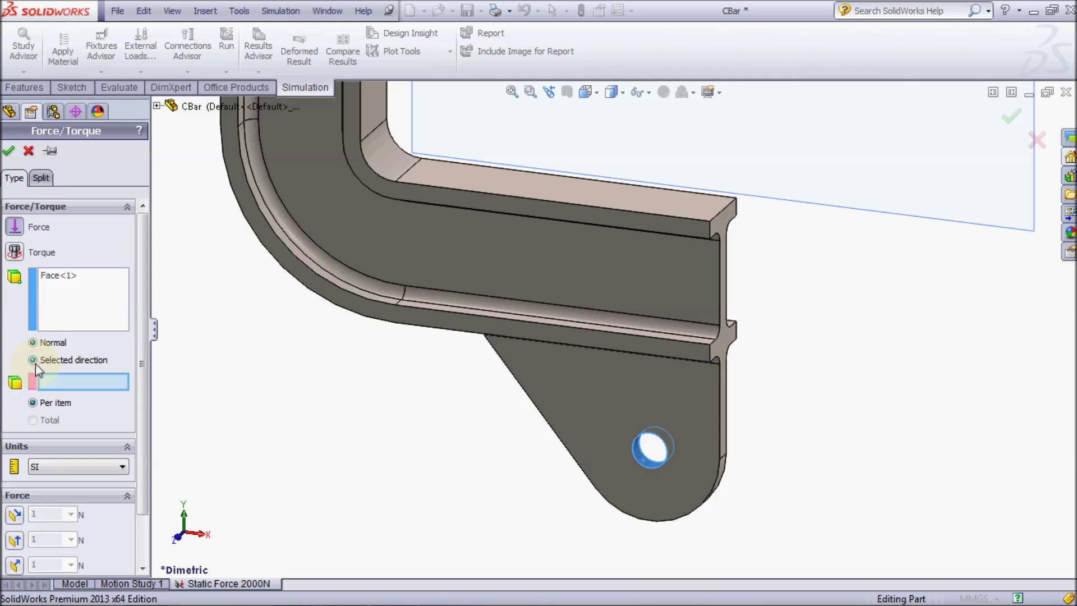
pyautogui.click(158, 106)
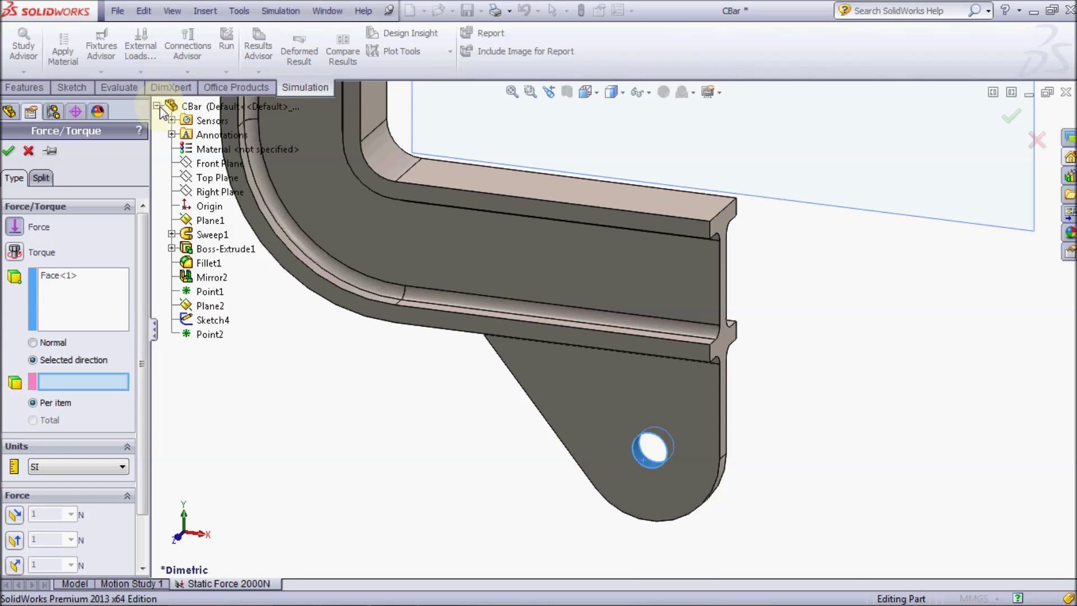
pyautogui.click(213, 180)
pyautogui.scroll(-3, 143, 416)
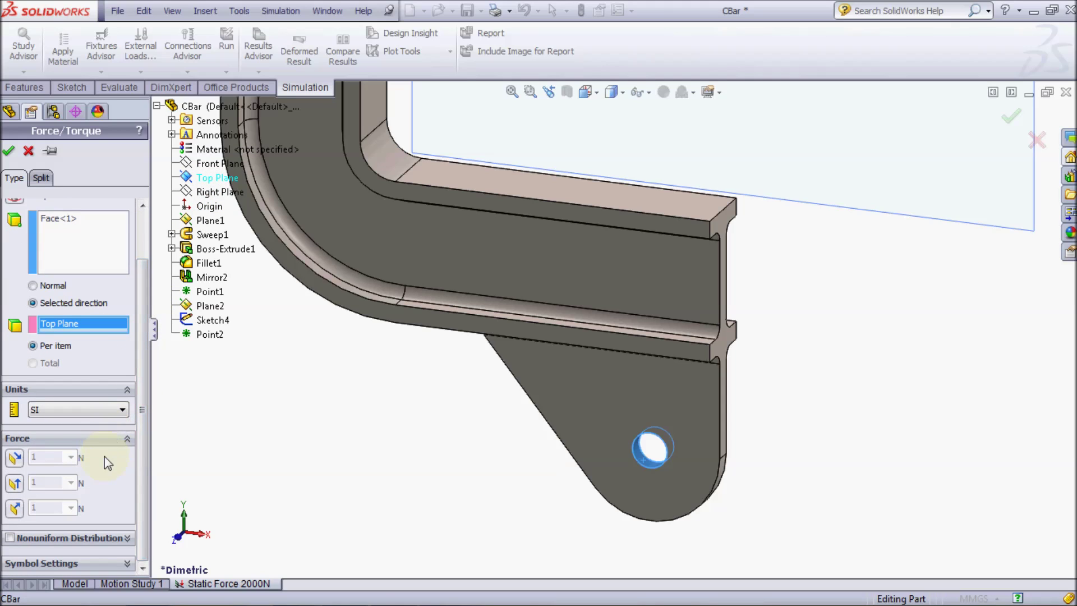
pyautogui.click(15, 509)
pyautogui.click(56, 514)
pyautogui.write('2000')
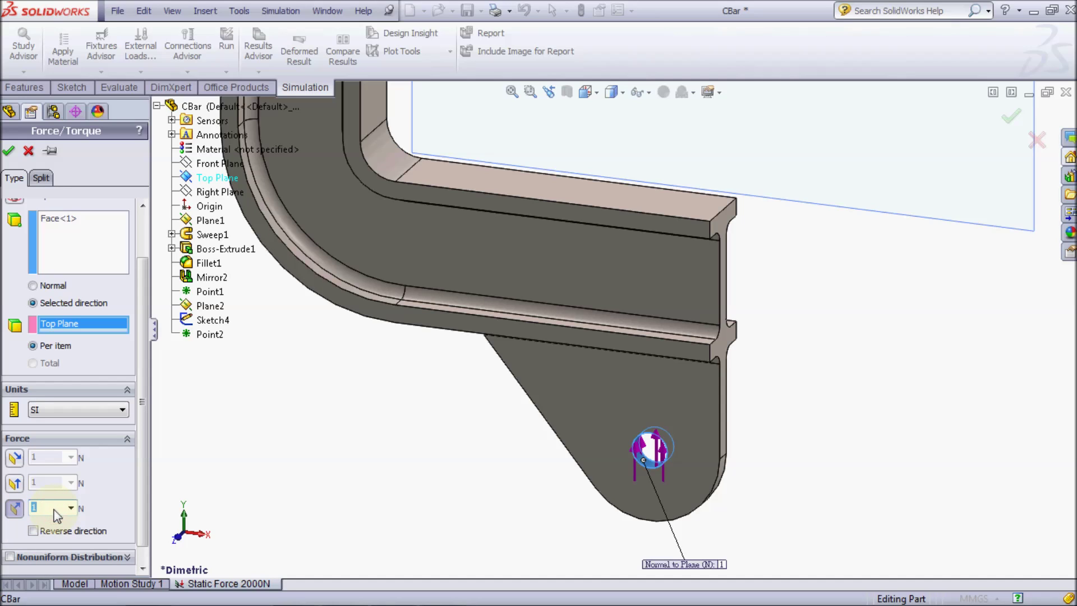
pyautogui.click(33, 531)
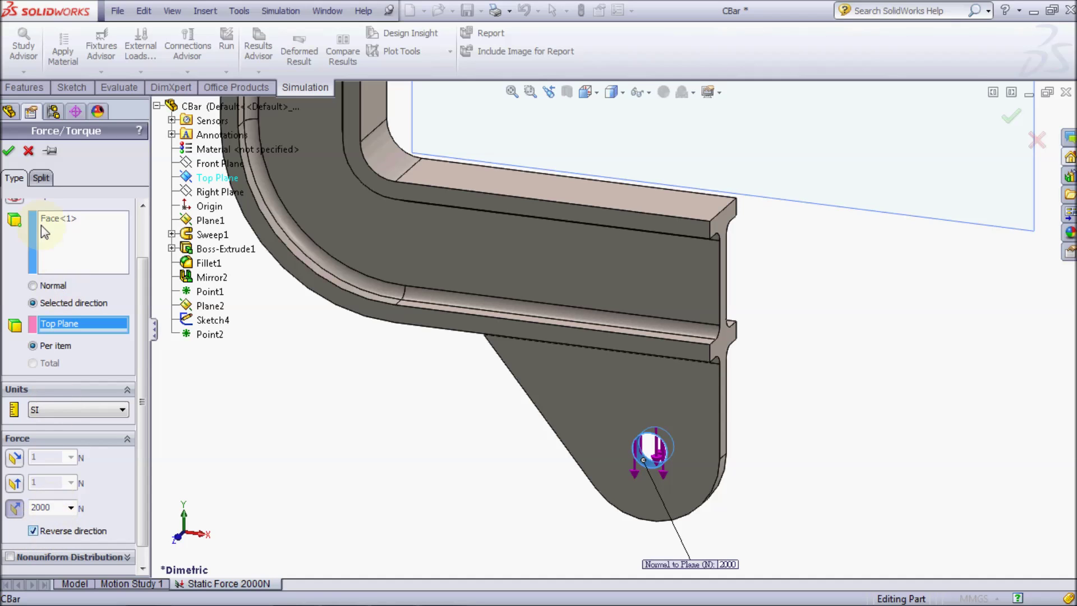
pyautogui.click(9, 152)
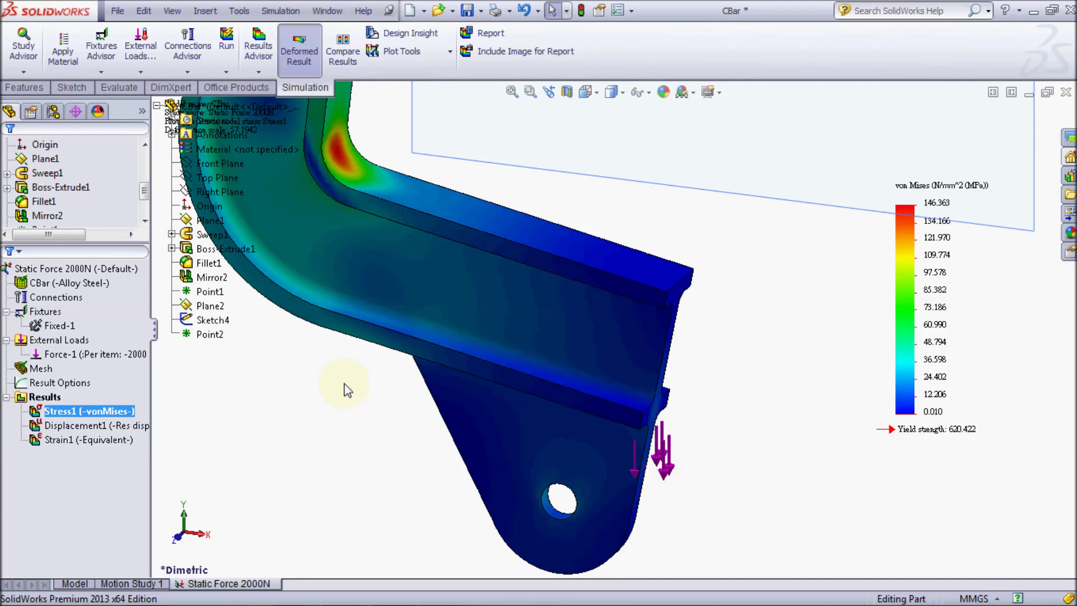
# Zoom to fit the whole C-bar in the graphics window.
pyautogui.click(585, 93)
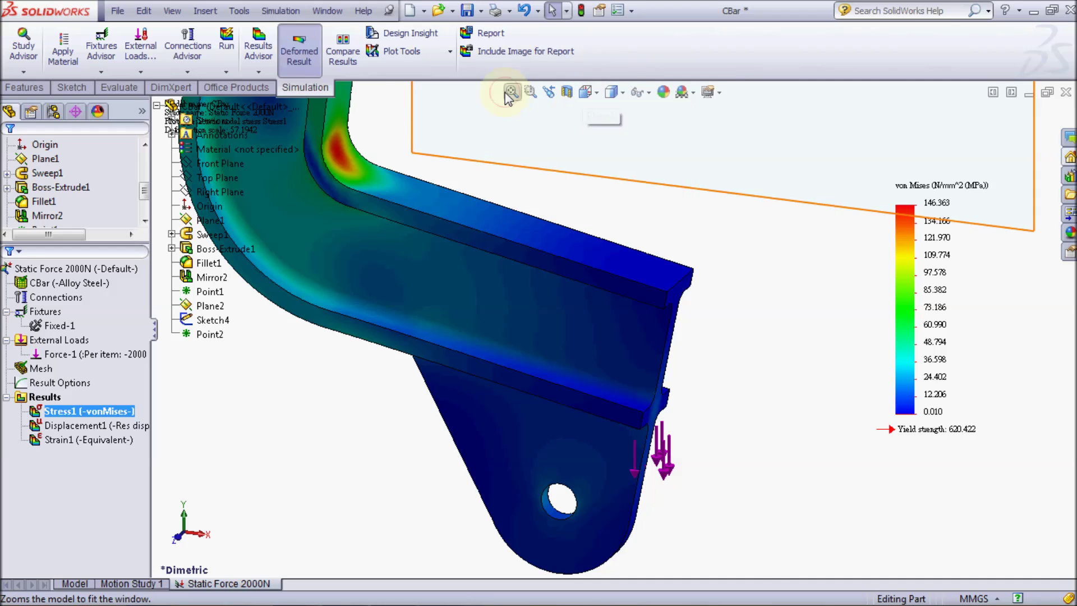
pyautogui.click(511, 91)
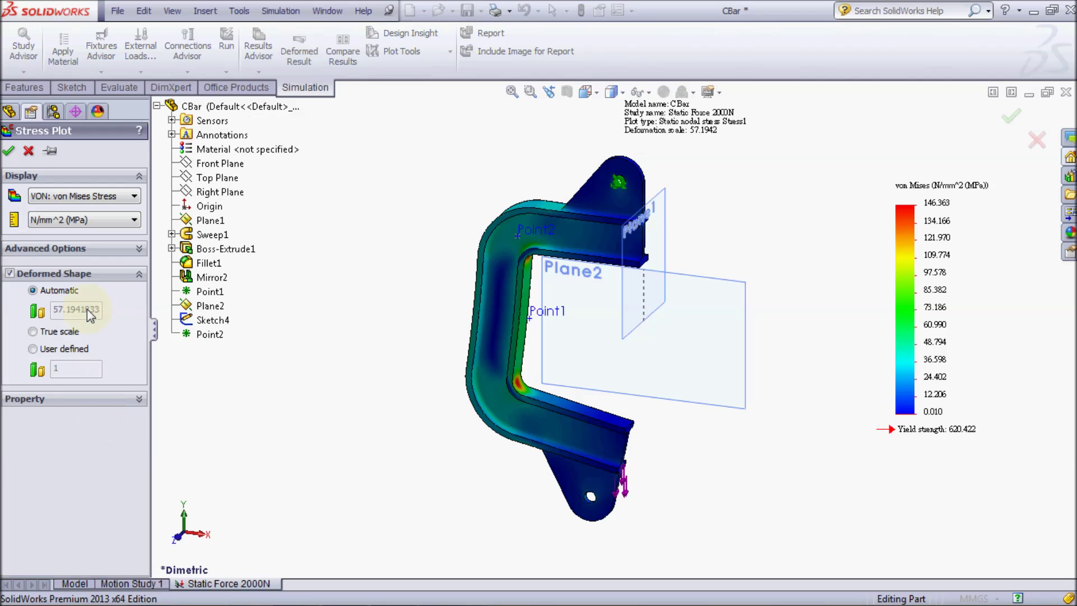
# Change the Stress1 plot to SY: Y Normal Stress.
pyautogui.click(86, 203)
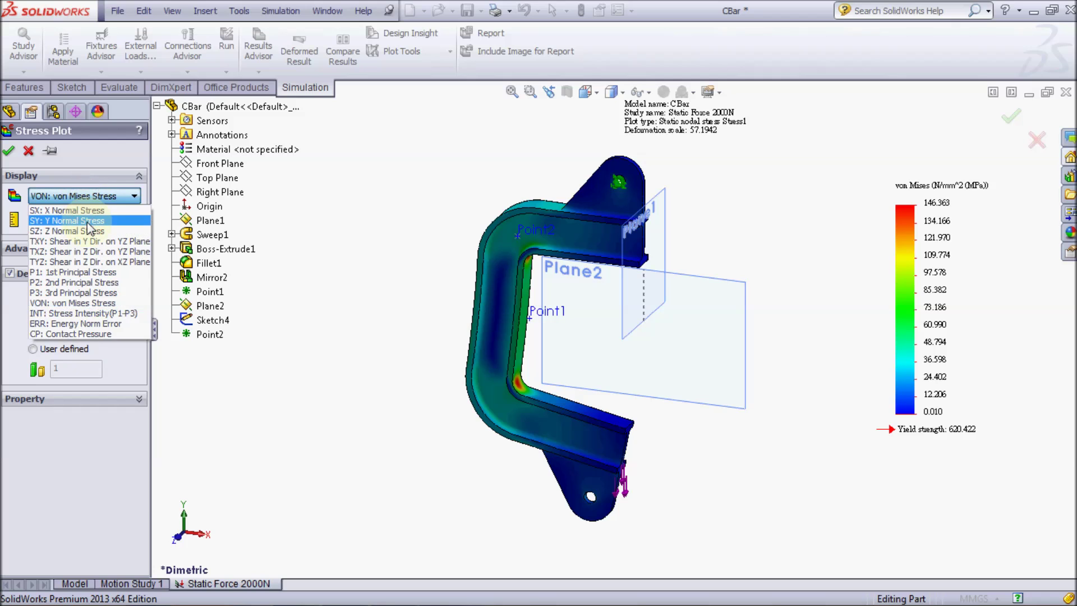
pyautogui.click(87, 221)
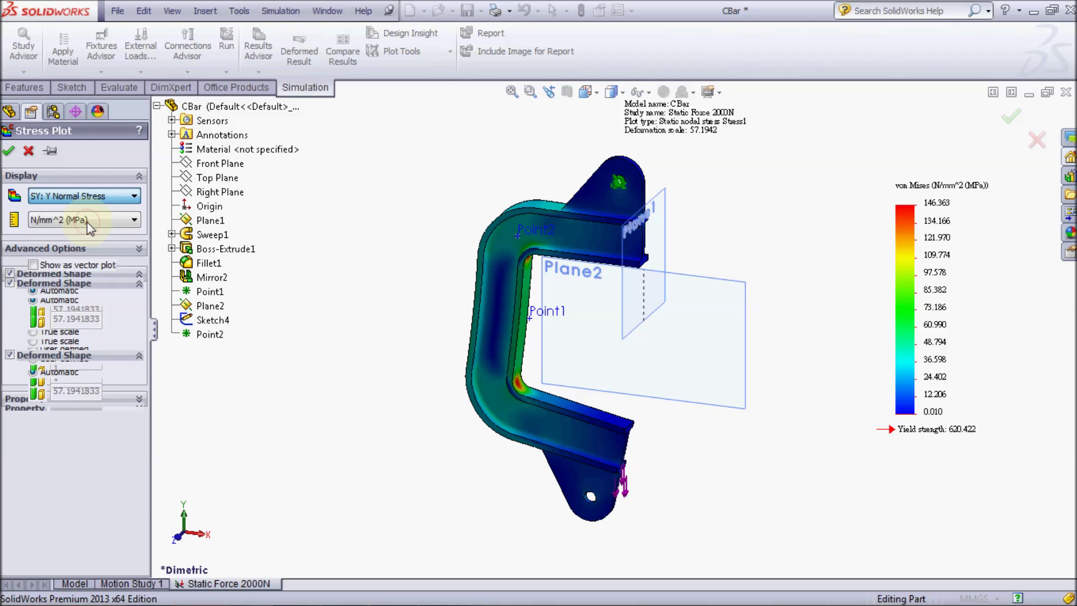
pyautogui.click(8, 152)
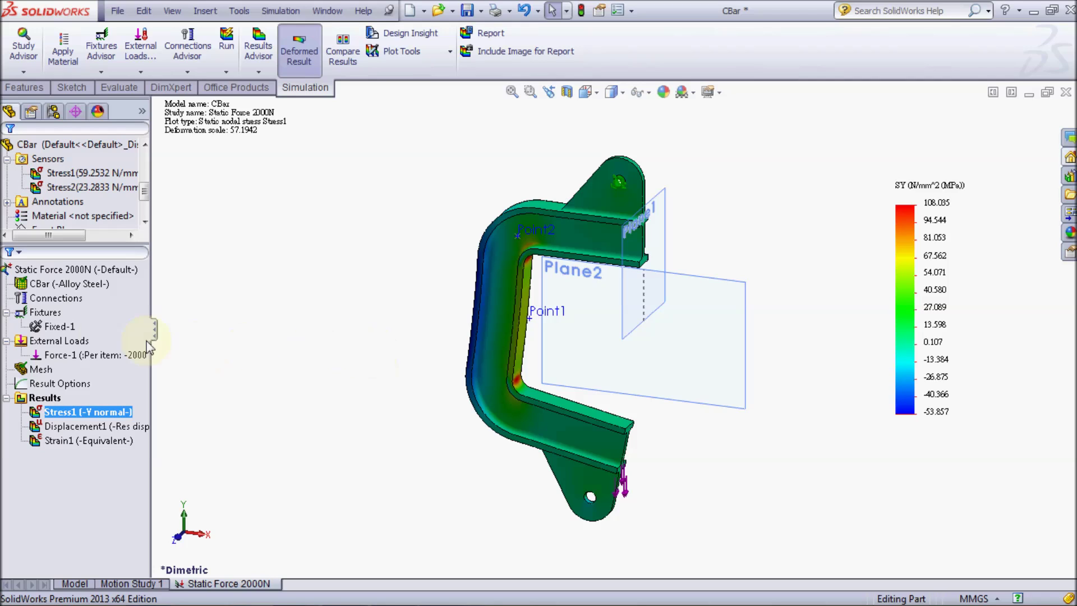
# Hide all fixture and external load symbols on the model.
pyautogui.rightClick(45, 313)
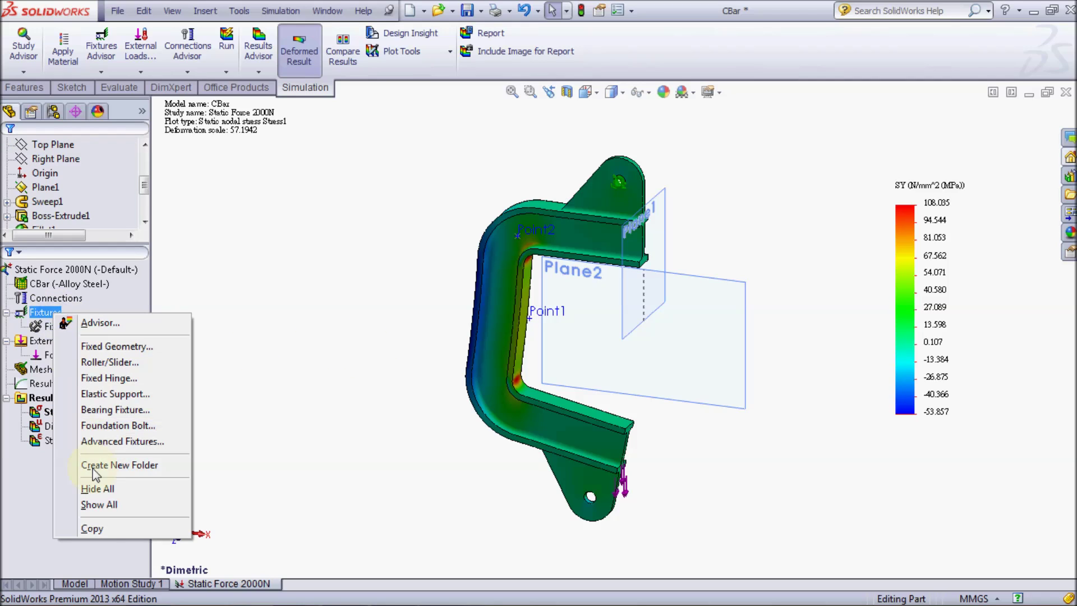
pyautogui.click(98, 489)
pyautogui.rightClick(45, 342)
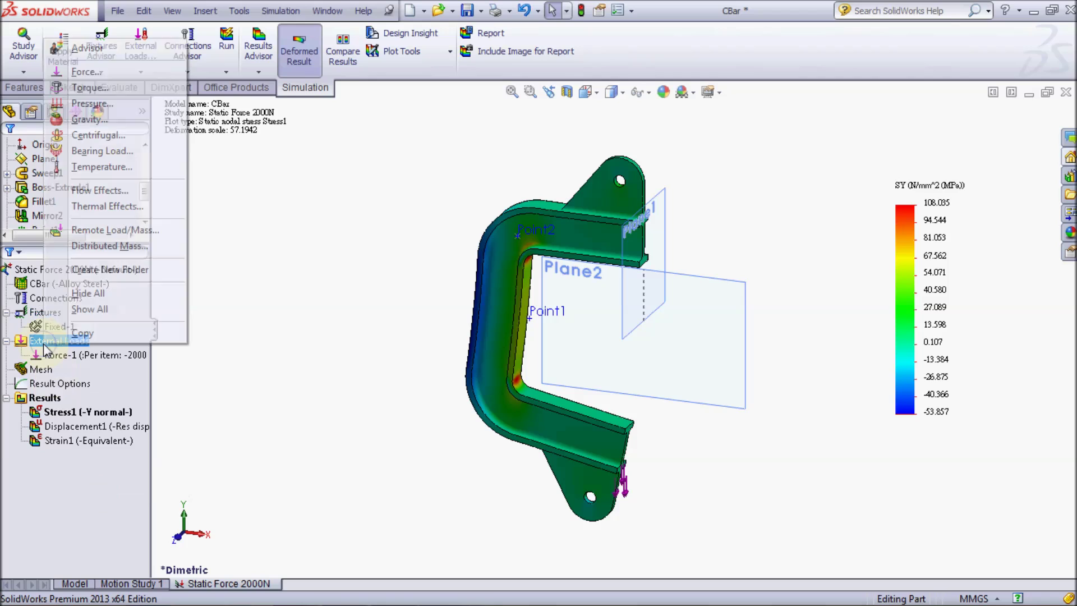
pyautogui.click(79, 292)
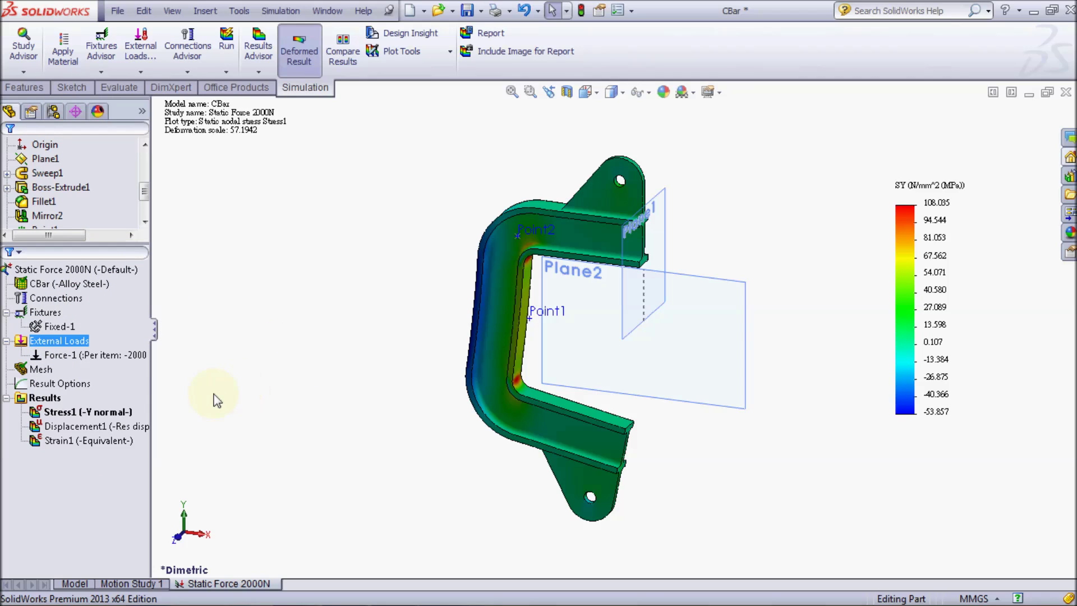
pyautogui.rightClick(111, 412)
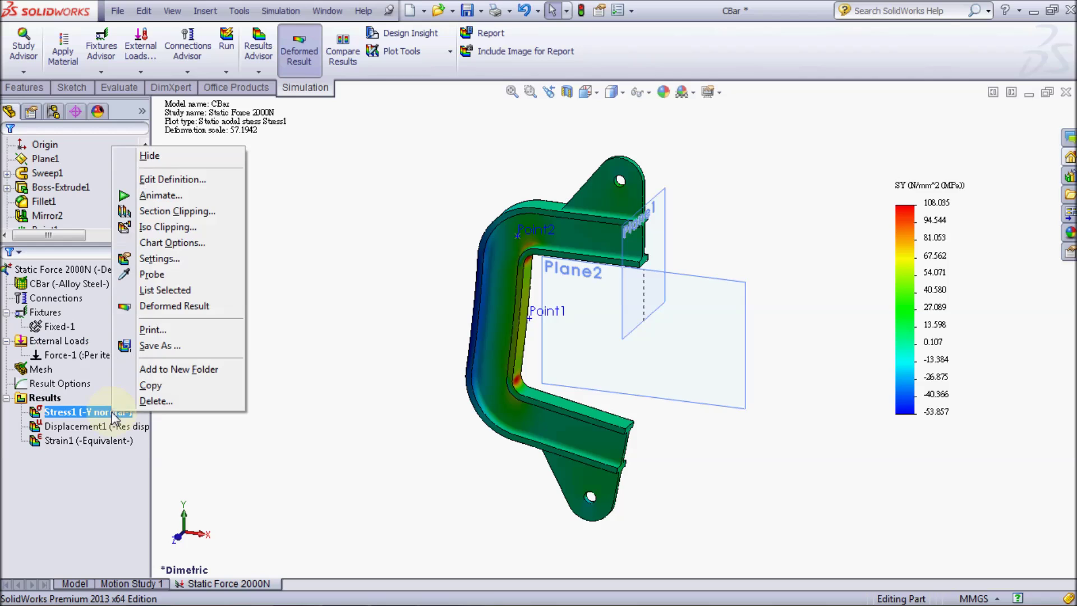
pyautogui.click(150, 195)
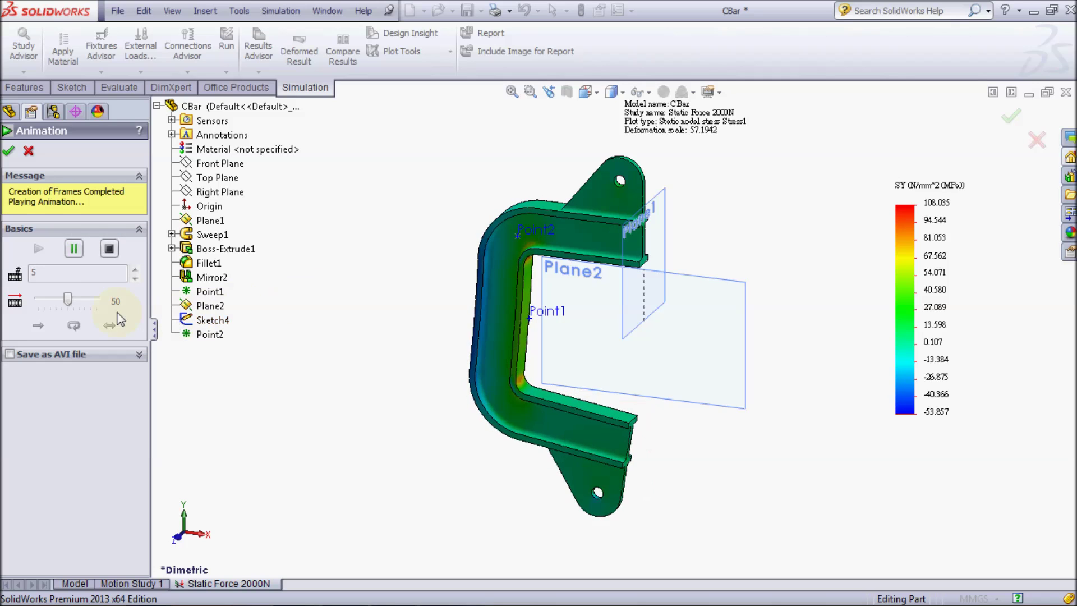
pyautogui.moveTo(68, 299); pyautogui.dragTo(36, 300)
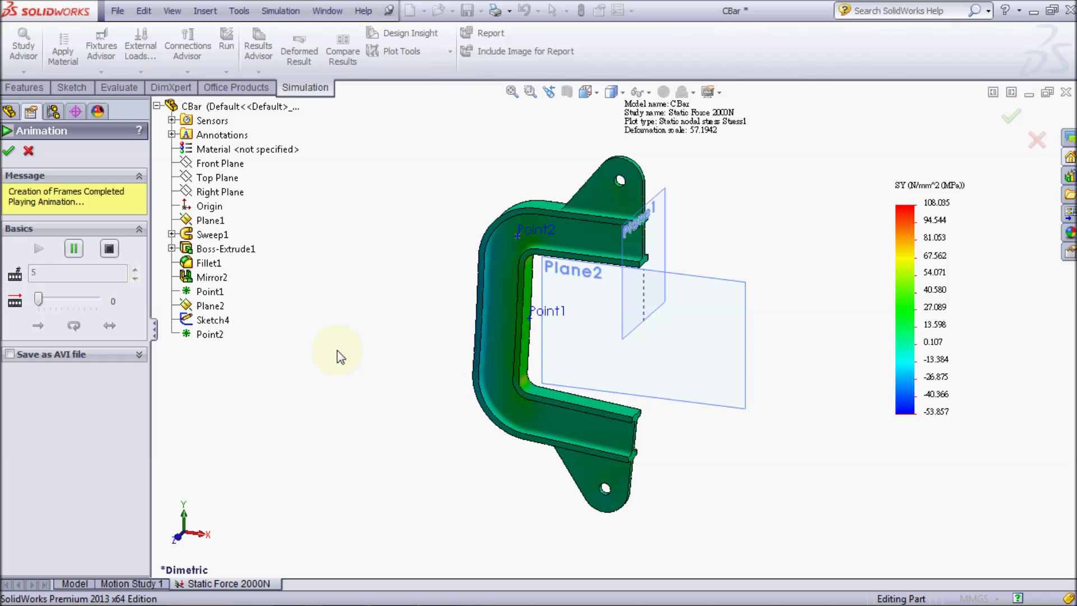
pyautogui.click(110, 250)
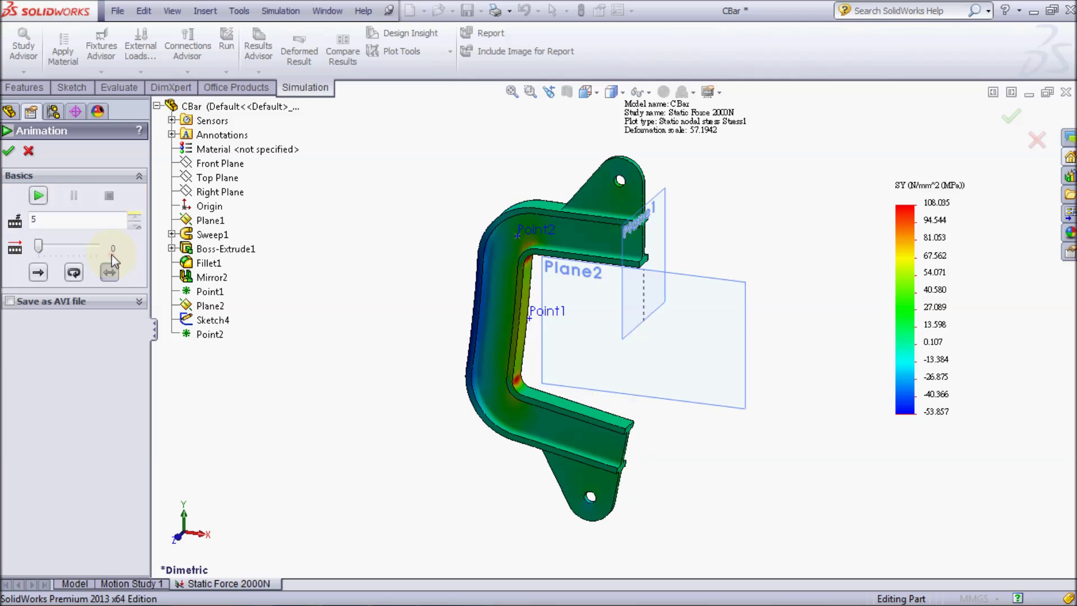
pyautogui.click(111, 270)
pyautogui.click(7, 152)
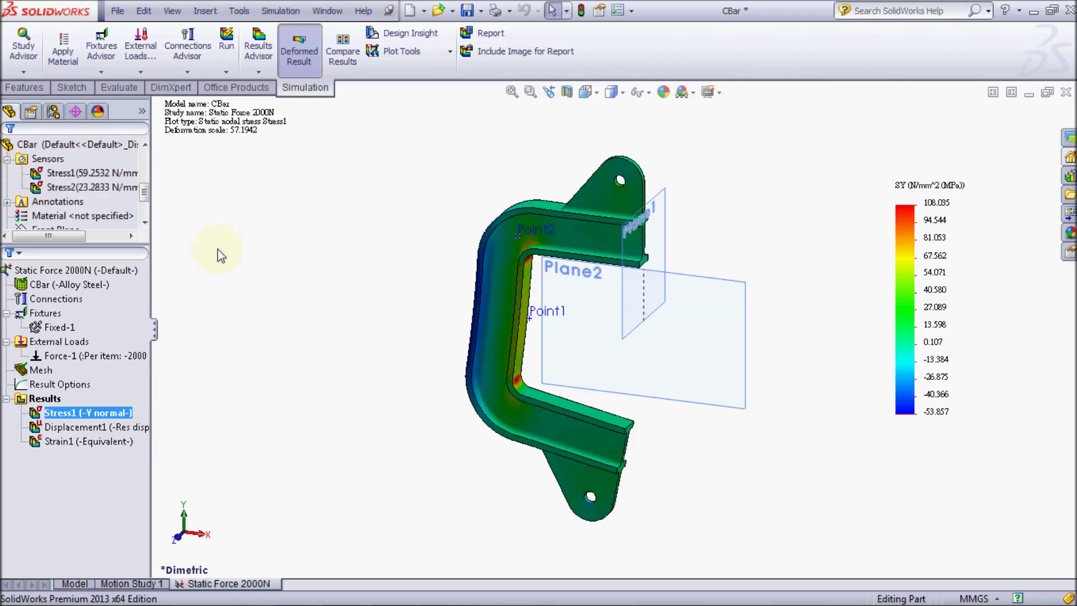
# Turn off the deformed result and set the Stress1 sensor to SX: X Normal Stress.
pyautogui.click(303, 63)
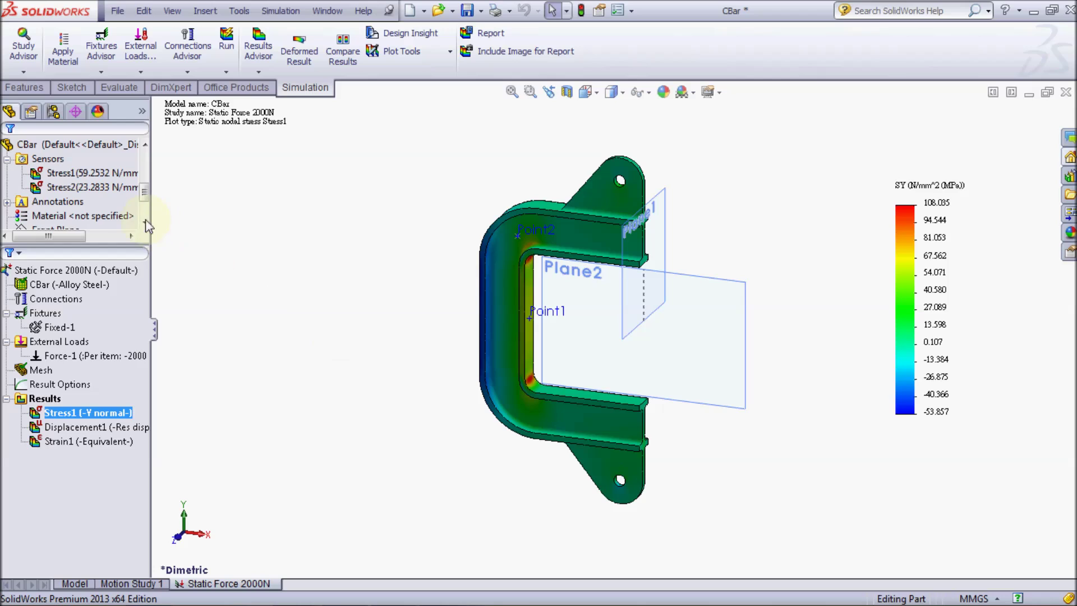
pyautogui.click(94, 215)
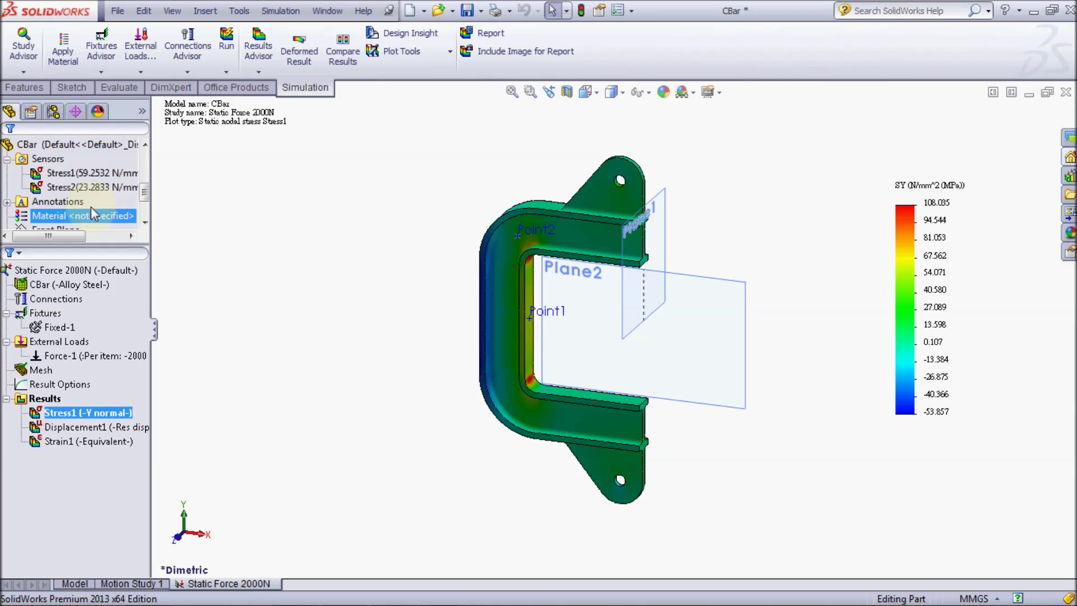
pyautogui.rightClick(93, 173)
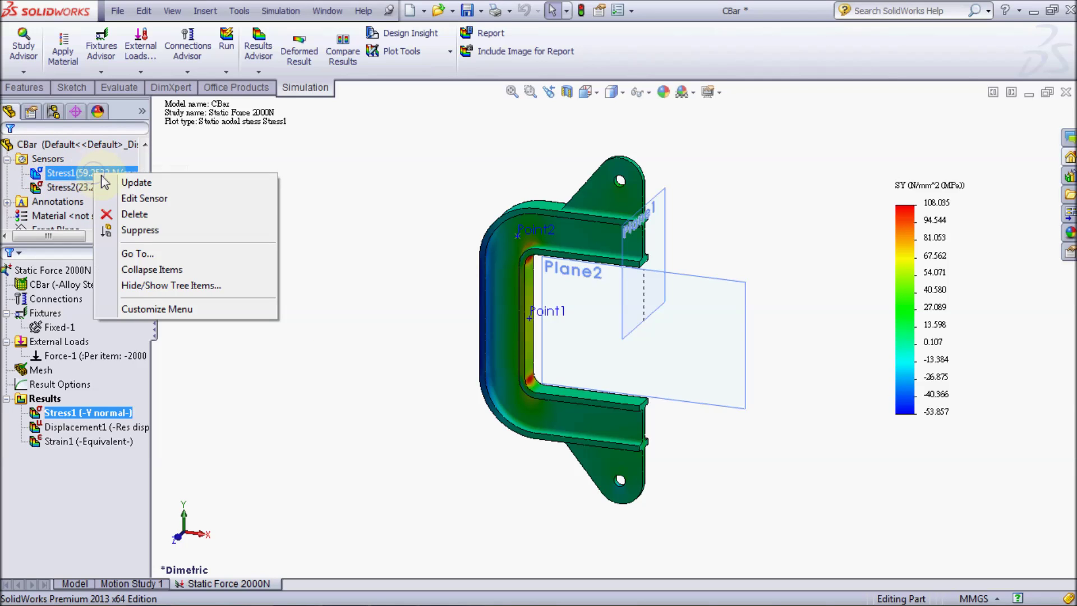
pyautogui.click(127, 200)
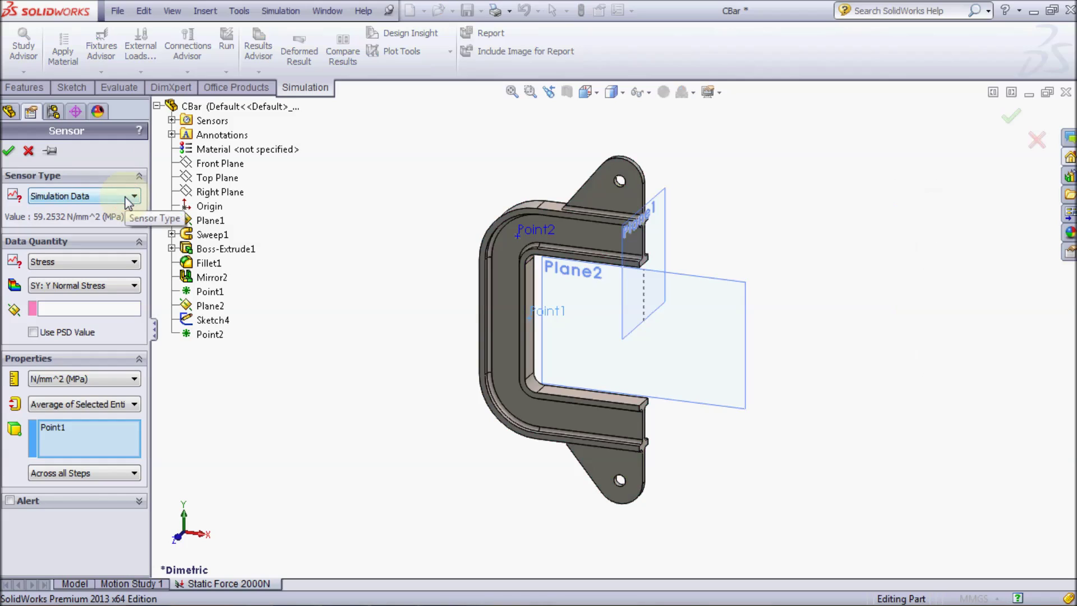
pyautogui.click(128, 286)
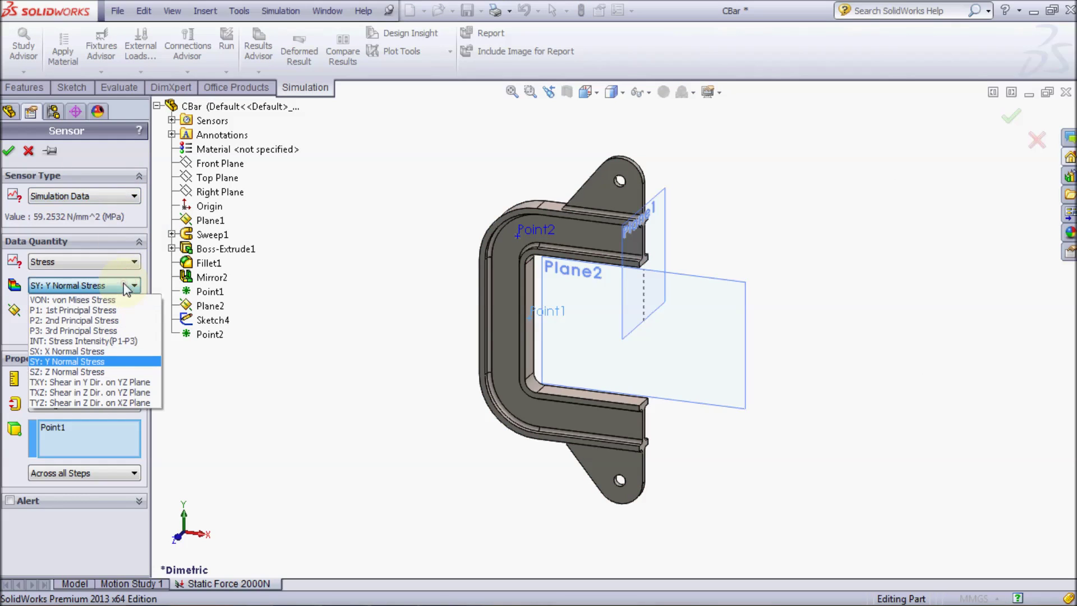
pyautogui.click(117, 350)
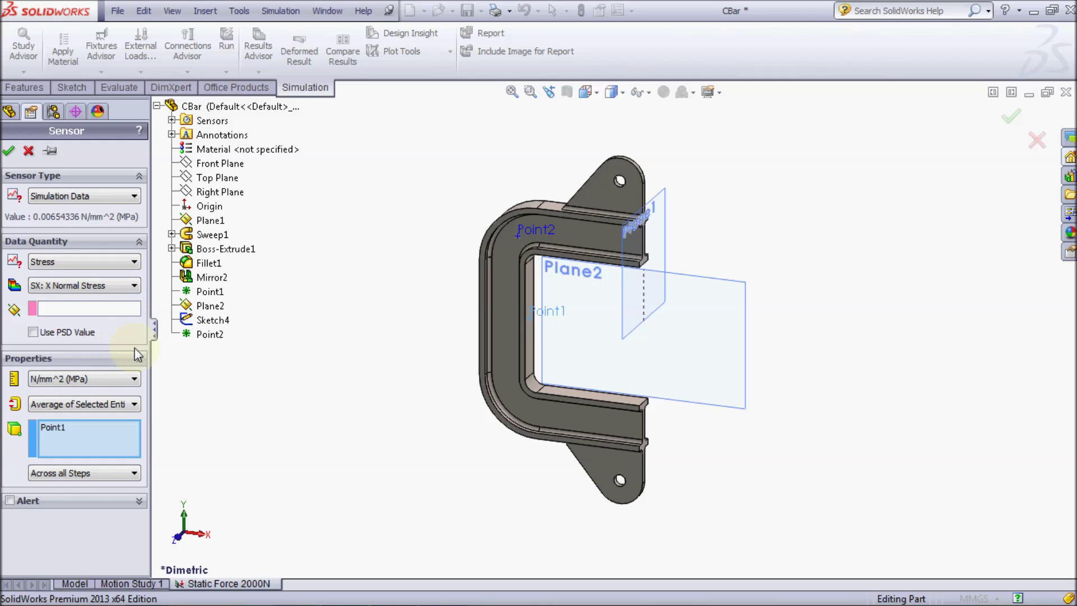
pyautogui.click(12, 153)
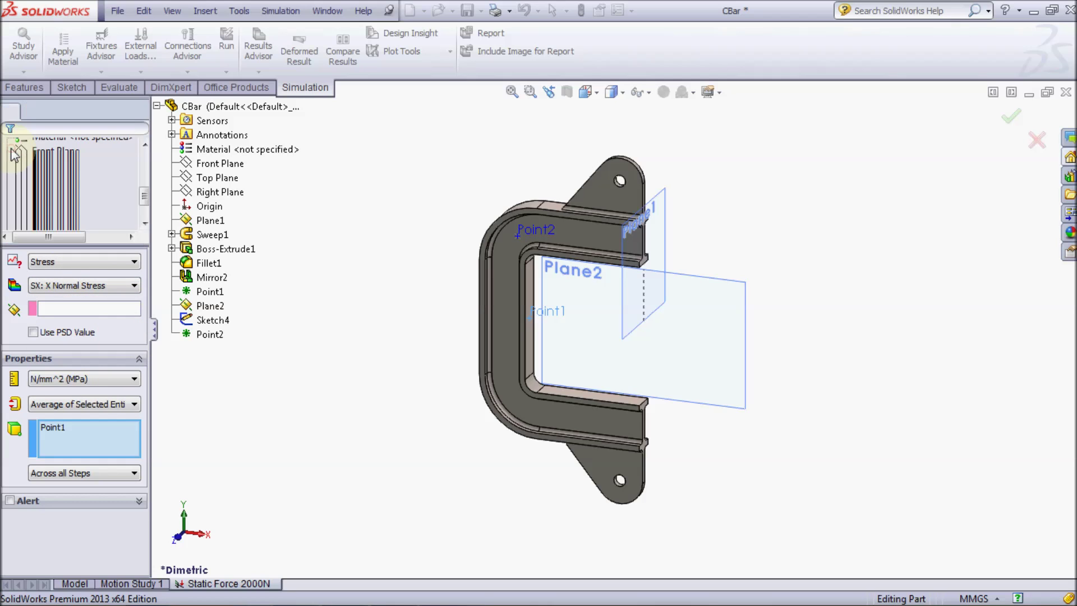
# Select the Stress1 sensor to check its SX value at Point1.
pyautogui.moveTo(146, 197); pyautogui.dragTo(143, 163)
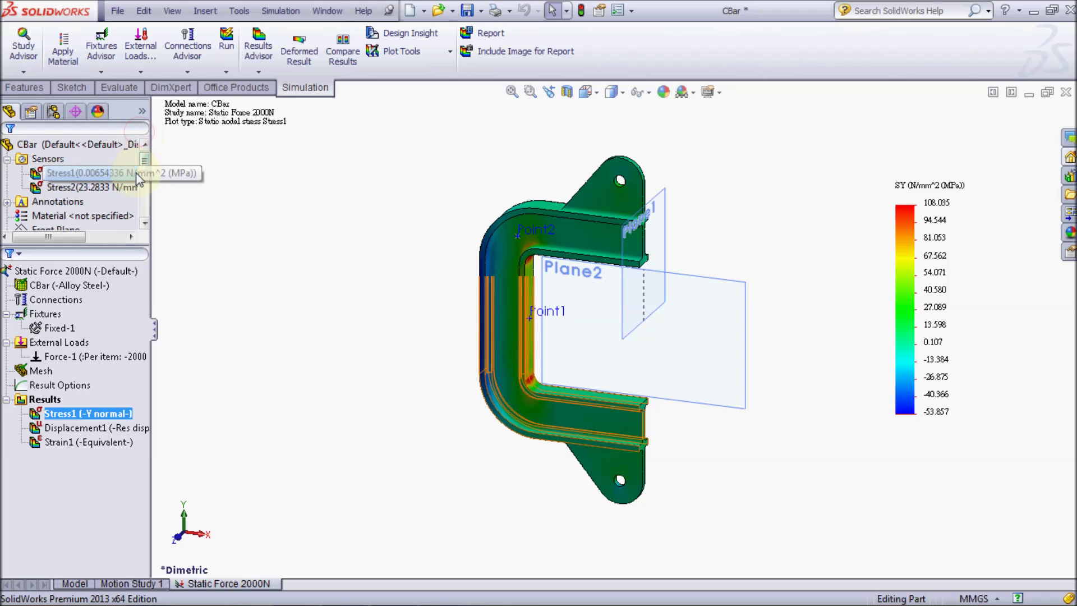
pyautogui.click(136, 173)
pyautogui.click(363, 352)
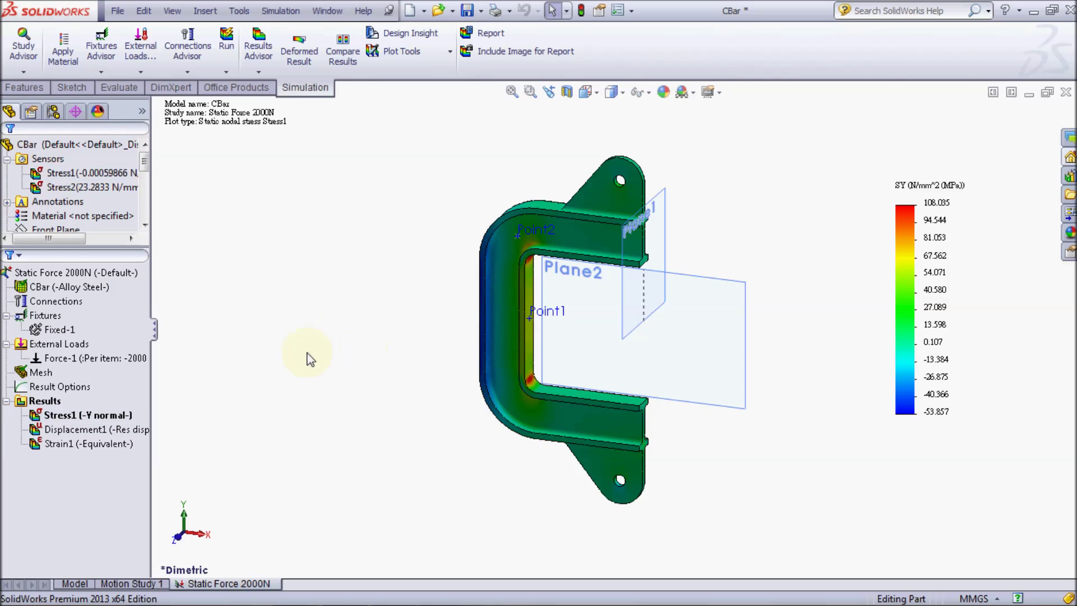
# Switch the Stress2 sensor to SX: X Normal Stress and save the part.
pyautogui.rightClick(125, 193)
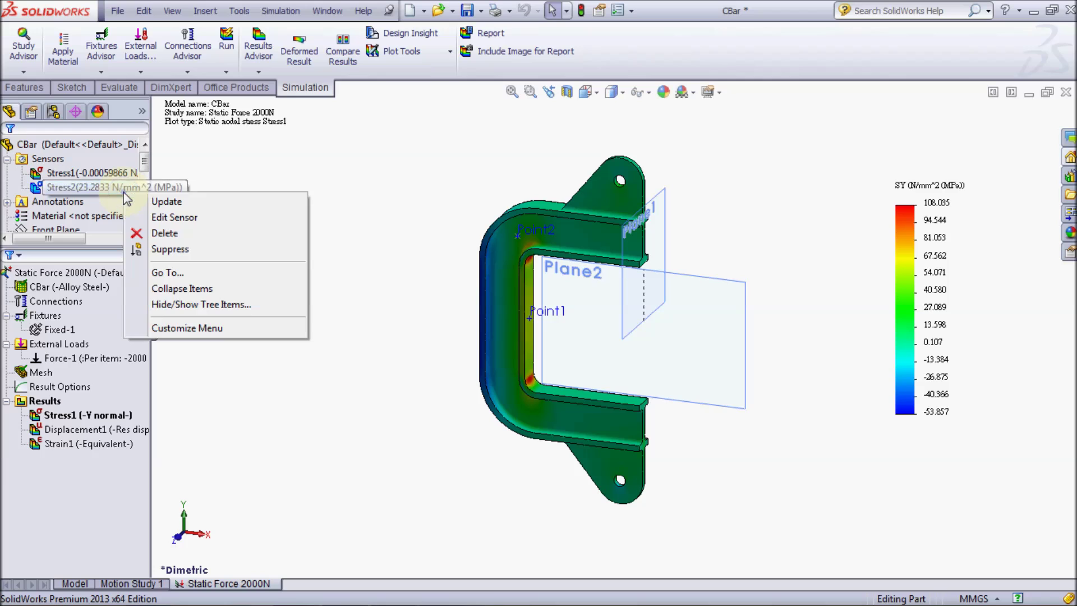
pyautogui.click(155, 217)
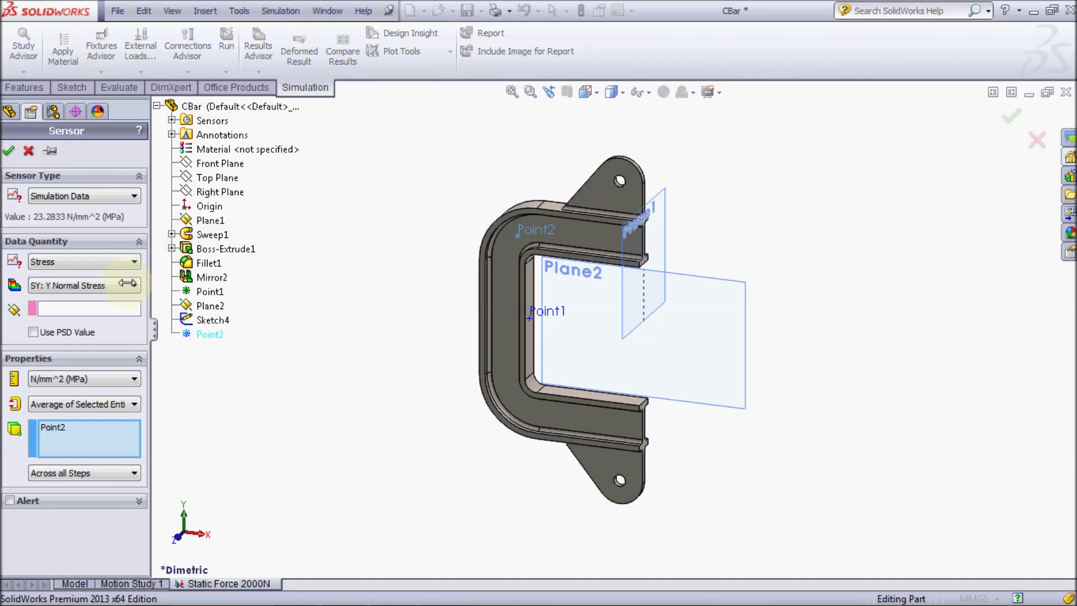
pyautogui.click(118, 285)
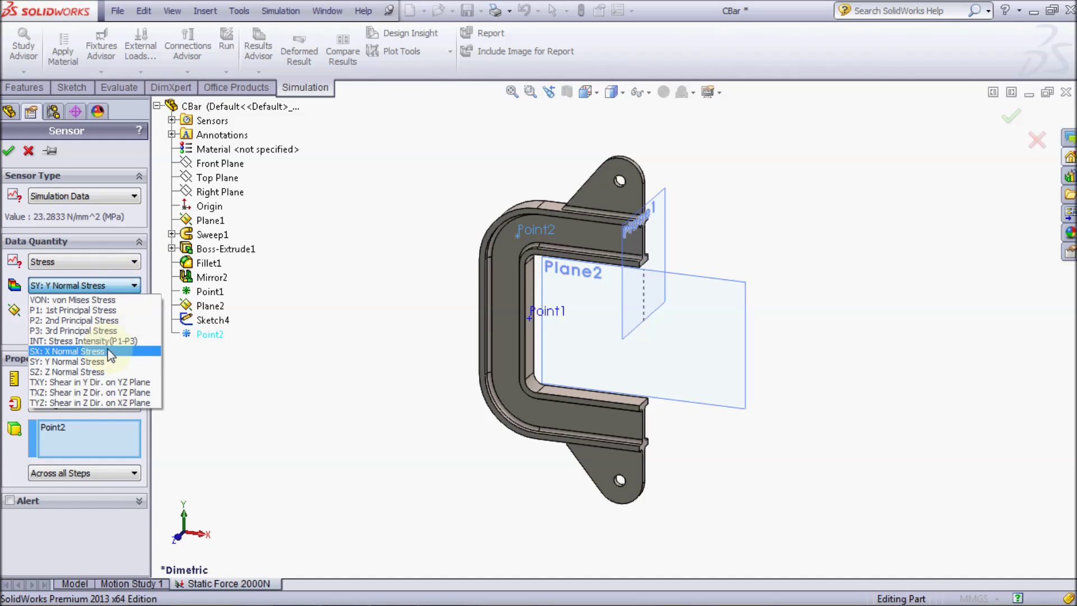
pyautogui.click(66, 351)
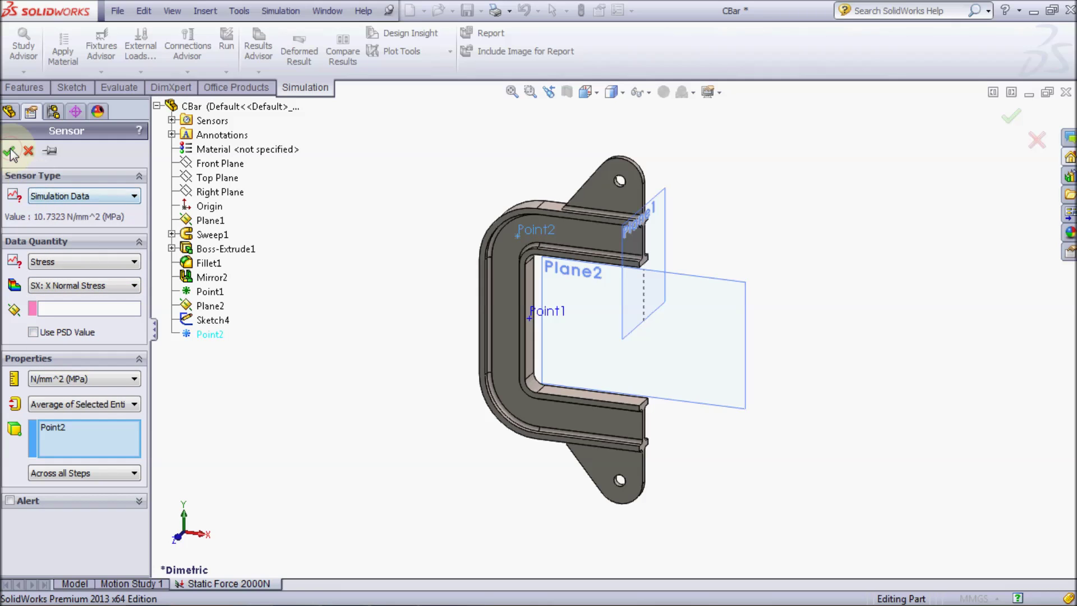
pyautogui.click(9, 151)
pyautogui.moveTo(145, 148)
pyautogui.mouseDown()
pyautogui.moveTo(145, 213)
pyautogui.moveTo(145, 147)
pyautogui.mouseUp()
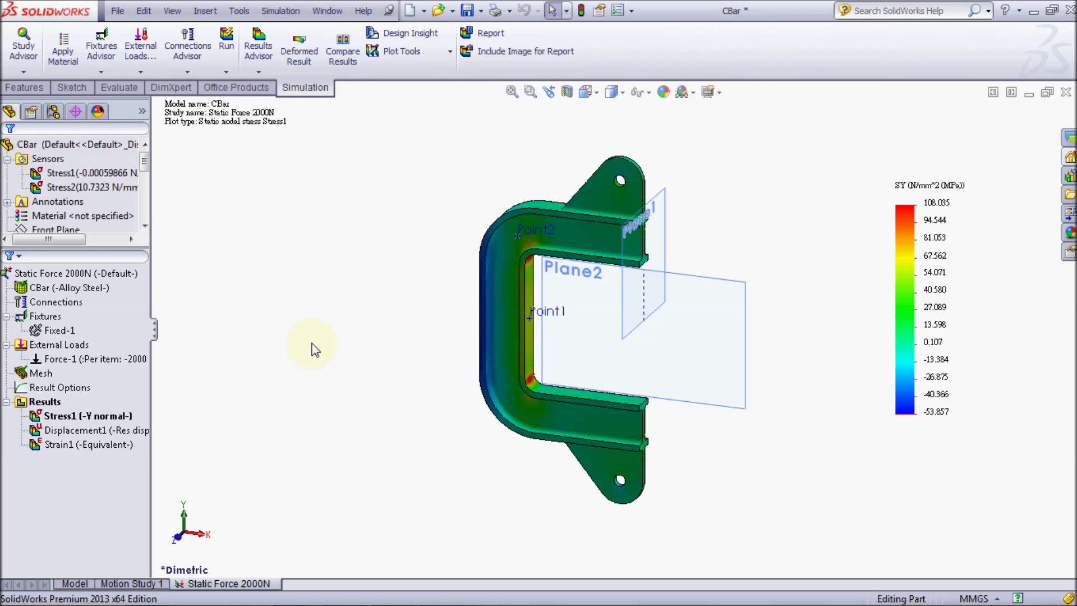
pyautogui.click(470, 15)
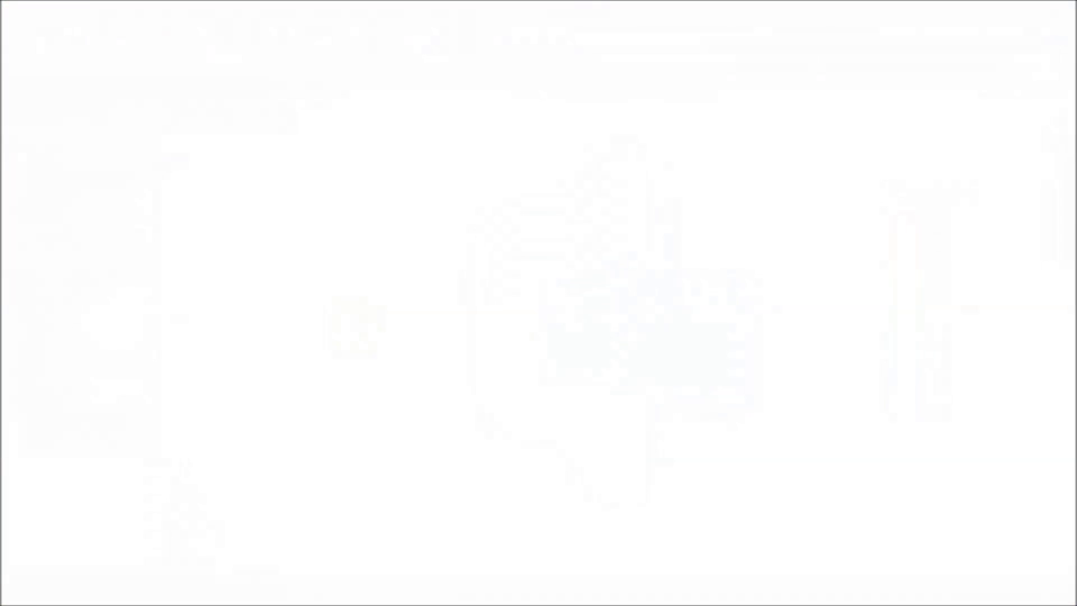